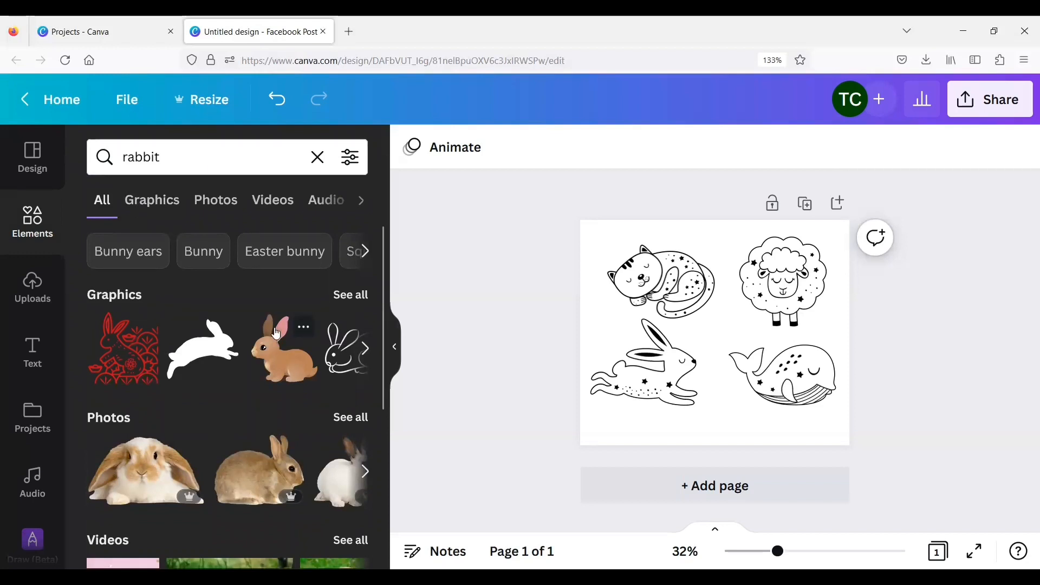
- Search the elements for "rabbit outline", limit the results to graphics, and browse them
{"action": "left_click", "coordinate": [187, 158]}
{"action": "type", "text": "outline"}
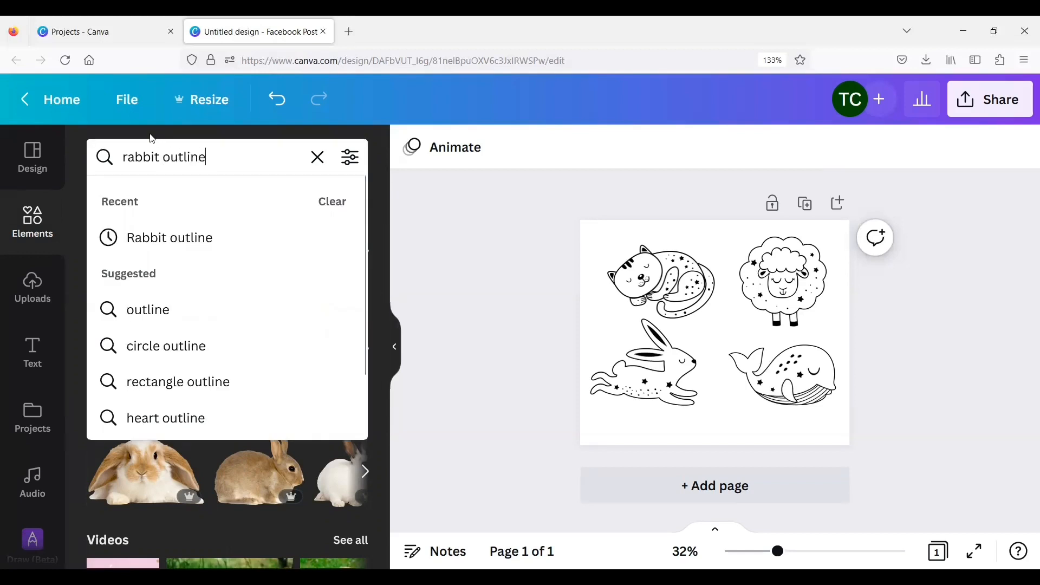
{"action": "key", "text": "Return"}
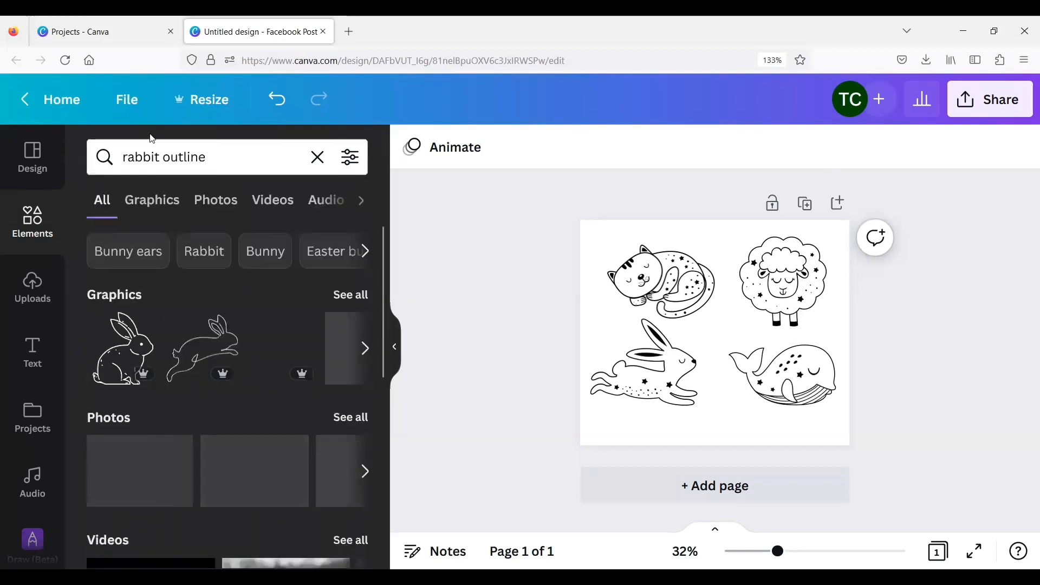
{"action": "left_click", "coordinate": [154, 205]}
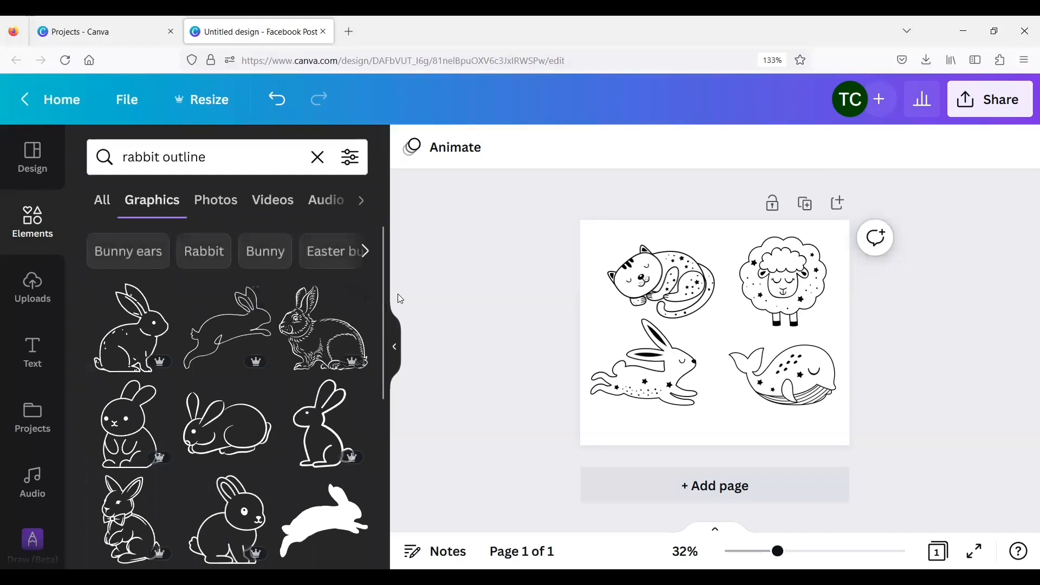
{"action": "left_click_drag", "start_coordinate": [380, 292], "coordinate": [383, 533]}
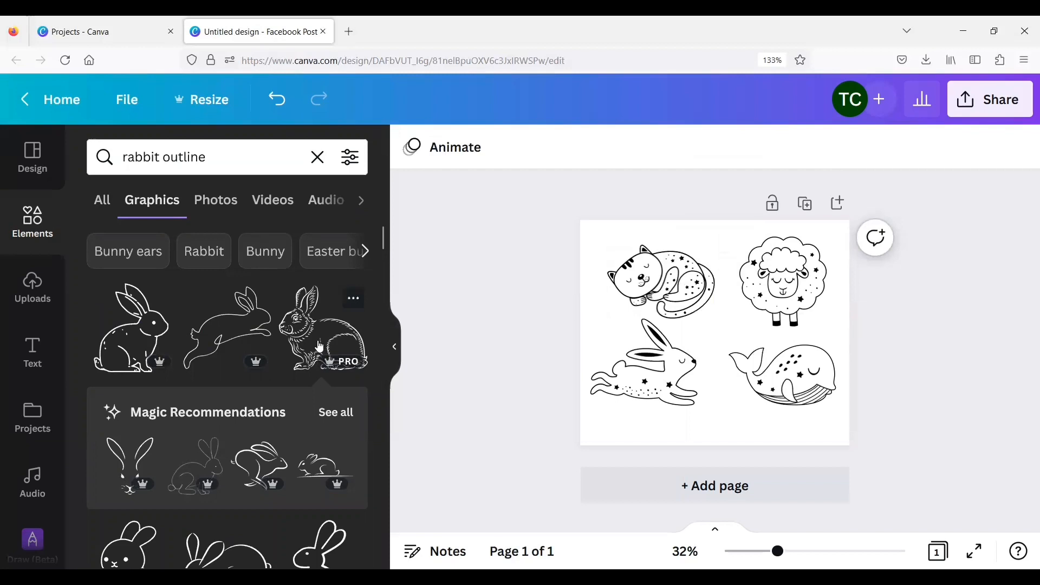
- Try out the detailed sitting rabbit graphic on the page and delete it again
{"action": "left_click", "coordinate": [319, 347]}
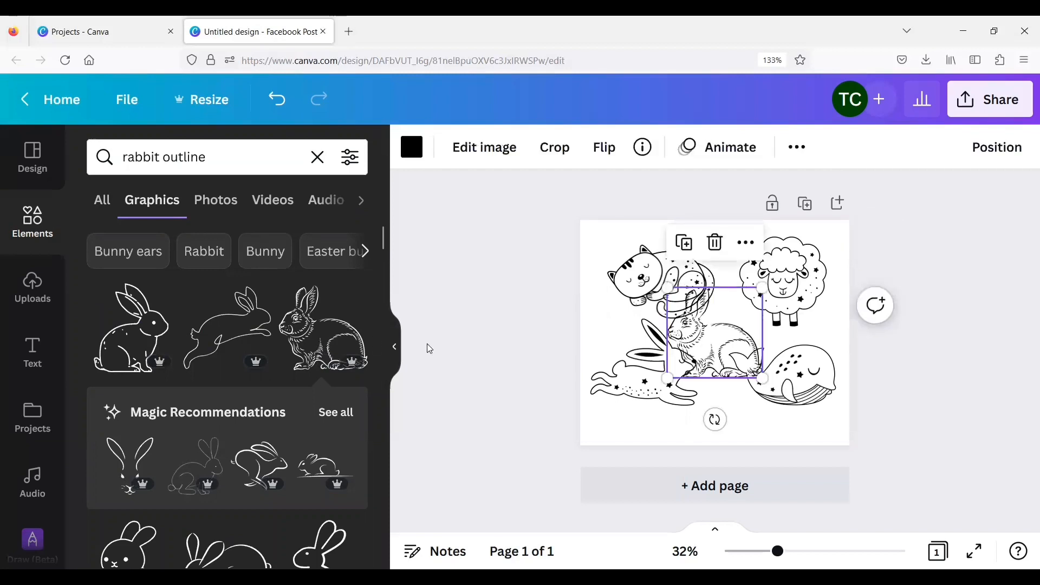
{"action": "key", "text": "Delete"}
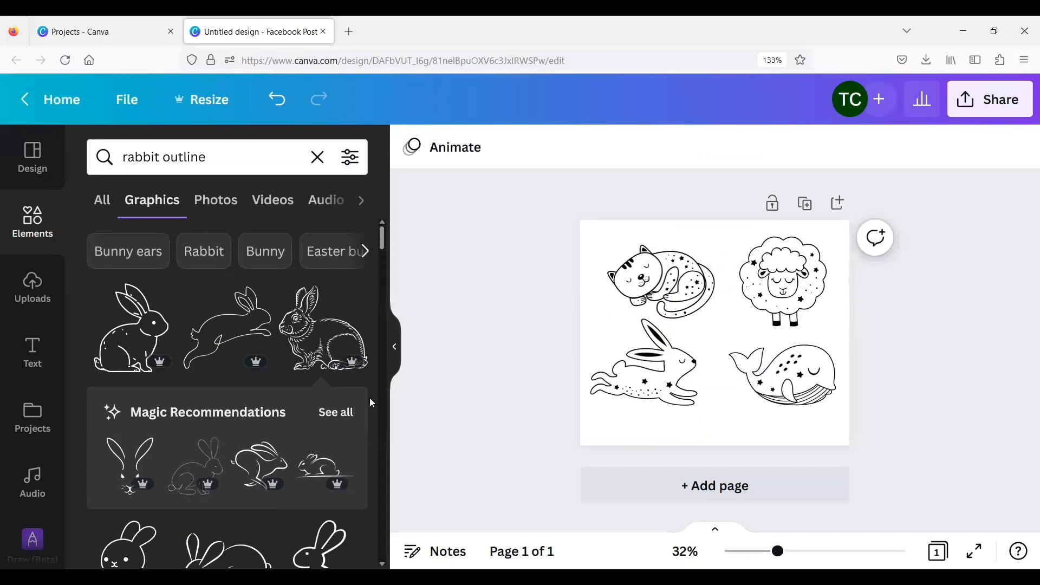
- Browse the full set of Magic Recommendations related to the detailed sitting rabbit graphic
{"action": "left_click", "coordinate": [338, 415]}
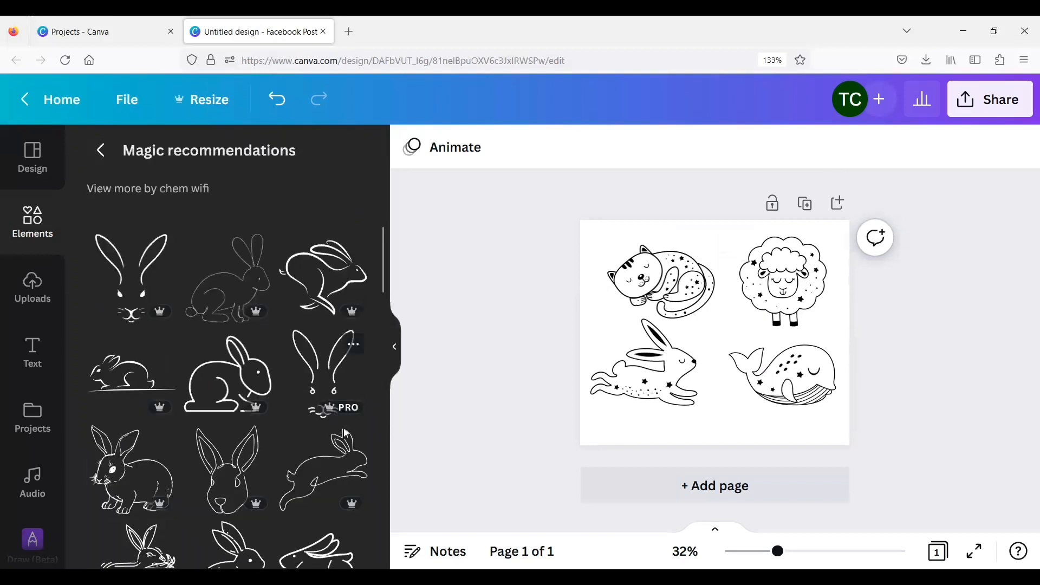
{"action": "left_click_drag", "start_coordinate": [383, 258], "coordinate": [388, 332]}
{"action": "scroll", "coordinate": [388, 332], "scroll_direction": "down", "scroll_amount": 5}
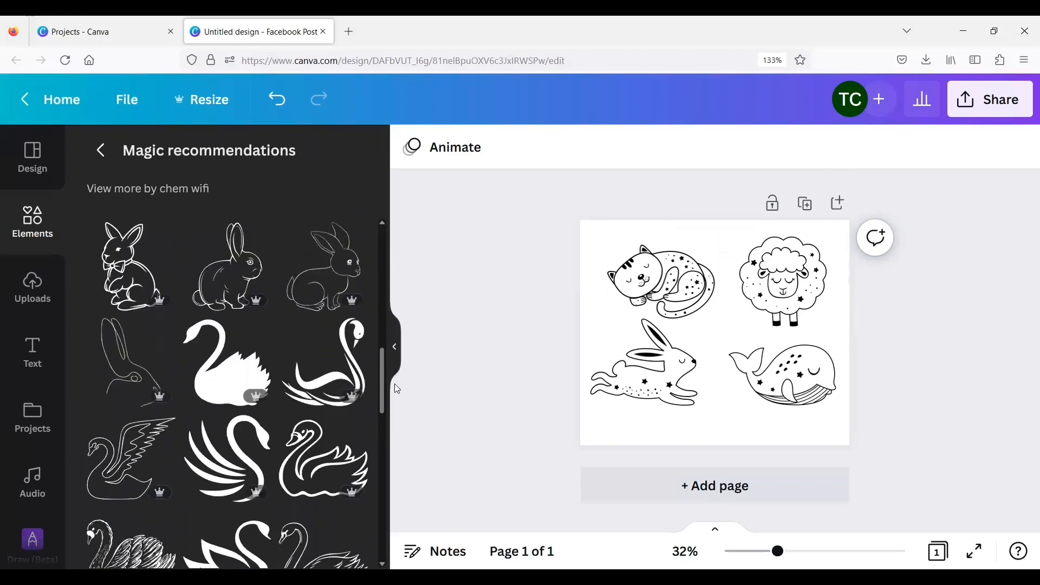
{"action": "scroll", "coordinate": [372, 191], "scroll_direction": "up", "scroll_amount": 10}
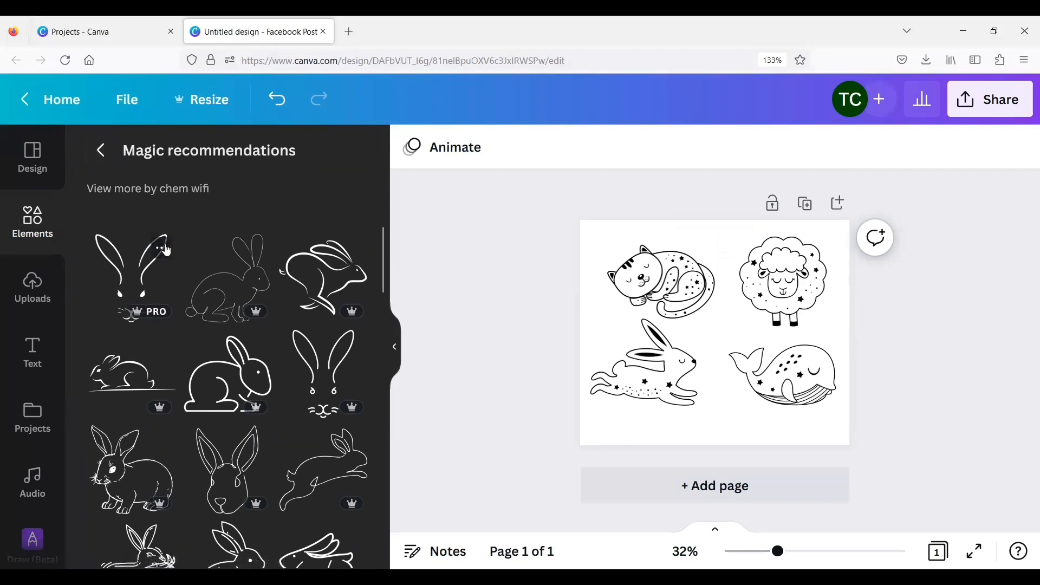
- Check the details of the first two recommended rabbit graphics and read the licensing terms of the second
{"action": "left_click", "coordinate": [163, 248]}
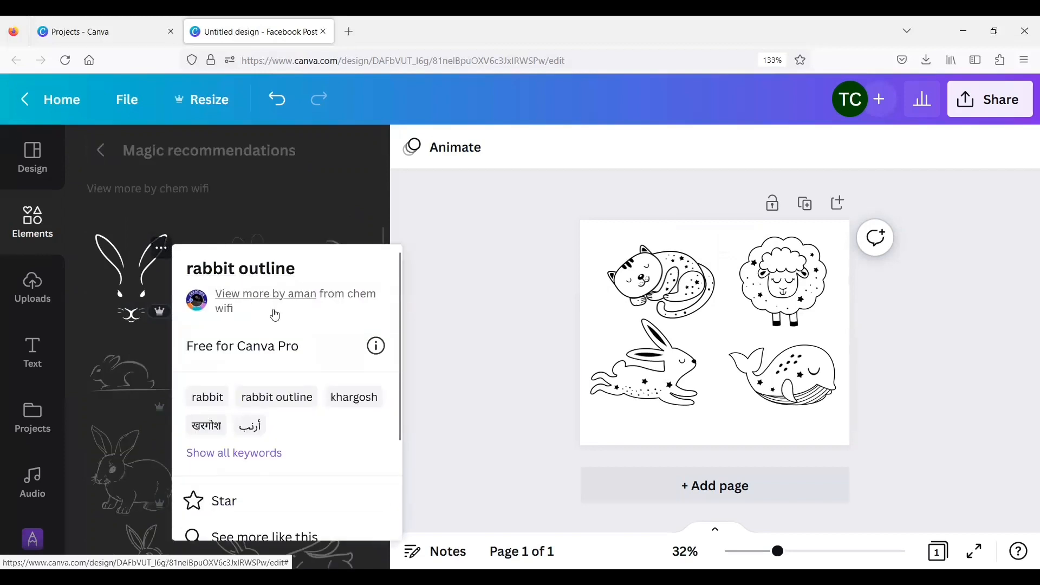
{"action": "left_click", "coordinate": [193, 229]}
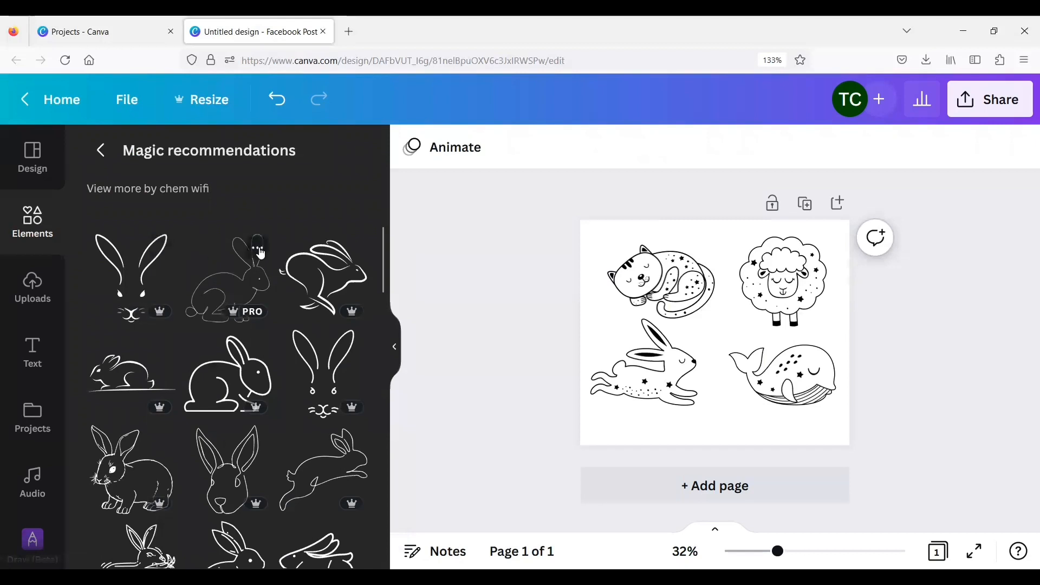
{"action": "left_click", "coordinate": [258, 248]}
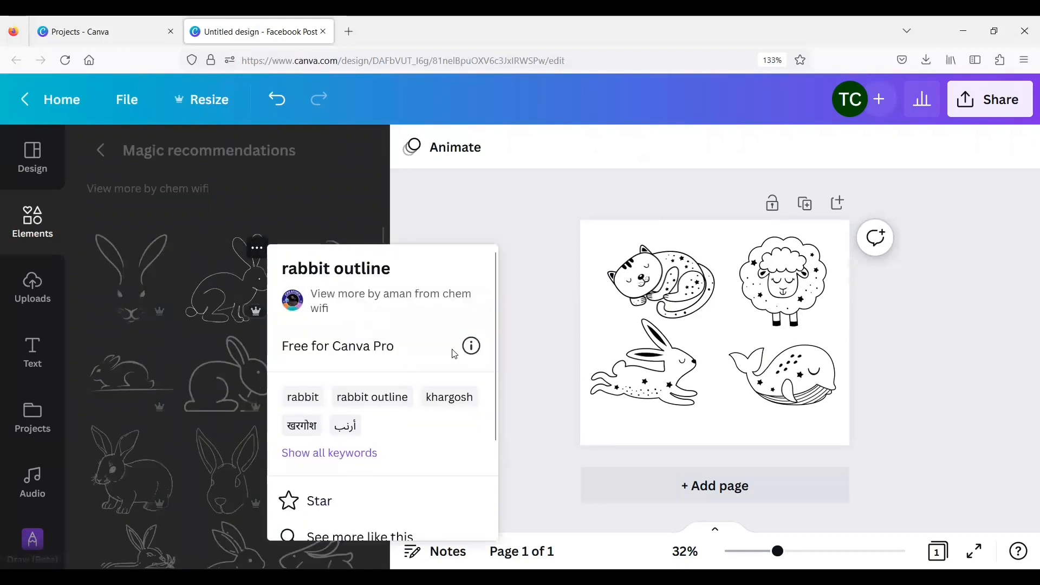
{"action": "left_click", "coordinate": [466, 350]}
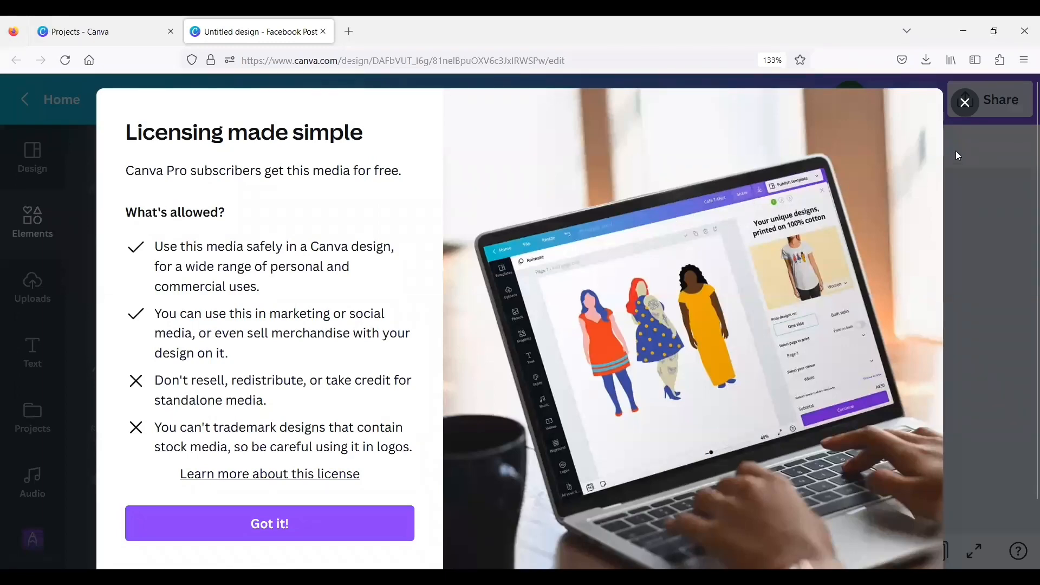
{"action": "left_click", "coordinate": [966, 103]}
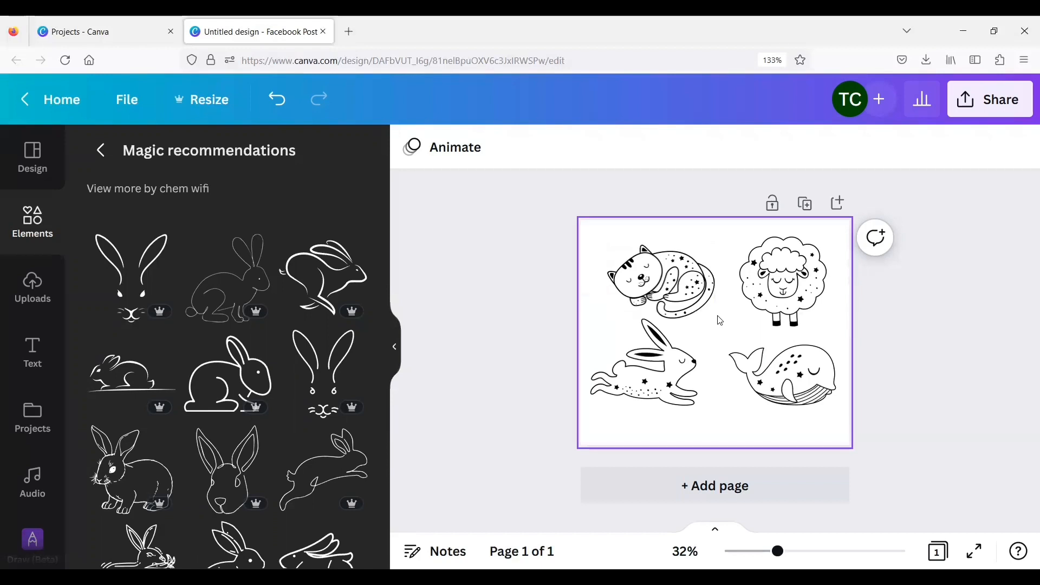
- Leave the recommendations and search the graphics for "half circle open"
{"action": "left_click", "coordinate": [100, 150]}
{"action": "left_click_drag", "start_coordinate": [206, 157], "coordinate": [142, 159]}
{"action": "key", "text": "BackSpace"}
{"action": "key", "text": "BackSpace"}
{"action": "key", "text": "BackSpace"}
{"action": "key", "text": "BackSpace"}
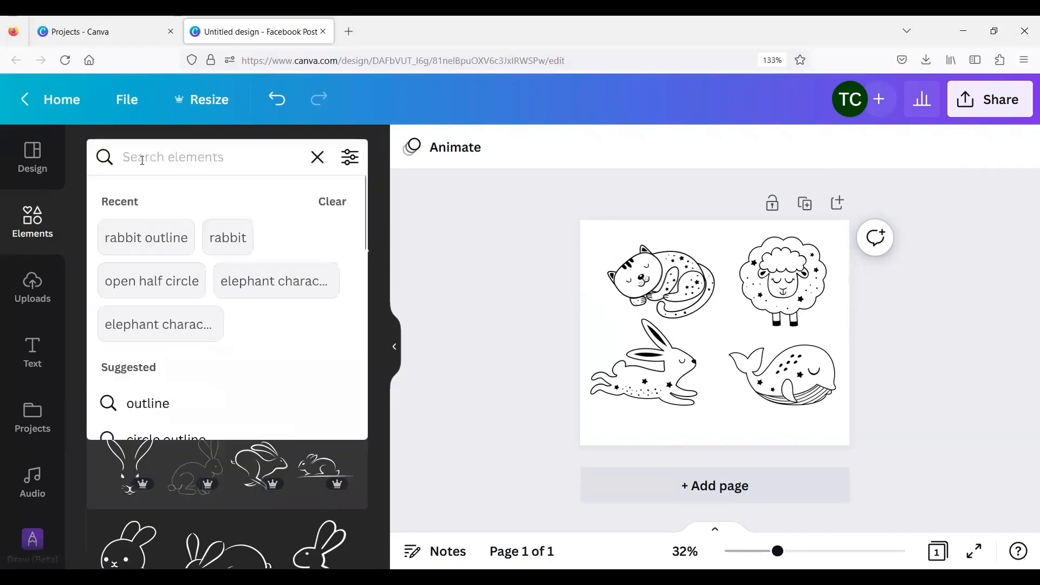
{"action": "type", "text": "hla"}
{"action": "key", "text": "BackSpace"}
{"action": "key", "text": "BackSpace"}
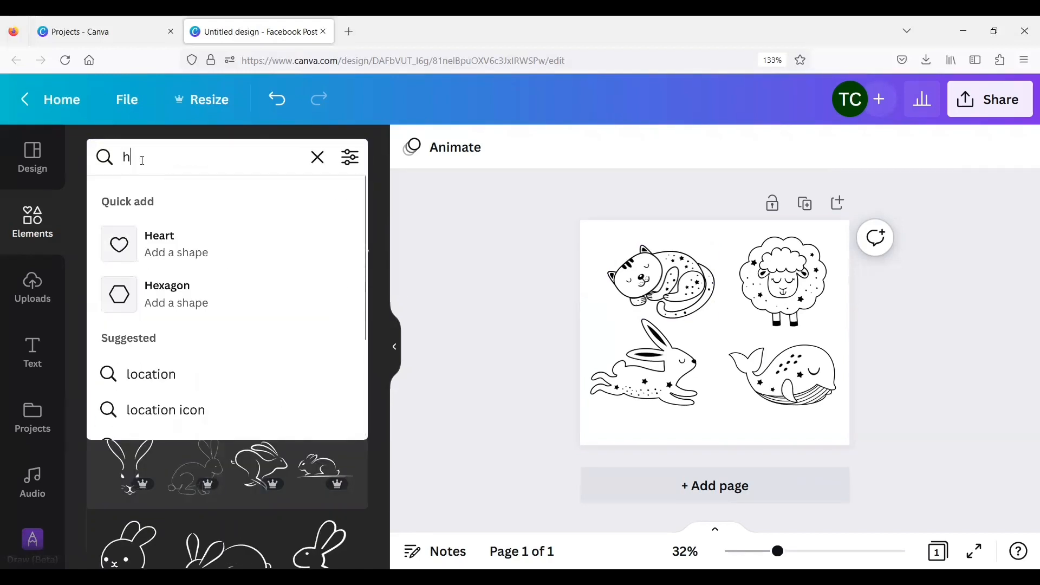
{"action": "type", "text": "alf circl"}
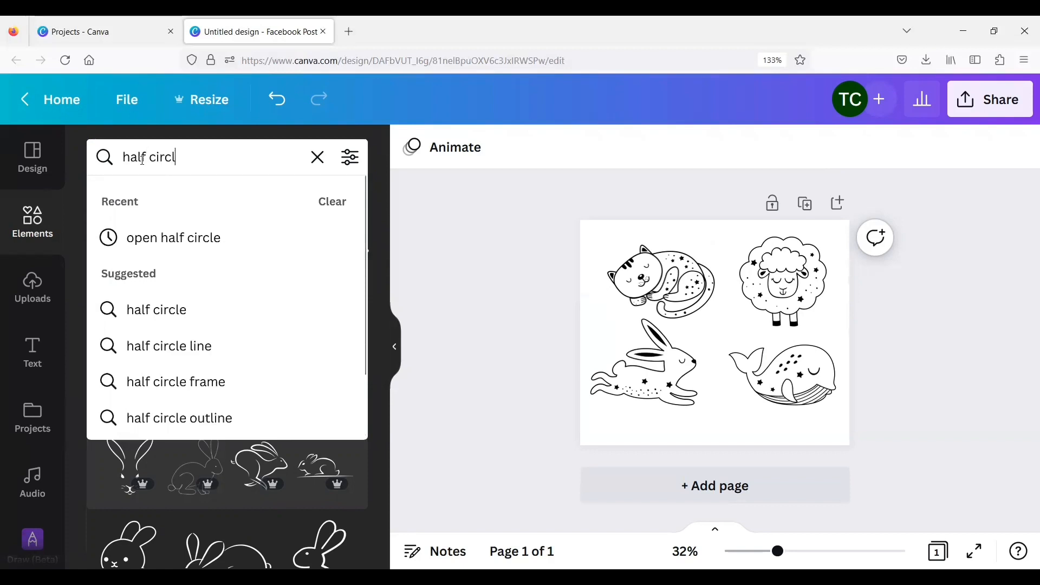
{"action": "type", "text": "e open"}
{"action": "key", "text": "Return"}
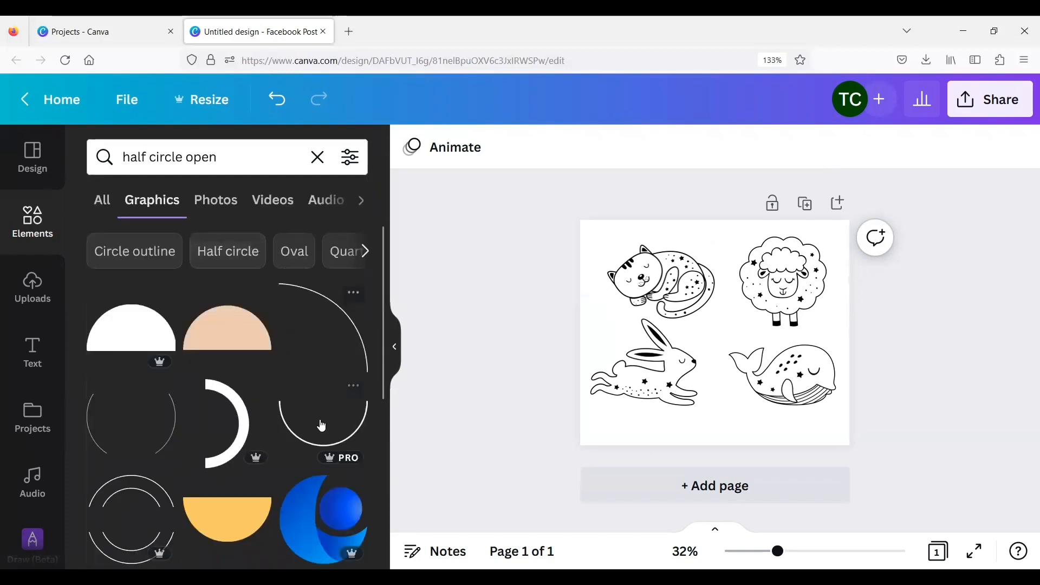
- Add the thin open half-circle arc to the page and shrink it to about a third of its width
{"action": "left_click", "coordinate": [323, 441]}
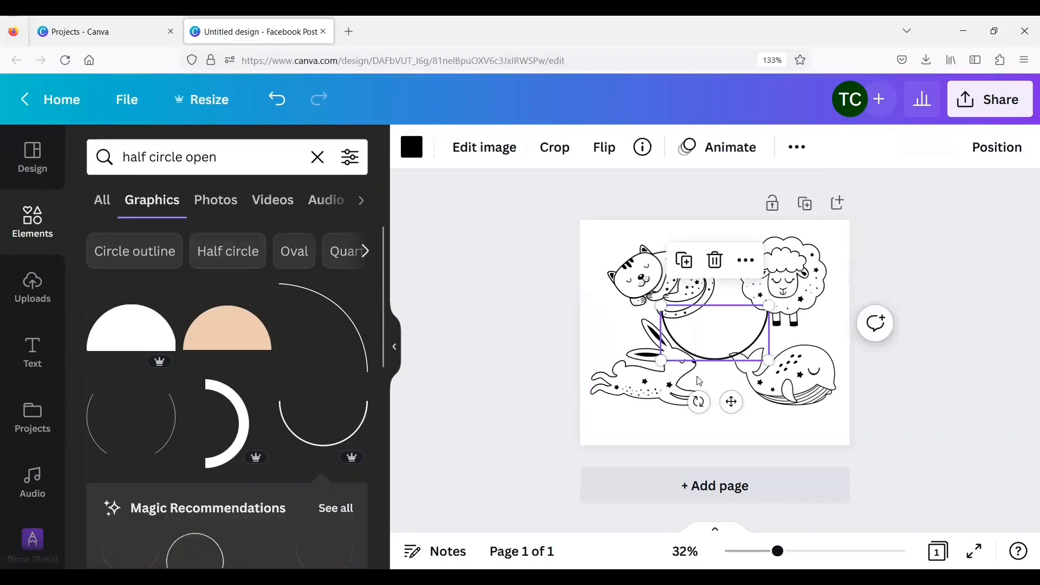
{"action": "left_click_drag", "start_coordinate": [661, 360], "coordinate": [707, 341]}
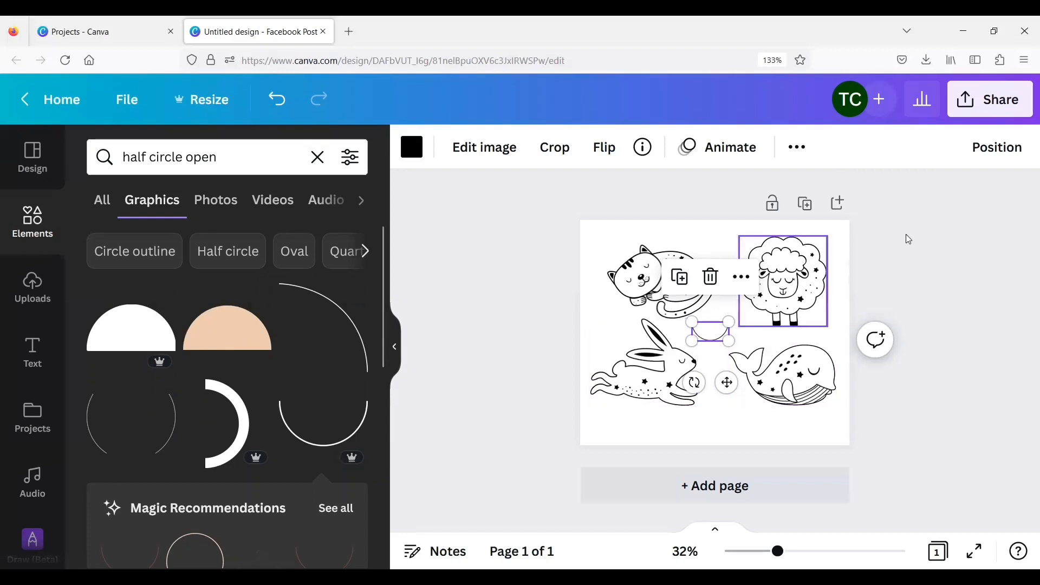
- Download the design as an SVG with a transparent background
{"action": "left_click", "coordinate": [992, 99]}
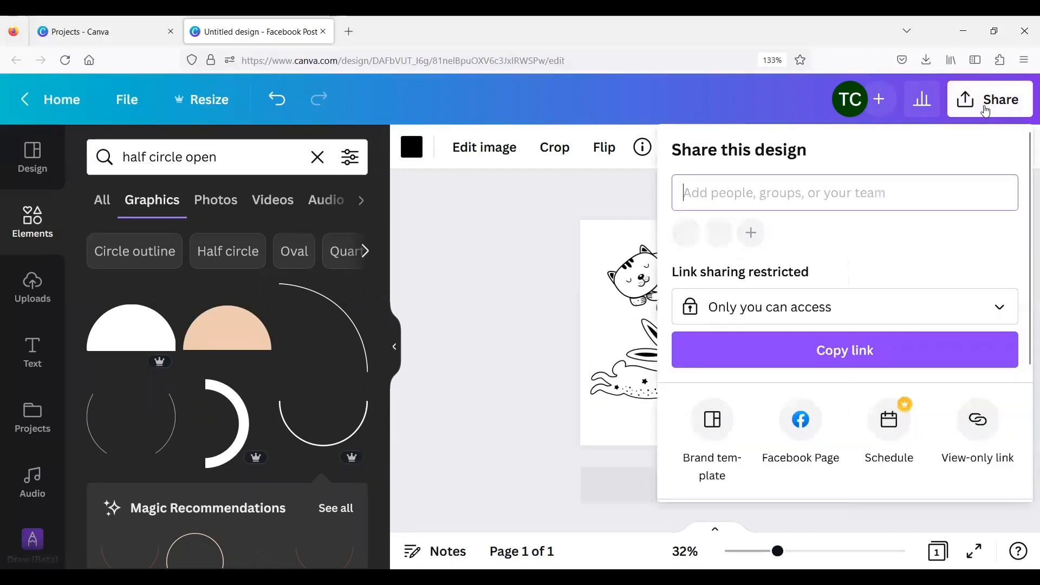
{"action": "scroll", "coordinate": [775, 351], "scroll_direction": "down", "scroll_amount": 3}
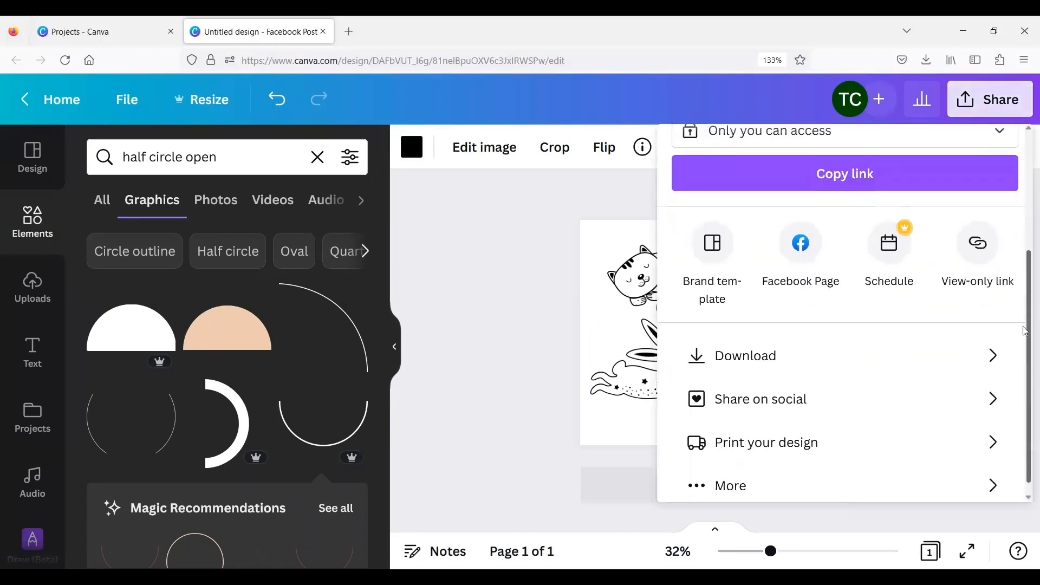
{"action": "left_click", "coordinate": [775, 353]}
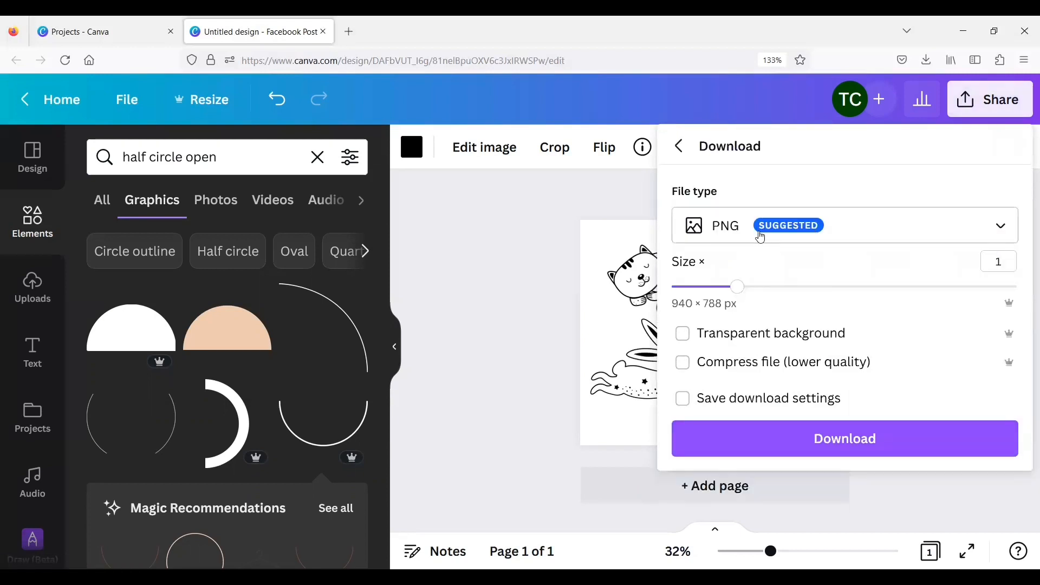
{"action": "left_click", "coordinate": [761, 237]}
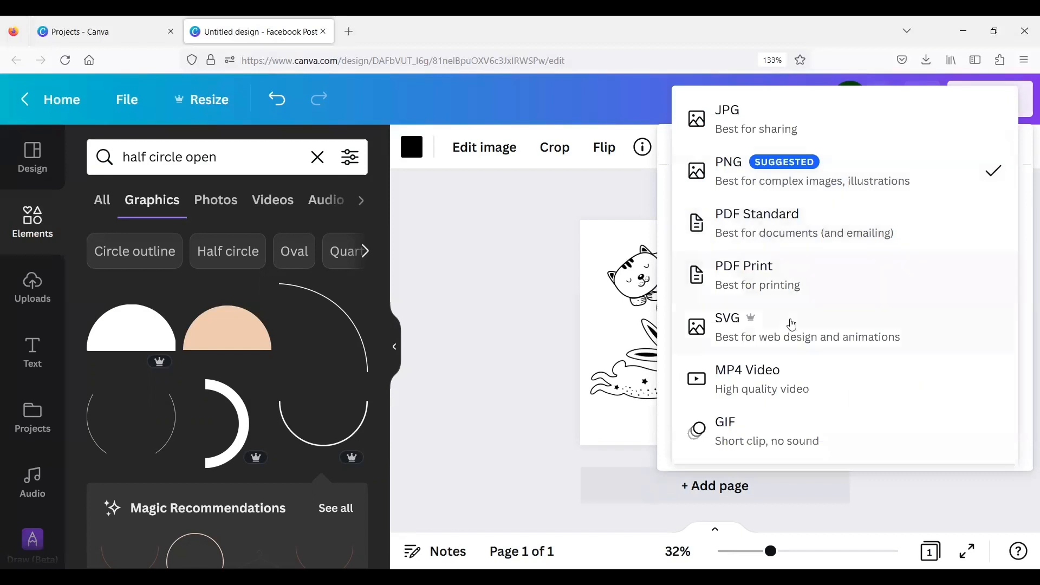
{"action": "left_click", "coordinate": [744, 326]}
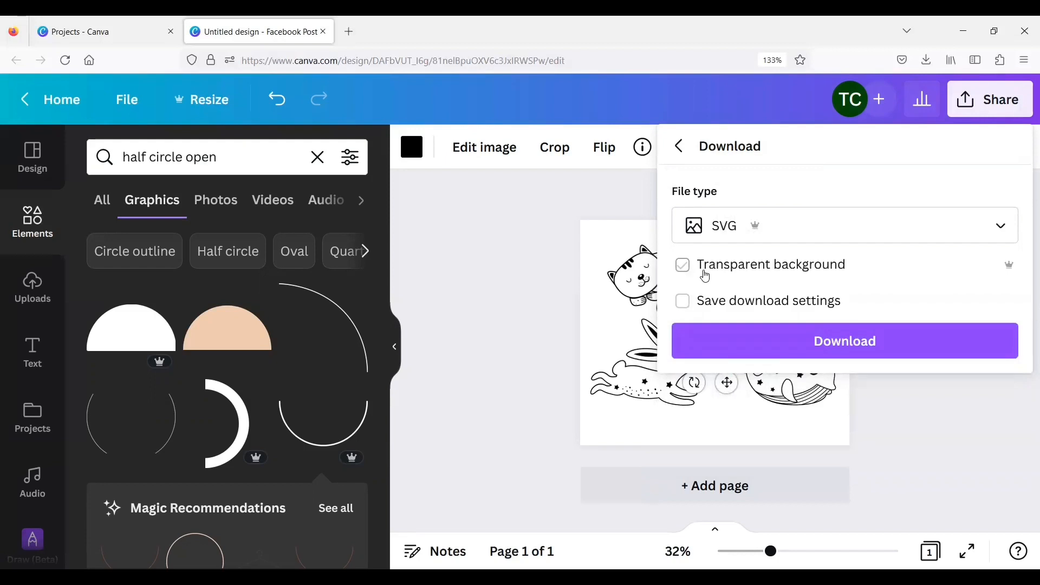
{"action": "left_click", "coordinate": [700, 277]}
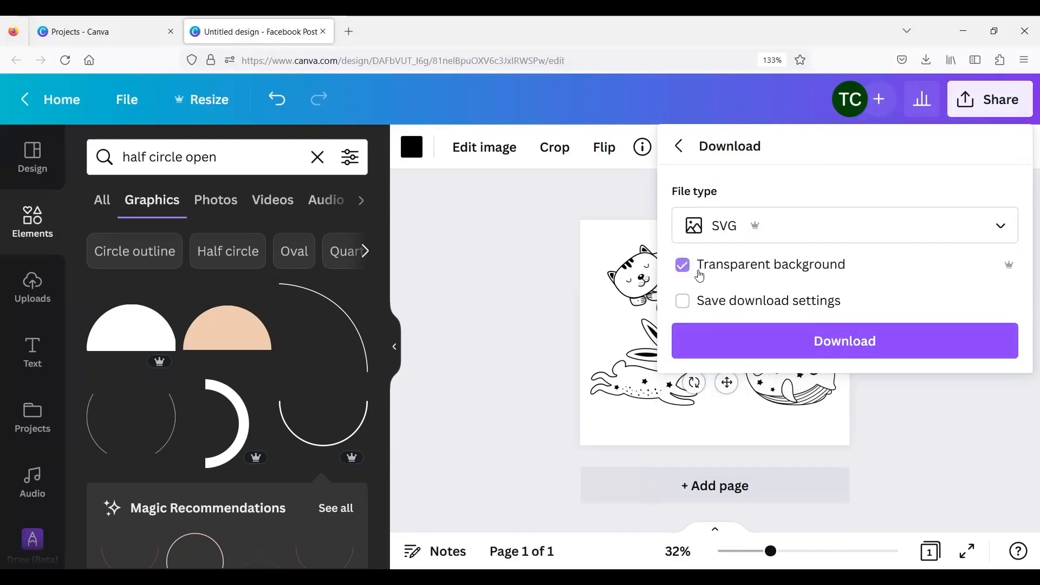
{"action": "left_click", "coordinate": [759, 346]}
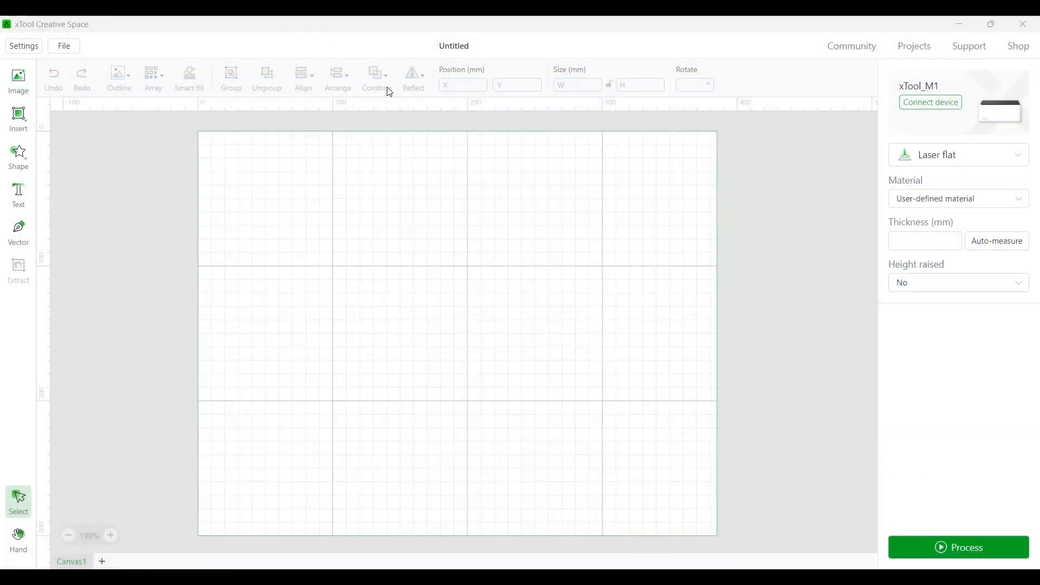
- In xTool Creative Space, import the animal artwork "Untitled design(214)" from Downloads onto the canvas and deselect it
{"action": "left_click", "coordinate": [60, 48]}
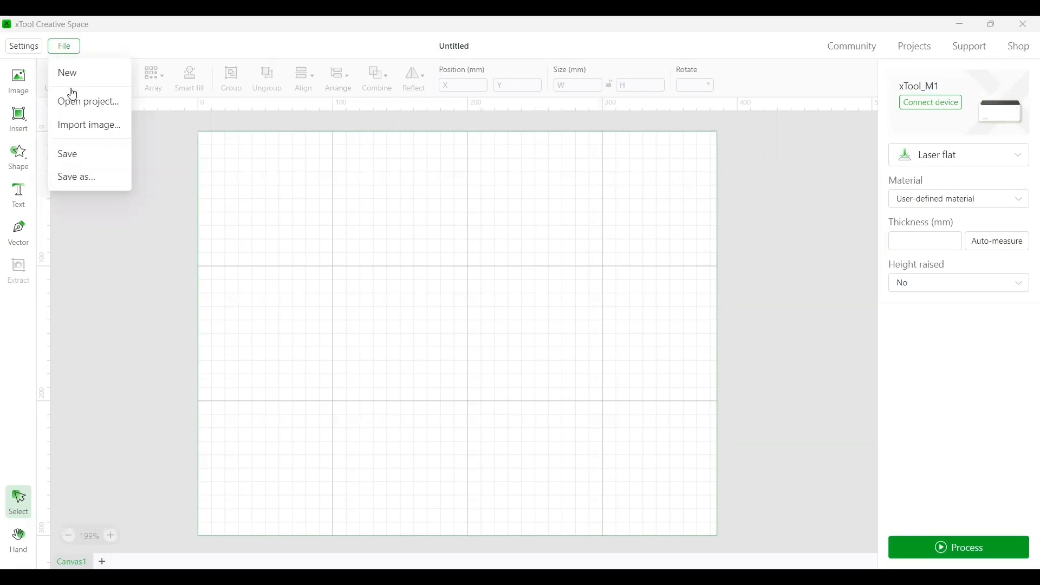
{"action": "left_click", "coordinate": [76, 126]}
{"action": "left_click", "coordinate": [17, 86]}
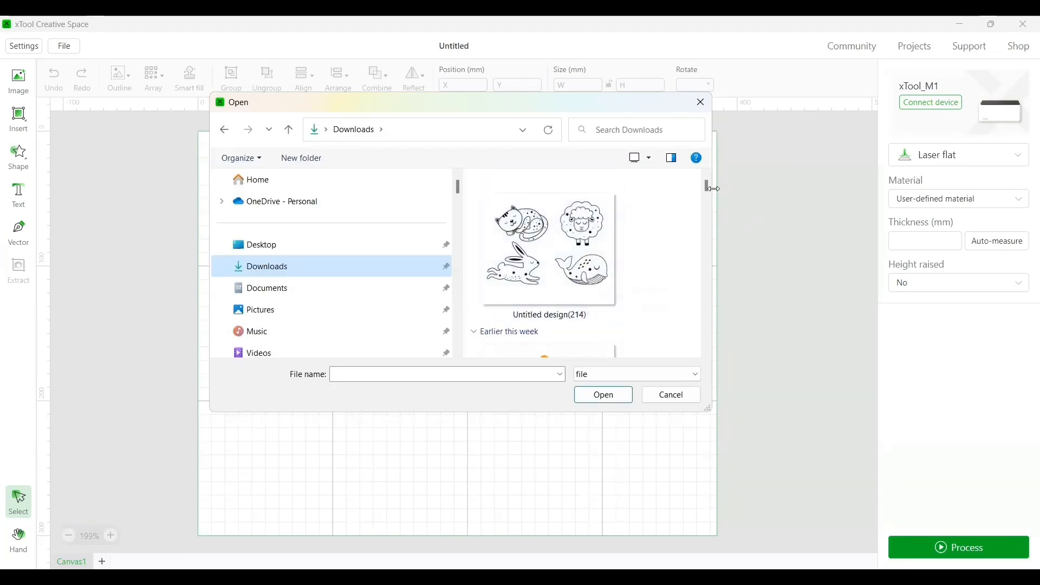
{"action": "double_click", "coordinate": [595, 222]}
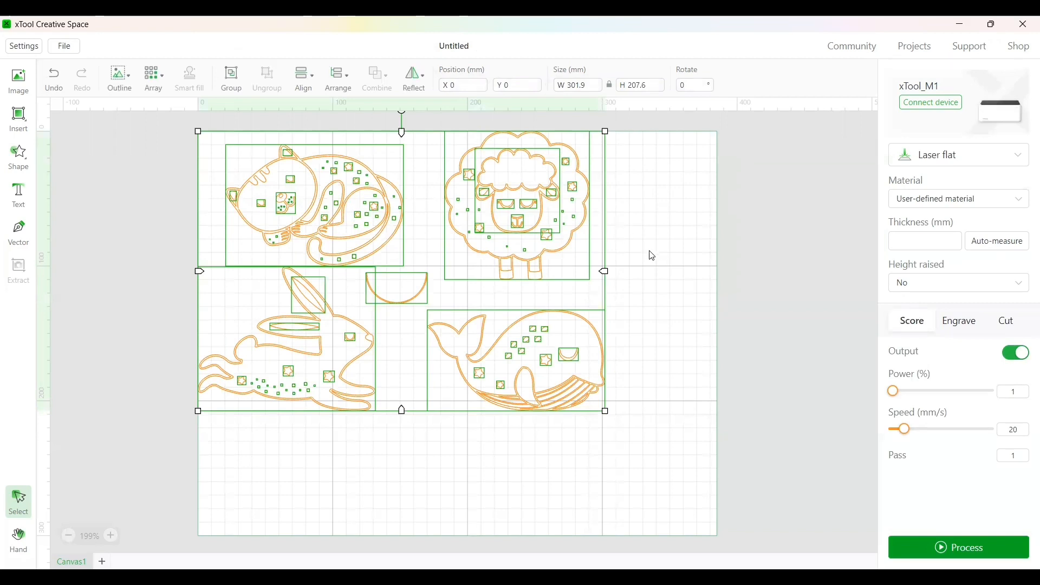
{"action": "left_click", "coordinate": [651, 312]}
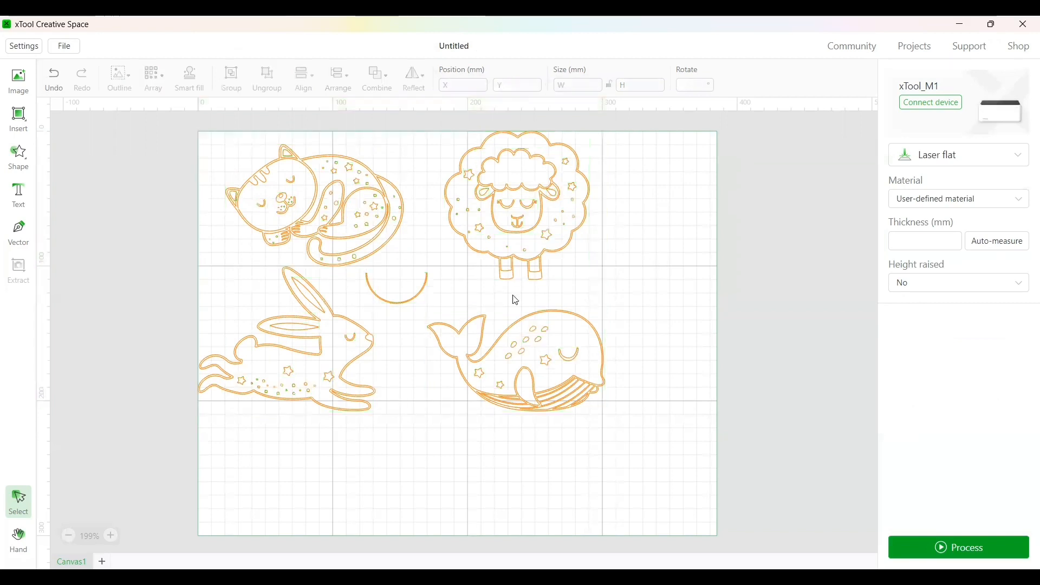
- Move the half-circle arc to the empty area below the animals, at about X 152.8, Y 232.2 mm
{"action": "left_click_drag", "start_coordinate": [411, 297], "coordinate": [416, 302]}
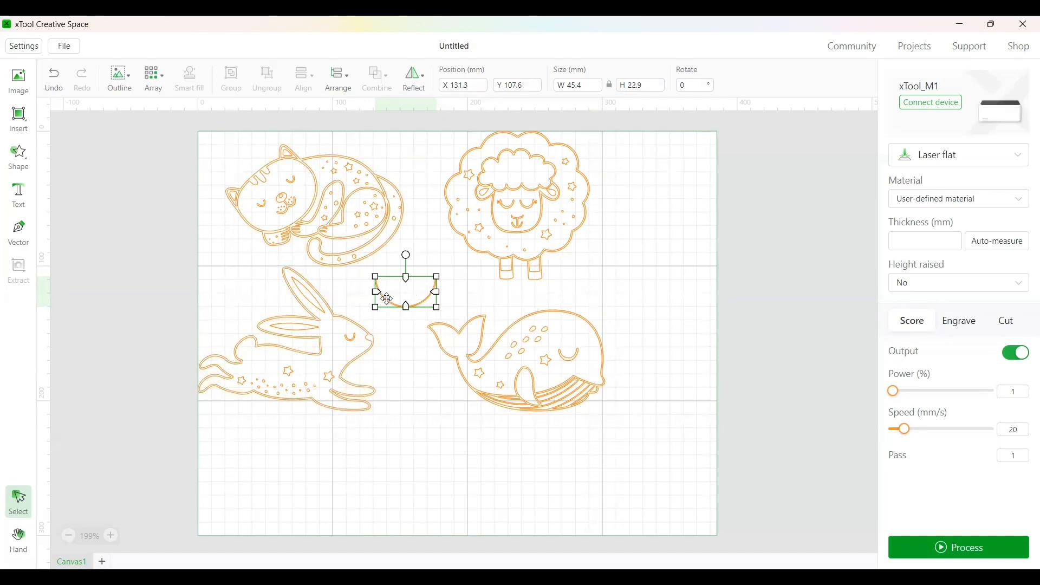
{"action": "left_click_drag", "start_coordinate": [388, 295], "coordinate": [419, 448]}
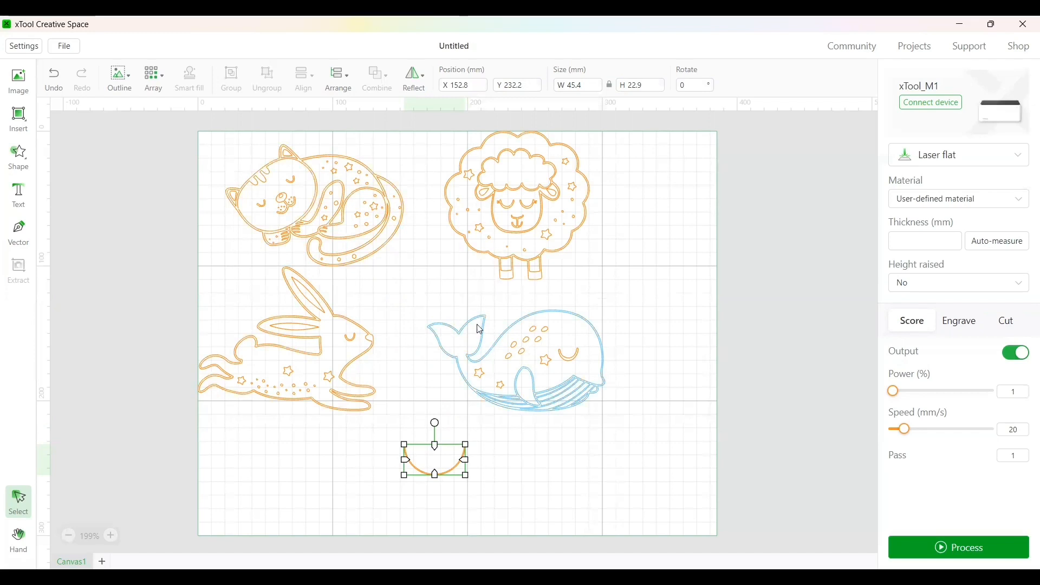
- Add an outline with a 2 mm offset around the sleeping cat
{"action": "left_click", "coordinate": [356, 233]}
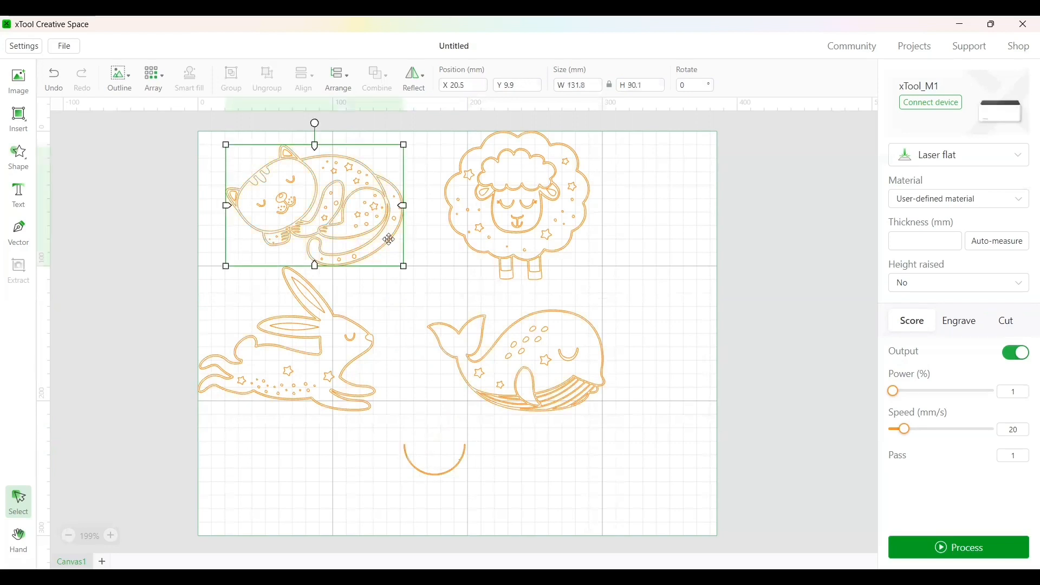
{"action": "left_click", "coordinate": [126, 88]}
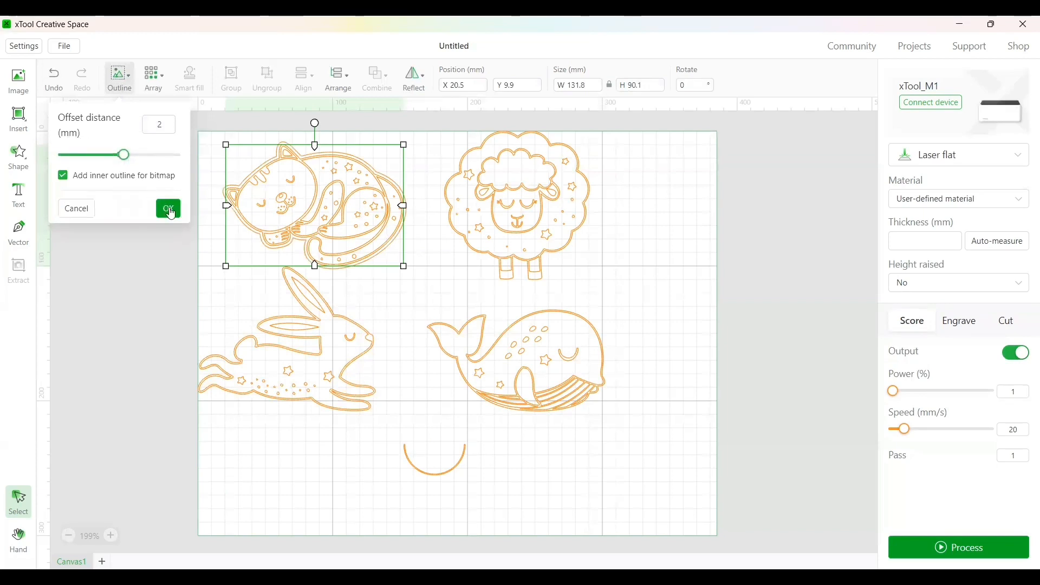
{"action": "left_click", "coordinate": [170, 211]}
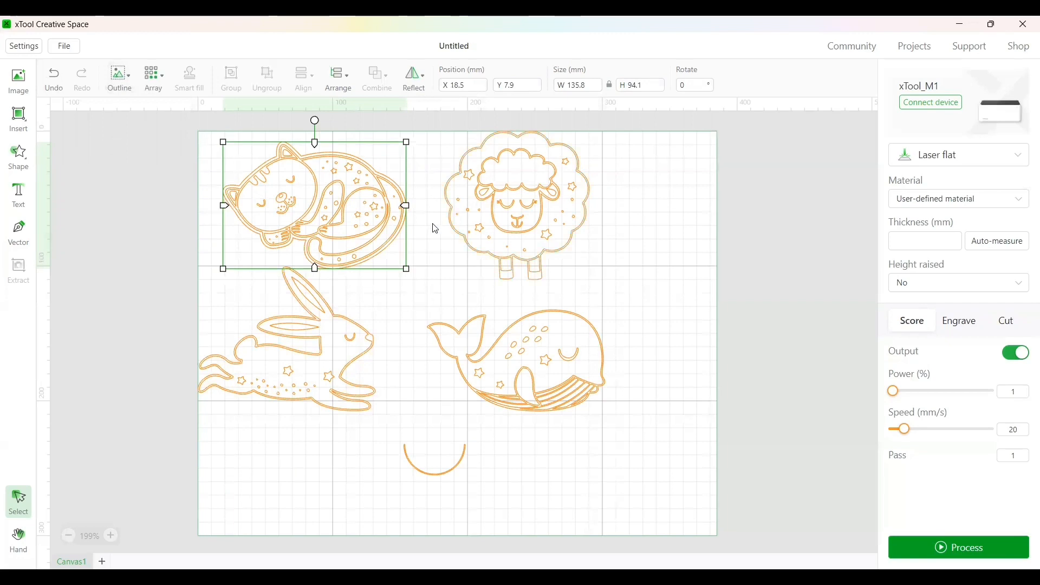
- Add an outline with a 2 mm offset around the whole sheep body
{"action": "left_click", "coordinate": [481, 212]}
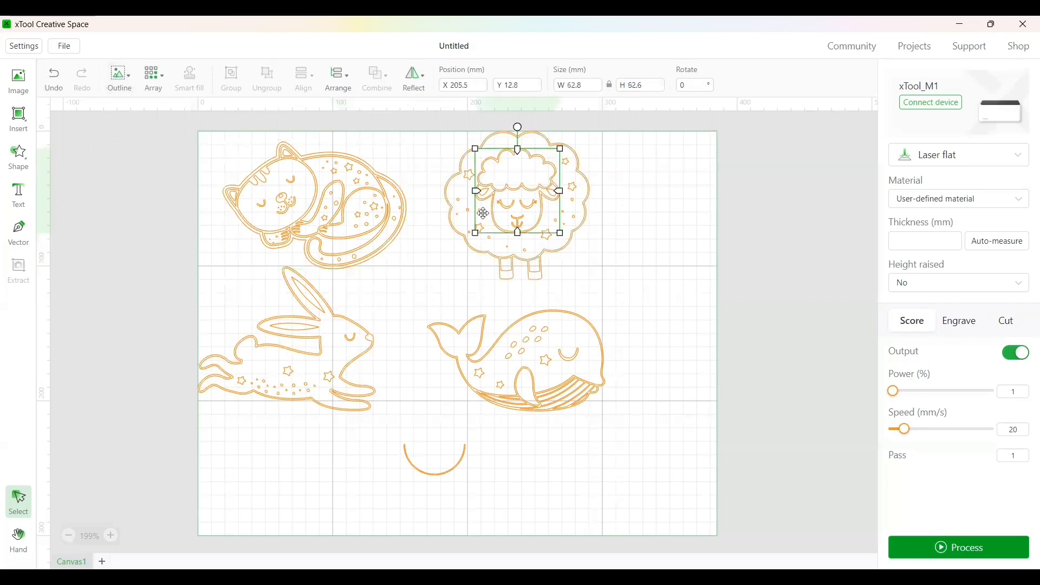
{"action": "left_click", "coordinate": [468, 174]}
{"action": "left_click", "coordinate": [449, 164]}
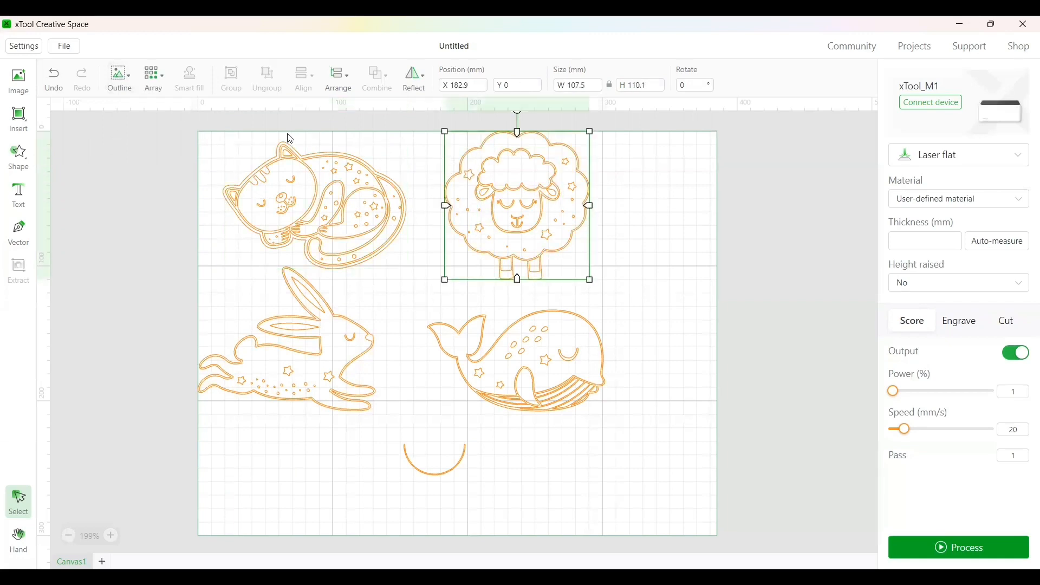
{"action": "left_click", "coordinate": [123, 80]}
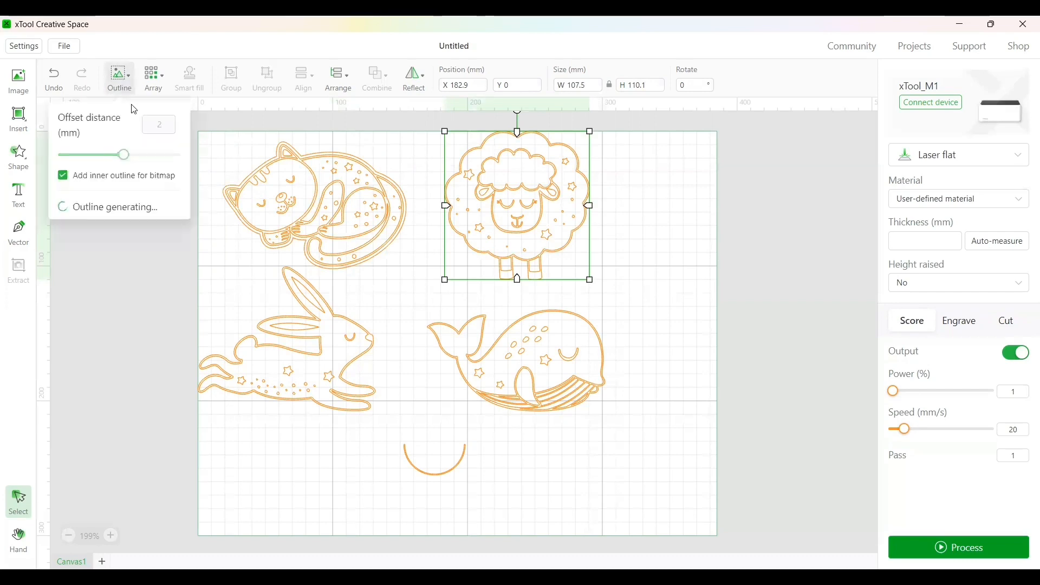
{"action": "left_click", "coordinate": [170, 208]}
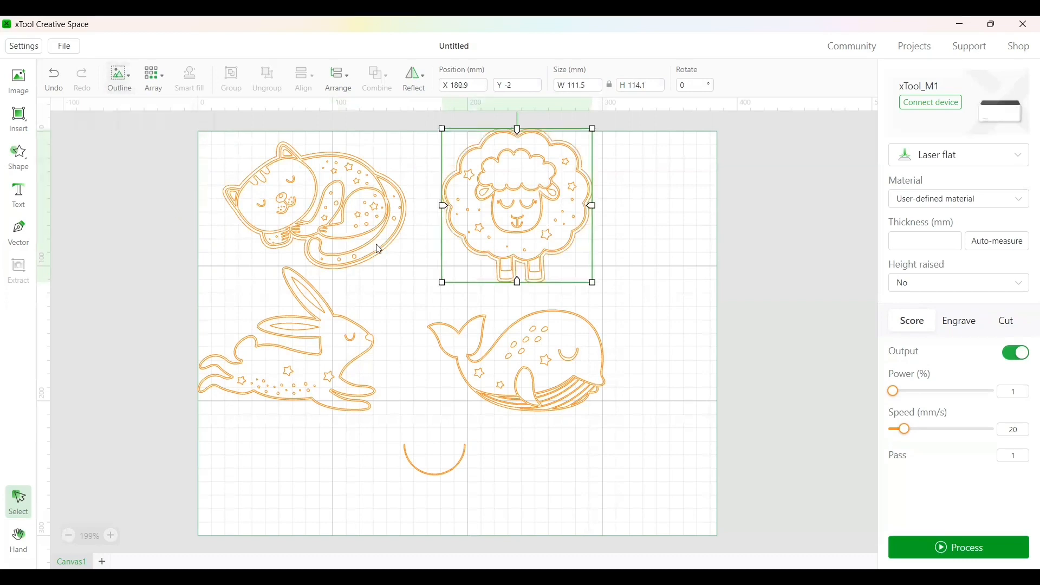
- Add an outline with a 2 mm offset around the whale
{"action": "left_click", "coordinate": [513, 332]}
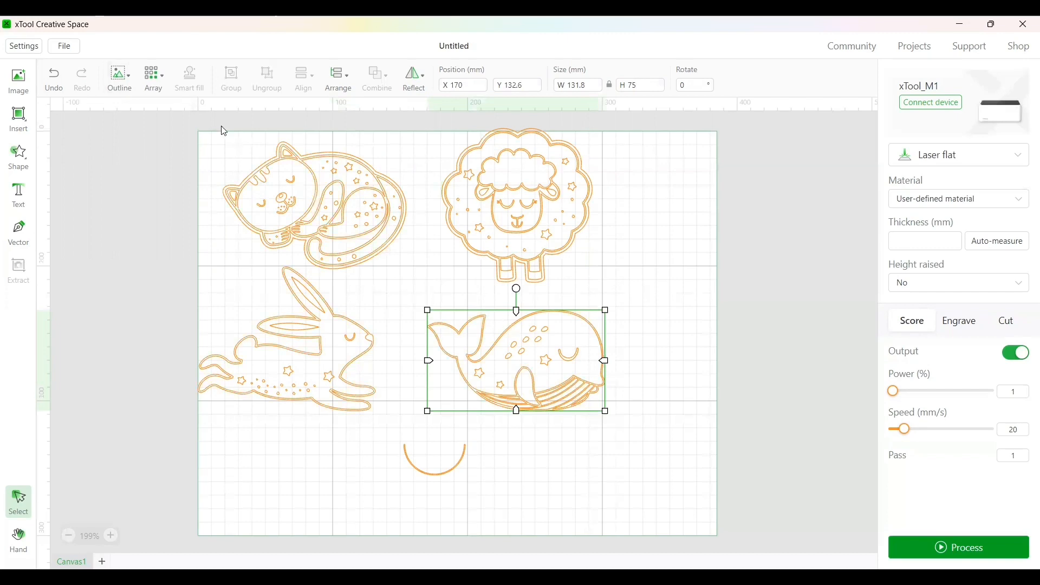
{"action": "left_click", "coordinate": [122, 85]}
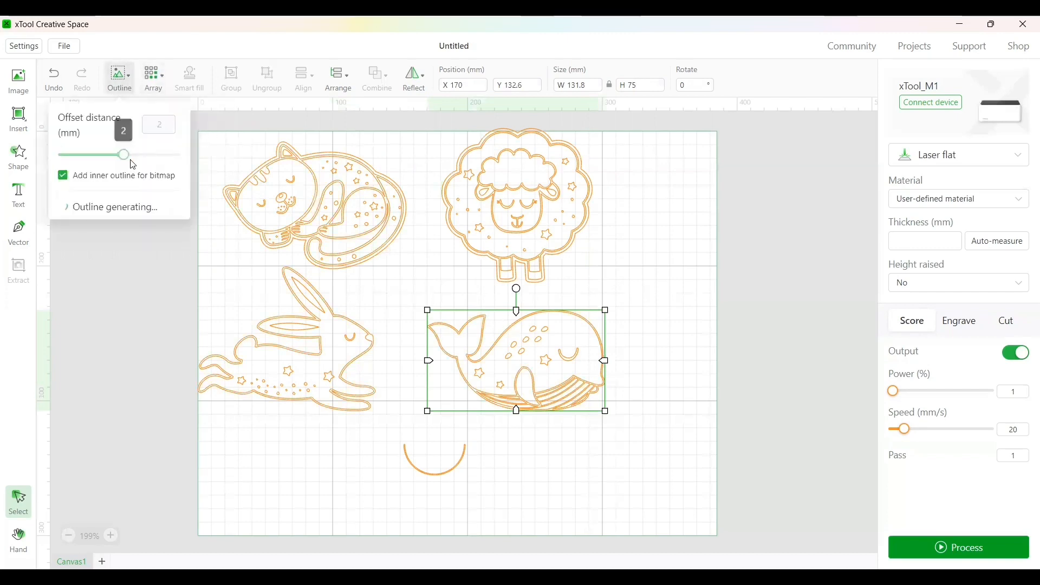
{"action": "left_click", "coordinate": [162, 209]}
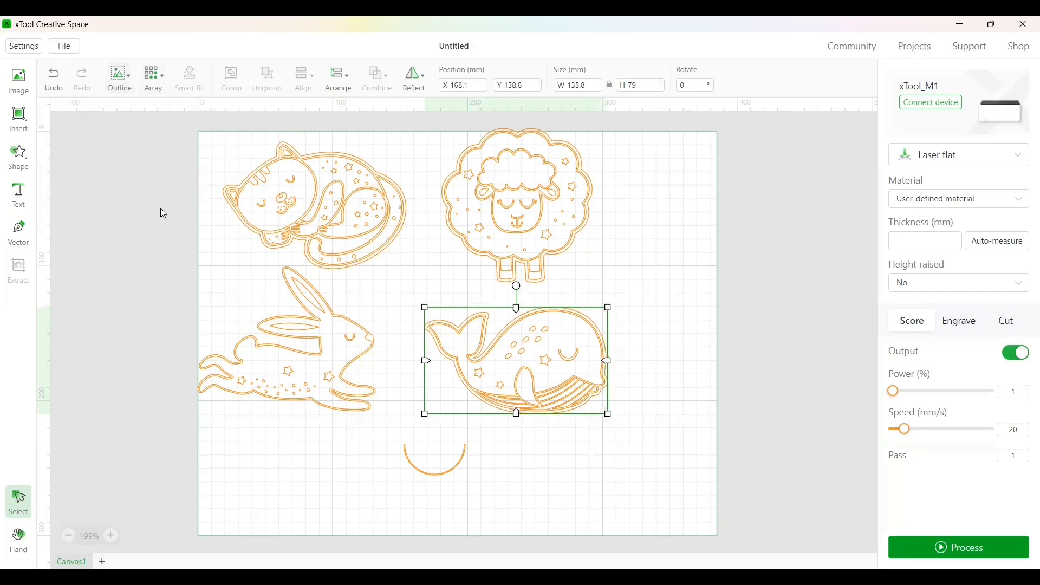
- Add an outline with a 2 mm offset around the rabbit
{"action": "left_click", "coordinate": [264, 320]}
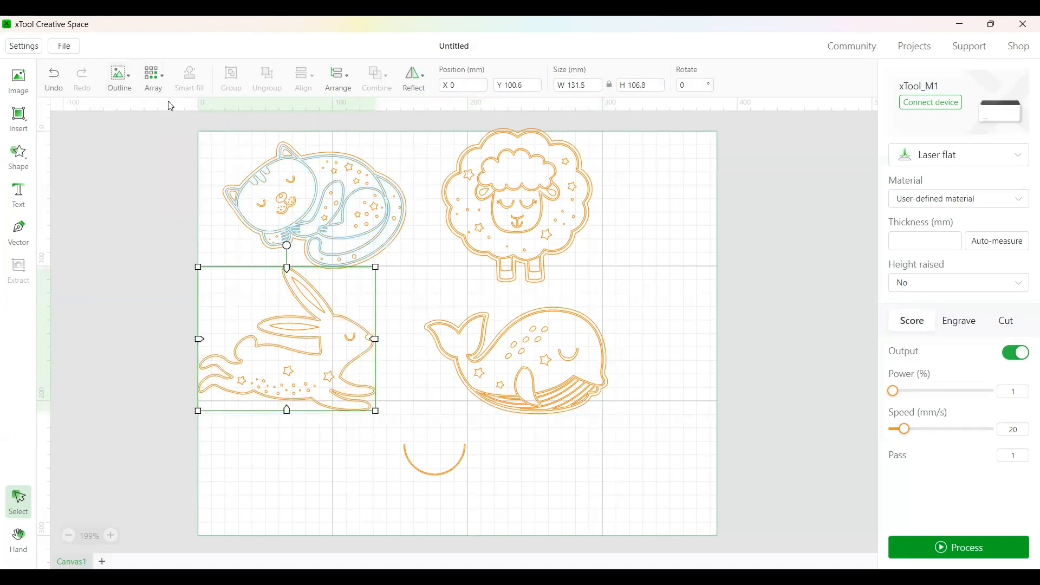
{"action": "left_click", "coordinate": [122, 81]}
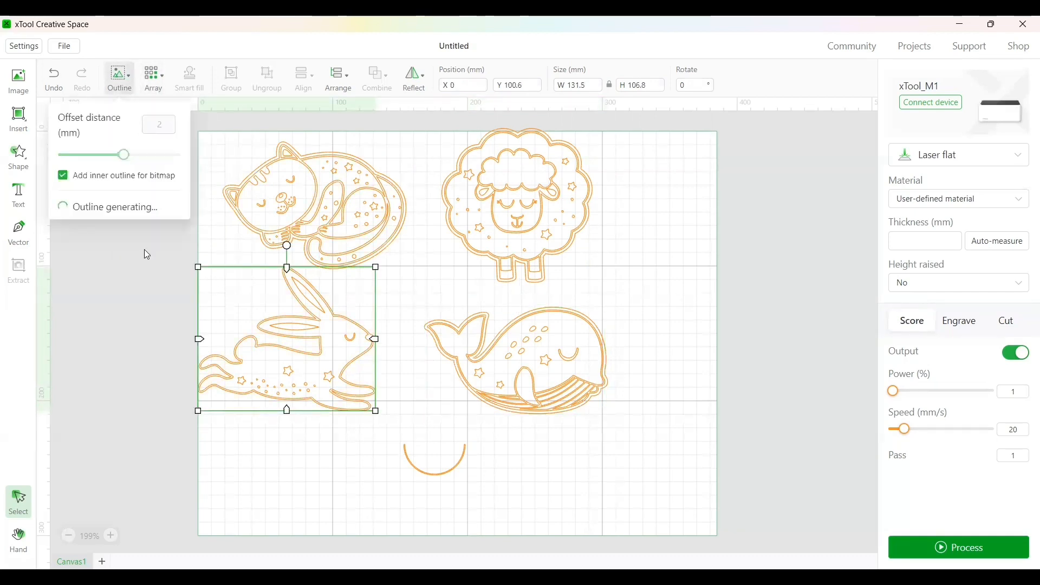
{"action": "left_click", "coordinate": [171, 214]}
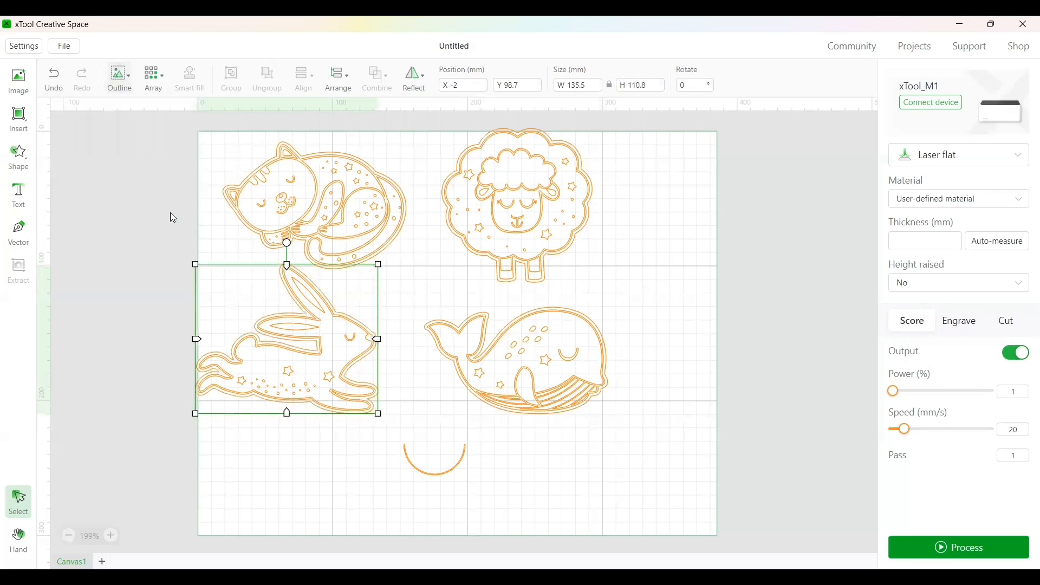
- Shrink the half-circle arc to about 19.4 × 9.7 mm and place it below the rabbit, at about X 48.2, Y 209 mm
{"action": "left_click", "coordinate": [414, 465]}
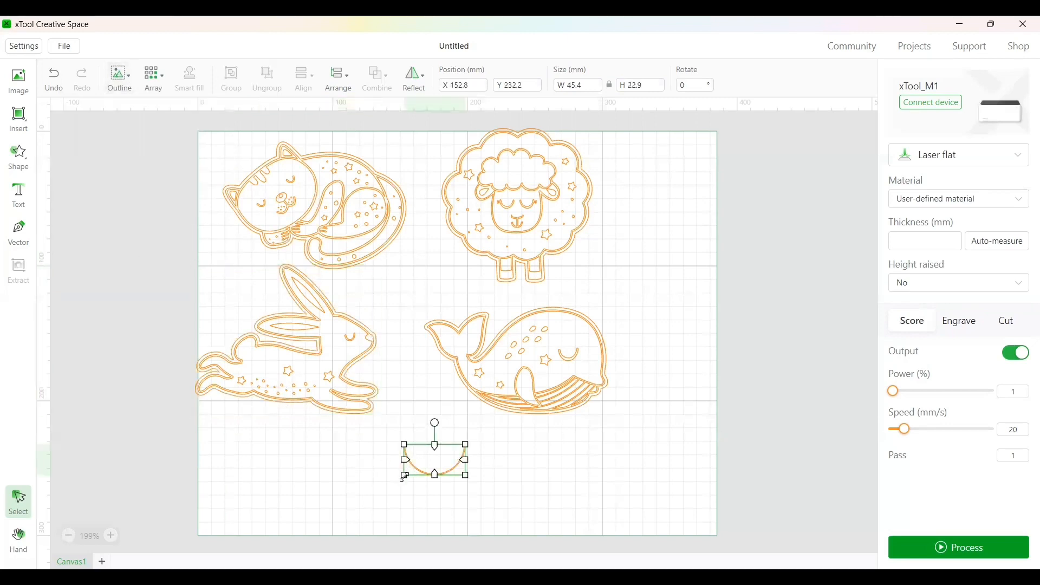
{"action": "left_click_drag", "start_coordinate": [401, 476], "coordinate": [274, 421]}
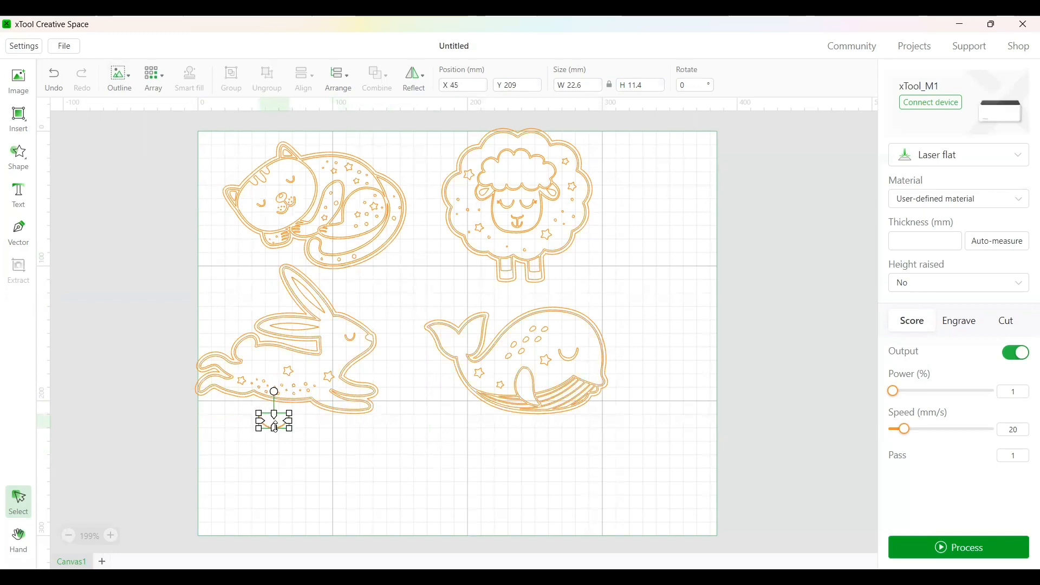
{"action": "left_click", "coordinate": [191, 448]}
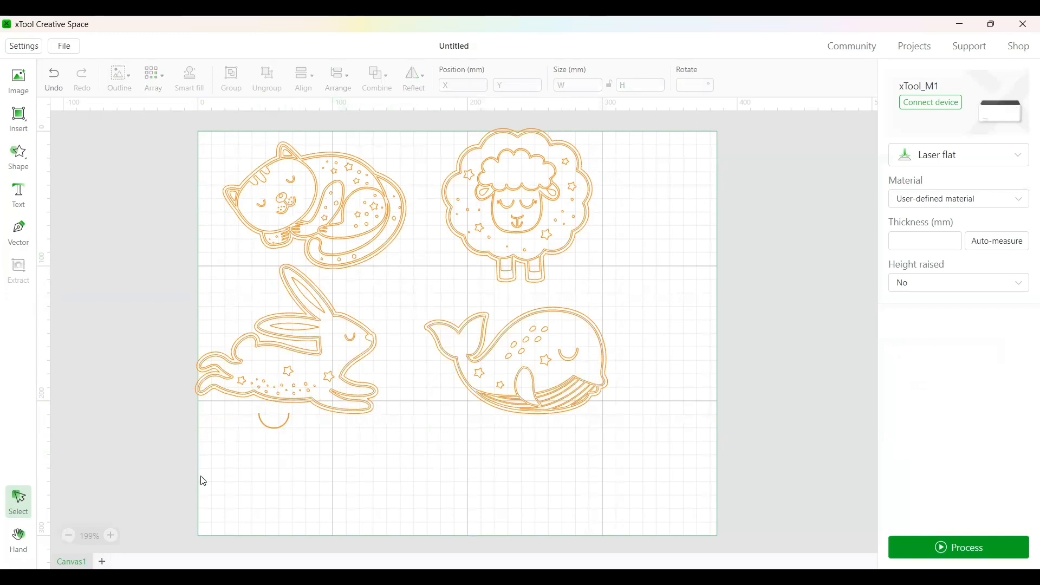
{"action": "left_click", "coordinate": [274, 427]}
{"action": "left_click_drag", "start_coordinate": [259, 428], "coordinate": [258, 429]}
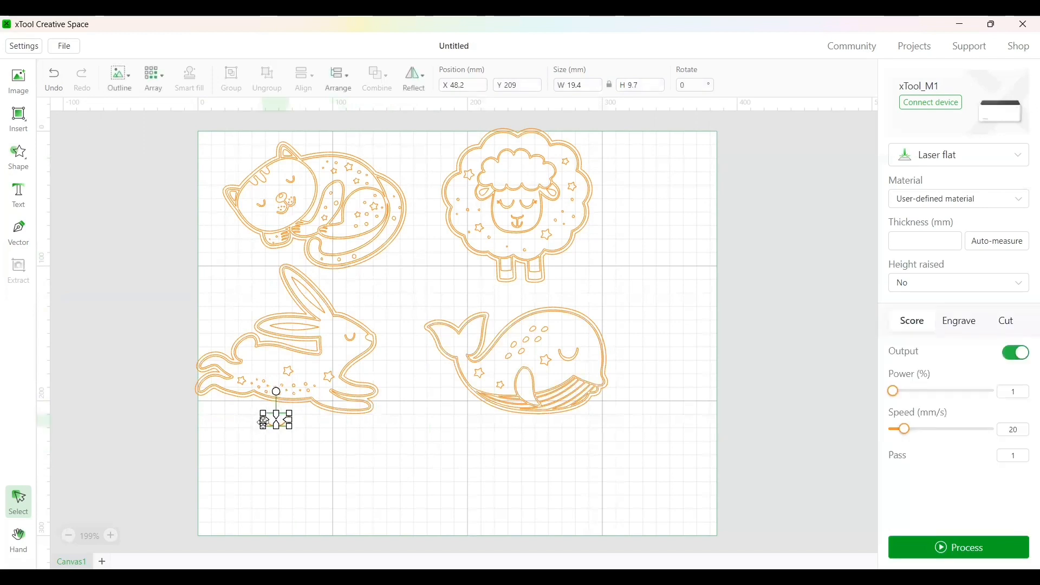
{"action": "left_click", "coordinate": [269, 440]}
{"action": "left_click", "coordinate": [277, 422]}
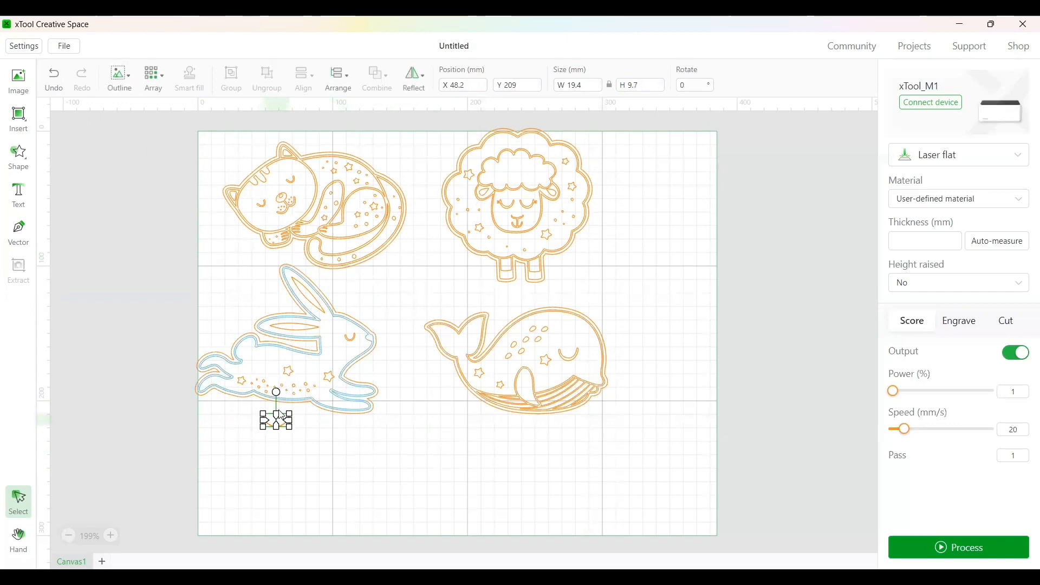
- Make three copies of the small arc and move one beside the cat's tail, at about X 140, Y 94.9 mm
{"action": "left_click_drag", "start_coordinate": [279, 415], "coordinate": [285, 421]}
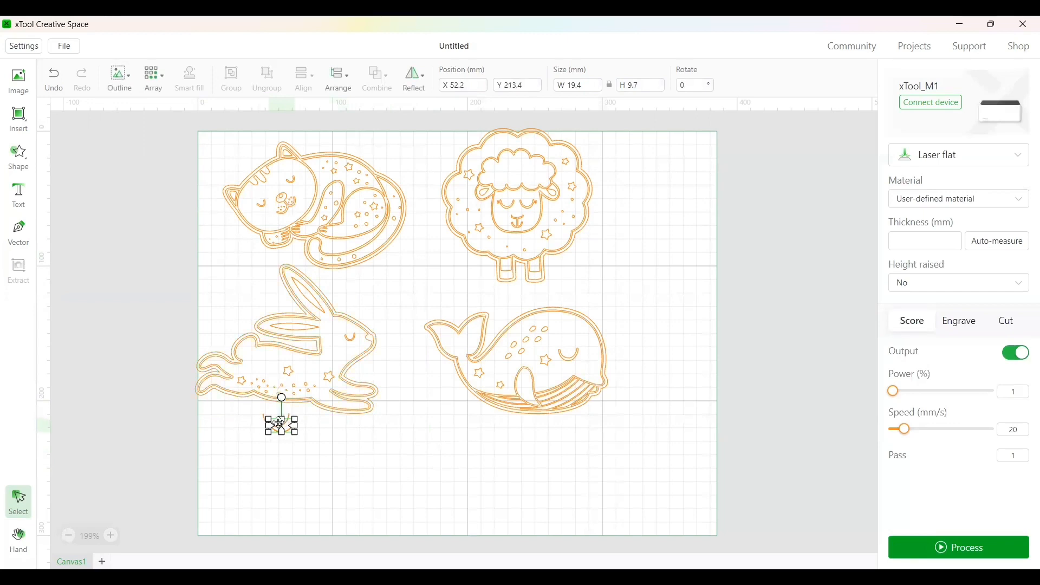
{"action": "right_click", "coordinate": [278, 423]}
{"action": "left_click", "coordinate": [277, 429]}
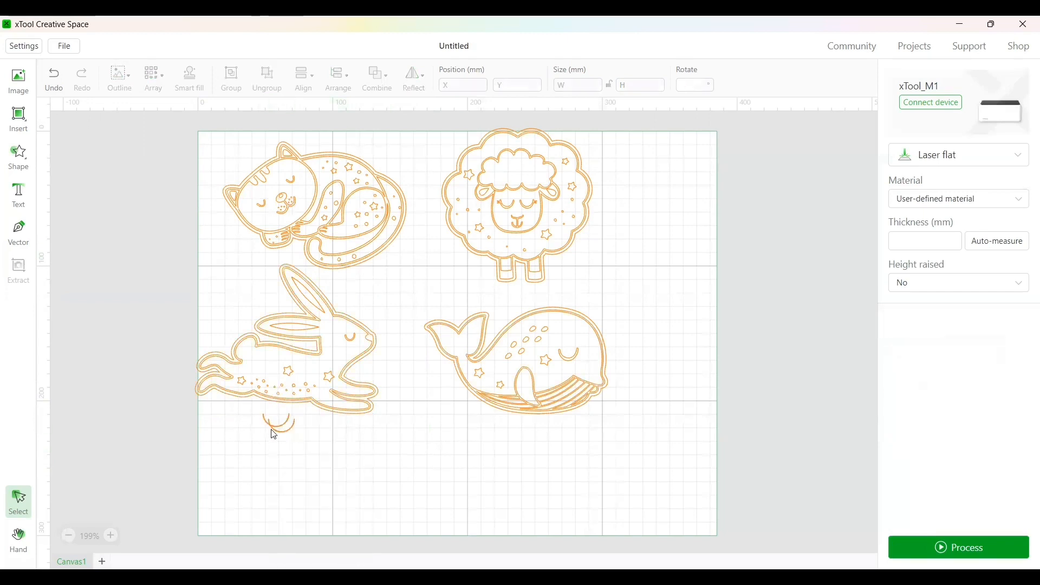
{"action": "left_click_drag", "start_coordinate": [279, 433], "coordinate": [394, 266]}
{"action": "mouse_move", "coordinate": [295, 415]}
{"action": "left_mouse_down"}
{"action": "mouse_move", "coordinate": [298, 444]}
{"action": "mouse_move", "coordinate": [298, 434]}
{"action": "left_mouse_up"}
{"action": "right_click", "coordinate": [280, 405]}
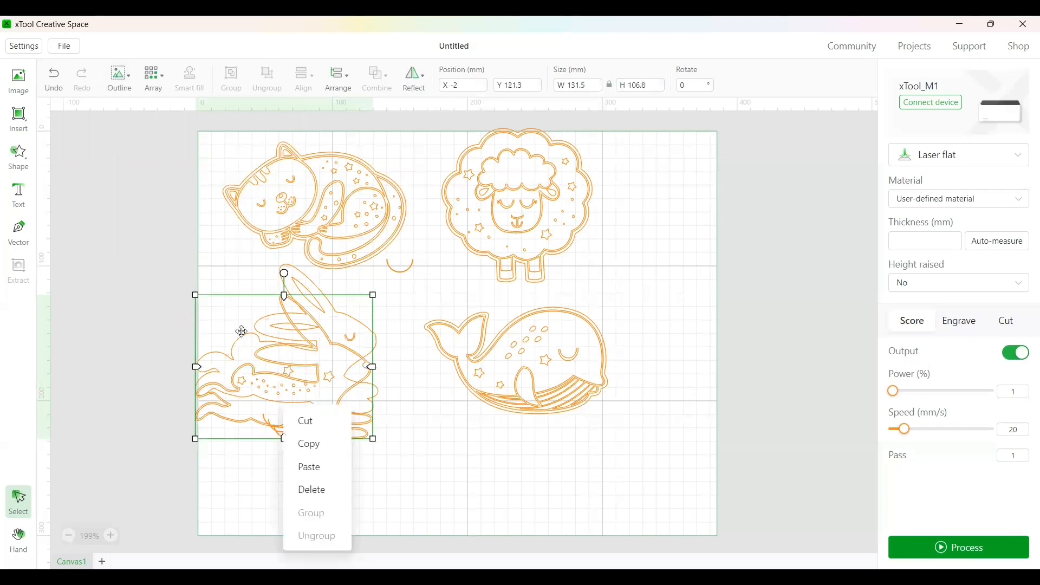
{"action": "left_click", "coordinate": [55, 90]}
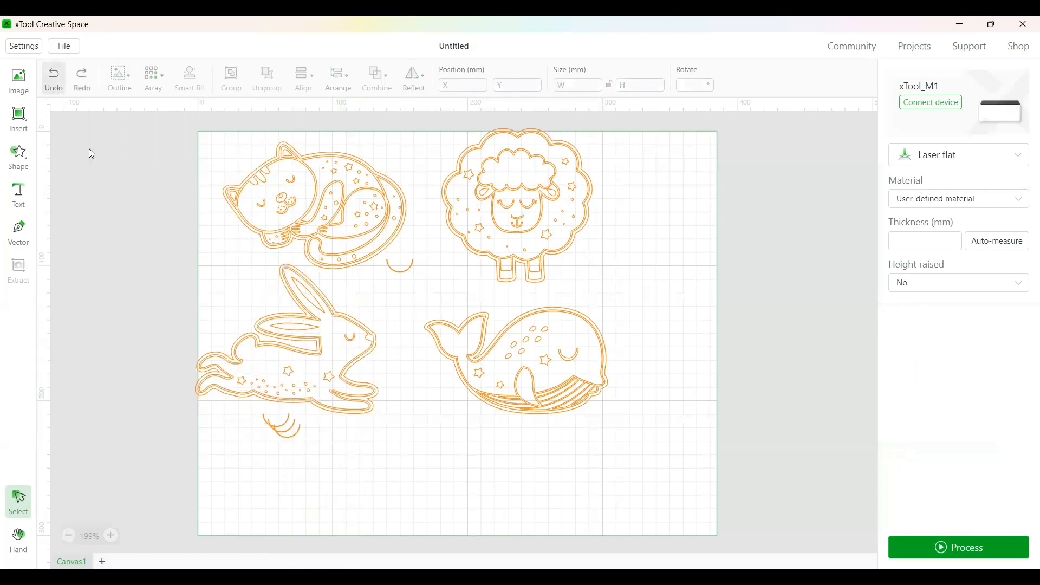
- Move one arc copy from below the rabbit to beside the sheep's legs, at about X 264.7, Y 102.1 mm
{"action": "left_click", "coordinate": [286, 430]}
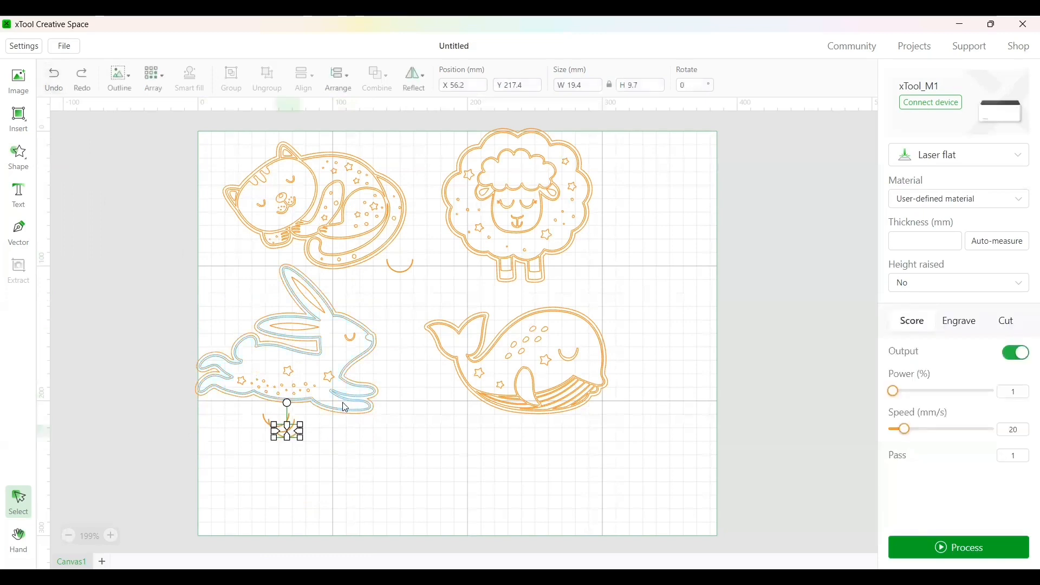
{"action": "left_click", "coordinate": [300, 458]}
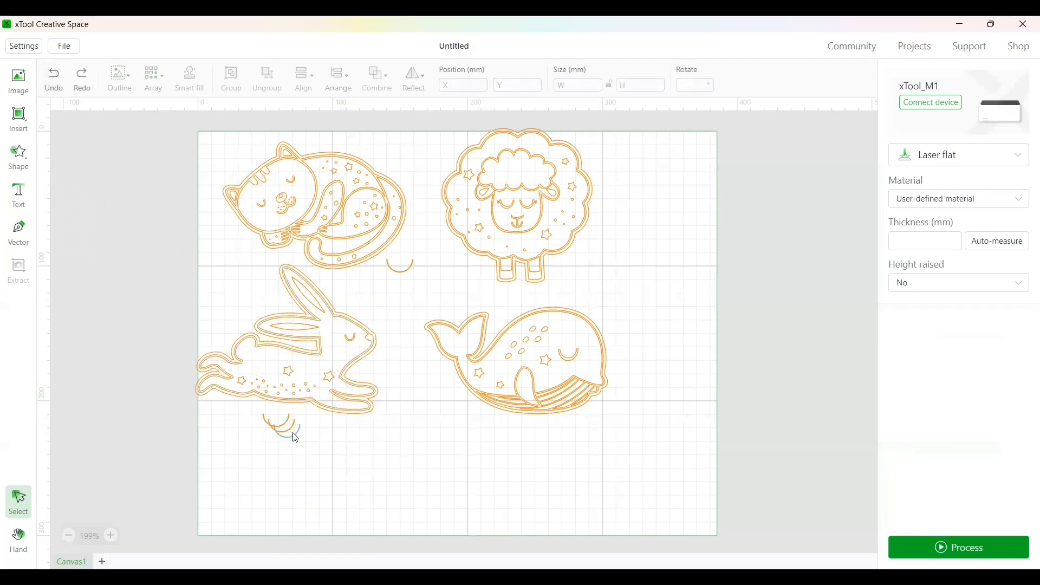
{"action": "left_click_drag", "start_coordinate": [297, 438], "coordinate": [574, 280]}
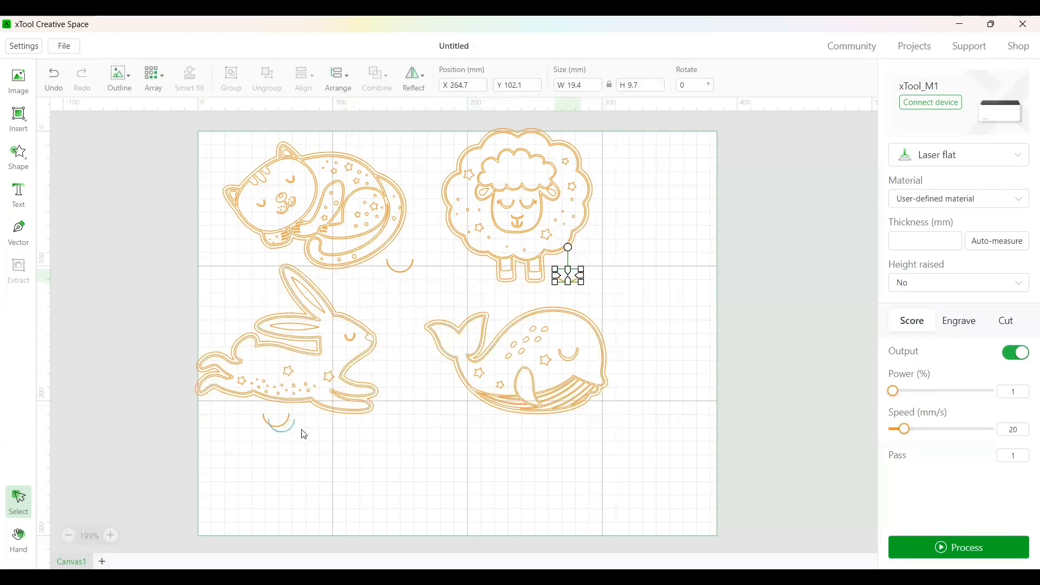
- Move the remaining spare arc copy below the whale, at about X 218.6, Y 213.9 mm, and deselect it
{"action": "left_click", "coordinate": [286, 425]}
{"action": "left_click", "coordinate": [411, 442]}
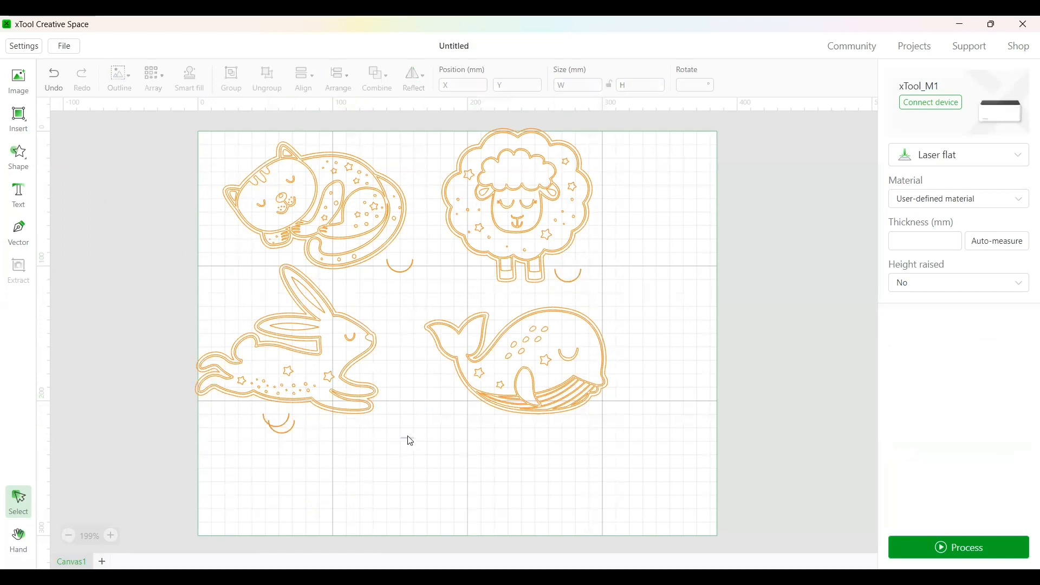
{"action": "left_click_drag", "start_coordinate": [288, 436], "coordinate": [507, 427]}
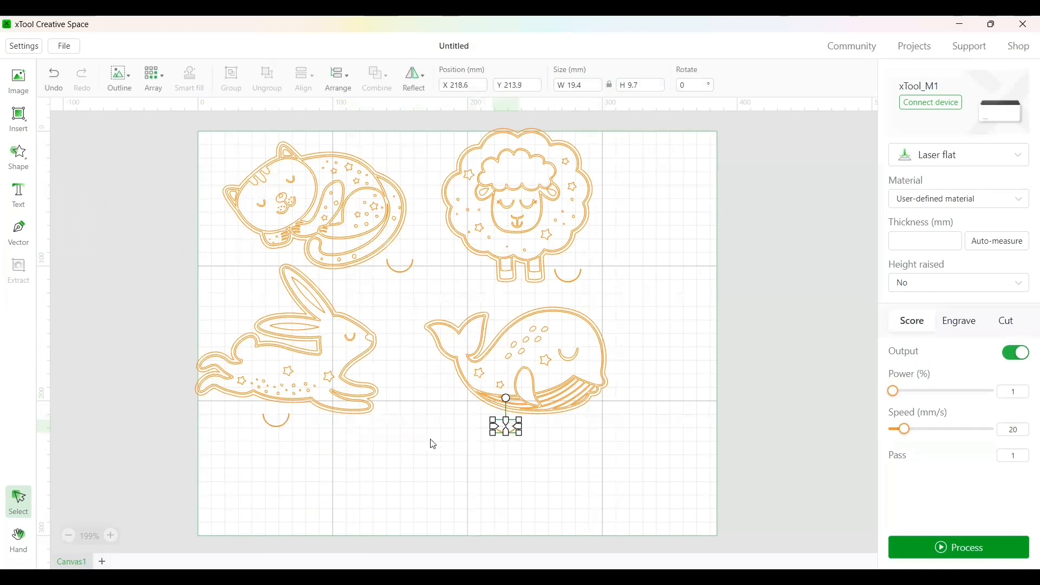
{"action": "left_click", "coordinate": [432, 441]}
- Rotate the arc beside the cat so its opening faces the tail, and move its ends onto the cat's outer outline
{"action": "left_click", "coordinate": [403, 271]}
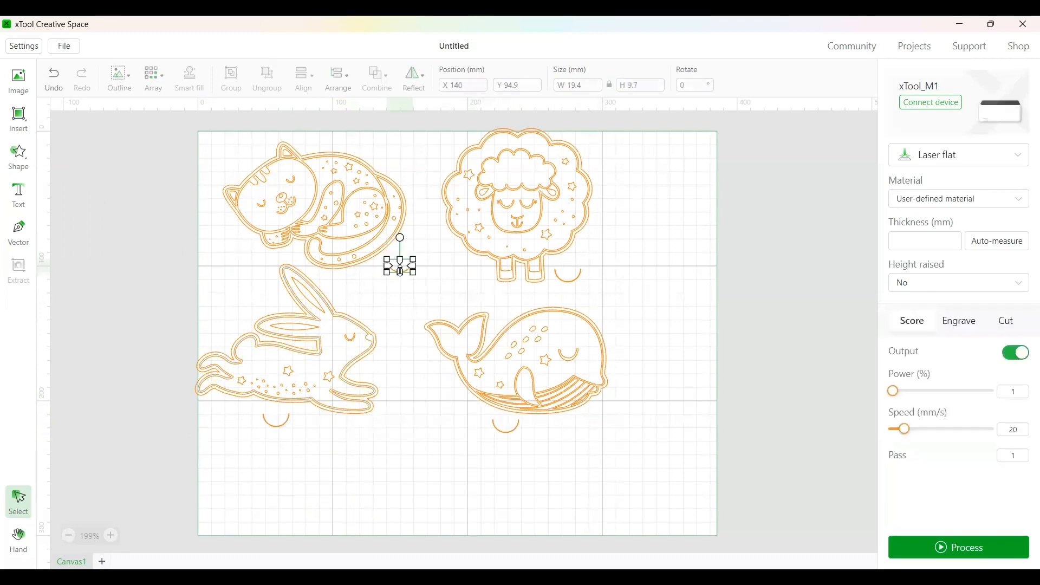
{"action": "left_click_drag", "start_coordinate": [386, 240], "coordinate": [371, 265]}
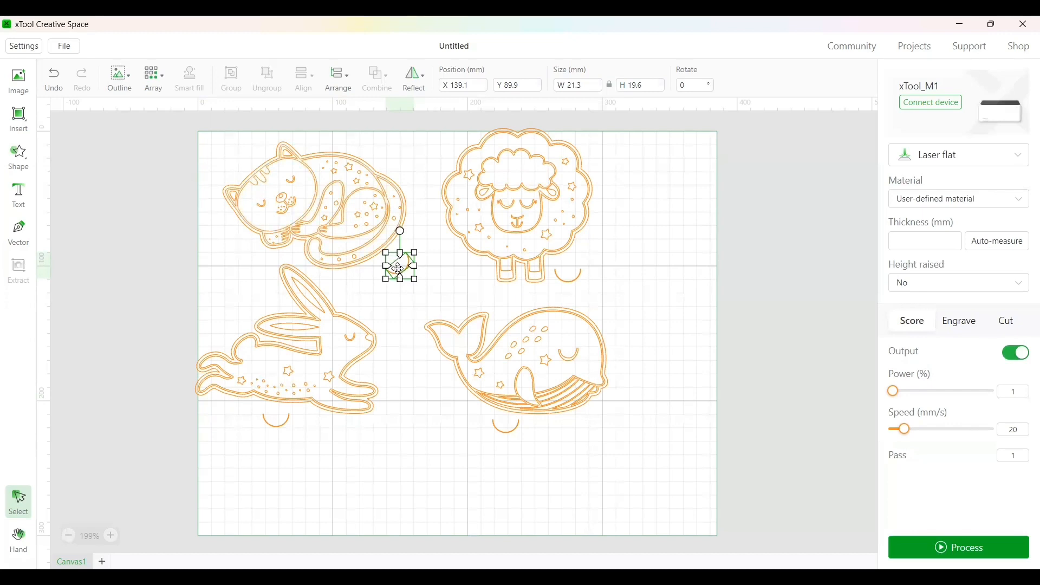
{"action": "left_click_drag", "start_coordinate": [400, 267], "coordinate": [388, 253]}
{"action": "left_click", "coordinate": [380, 311]}
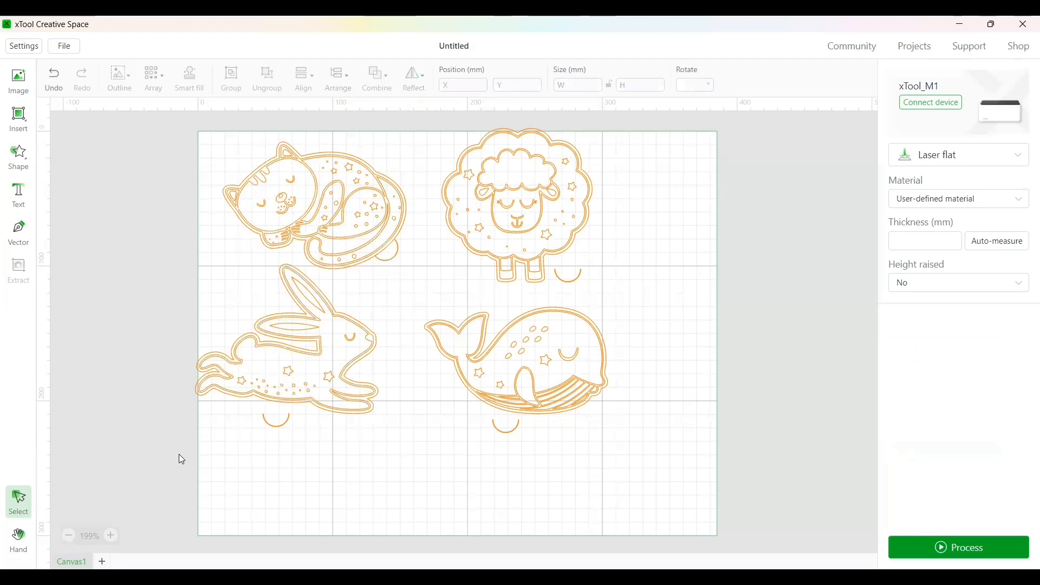
{"action": "left_click", "coordinate": [111, 536]}
{"action": "left_click", "coordinate": [111, 537]}
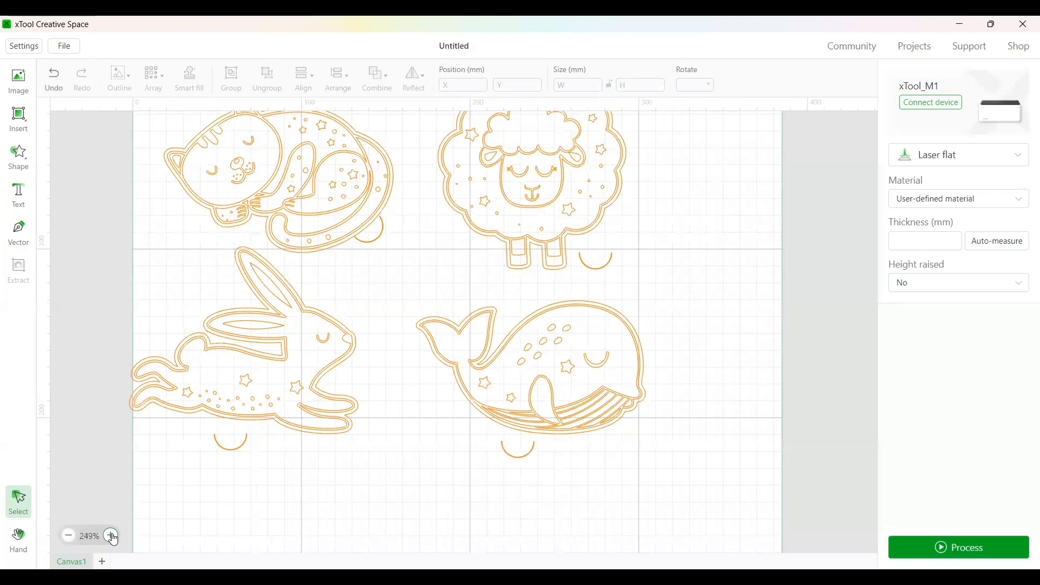
{"action": "scroll", "coordinate": [159, 472], "scroll_direction": "up", "scroll_amount": 1}
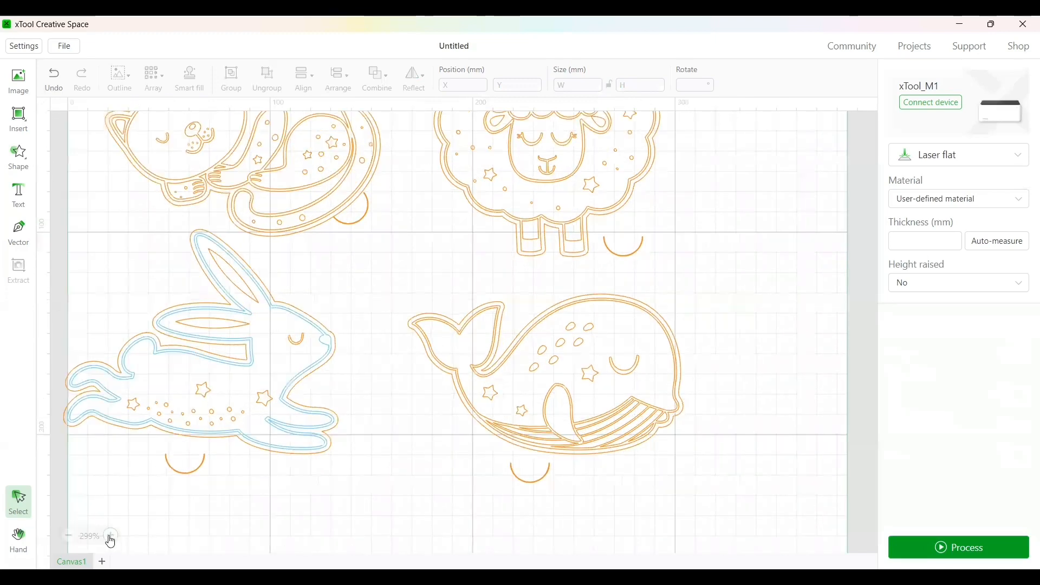
{"action": "left_click", "coordinate": [368, 197]}
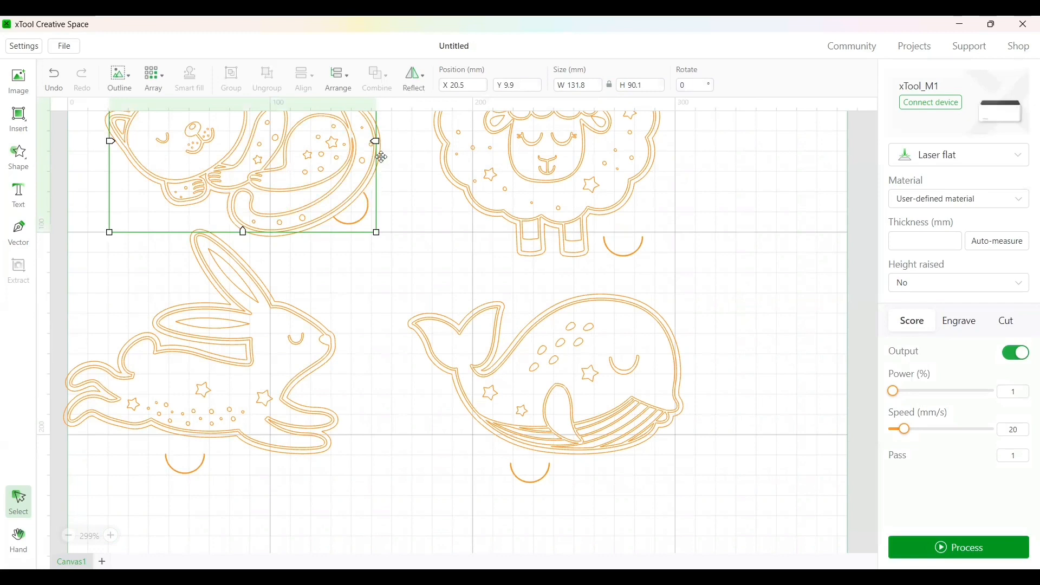
{"action": "left_click", "coordinate": [681, 85]}
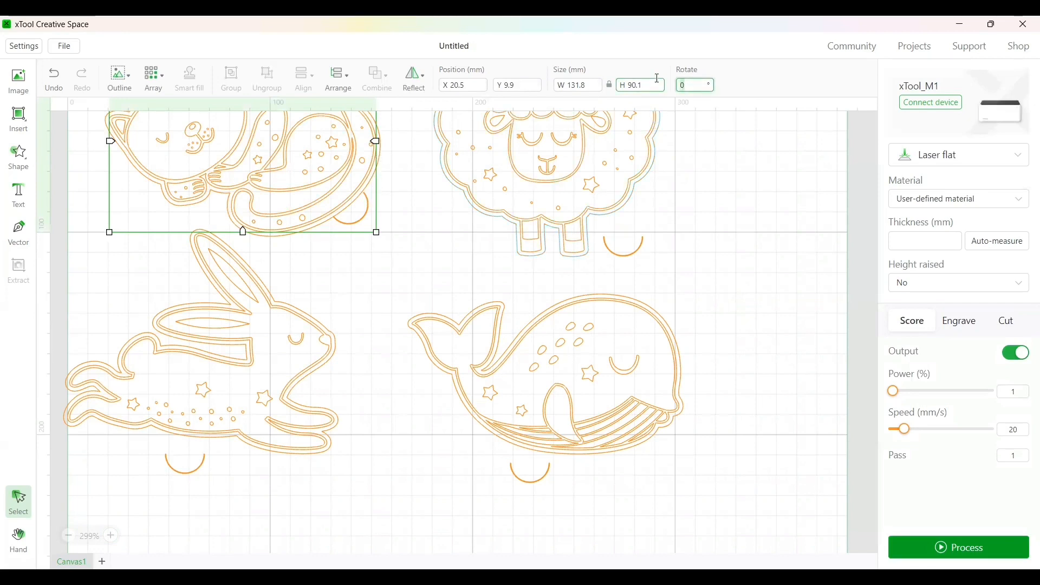
{"action": "key", "text": "Up"}
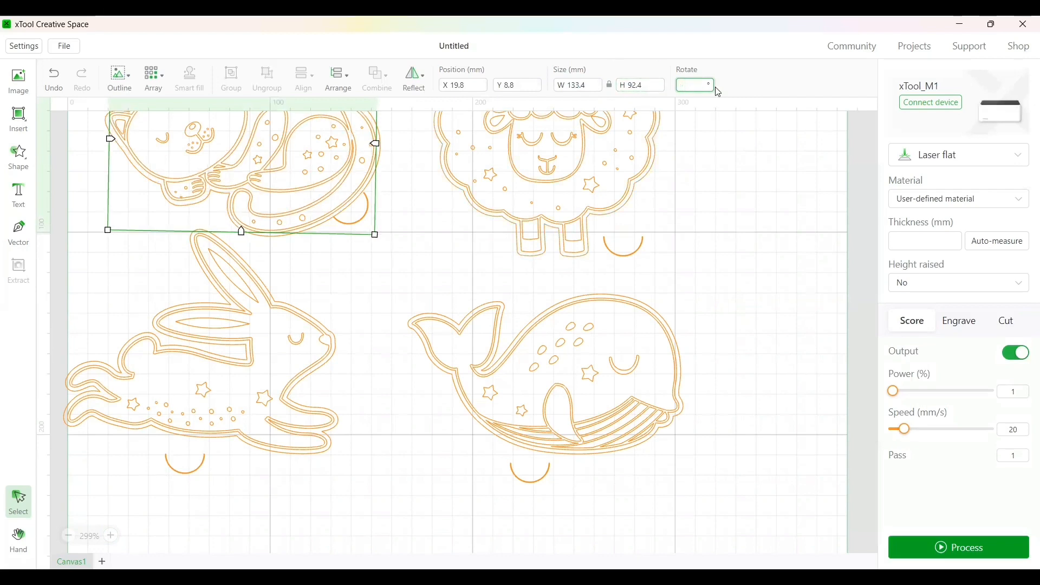
{"action": "key", "text": "Up"}
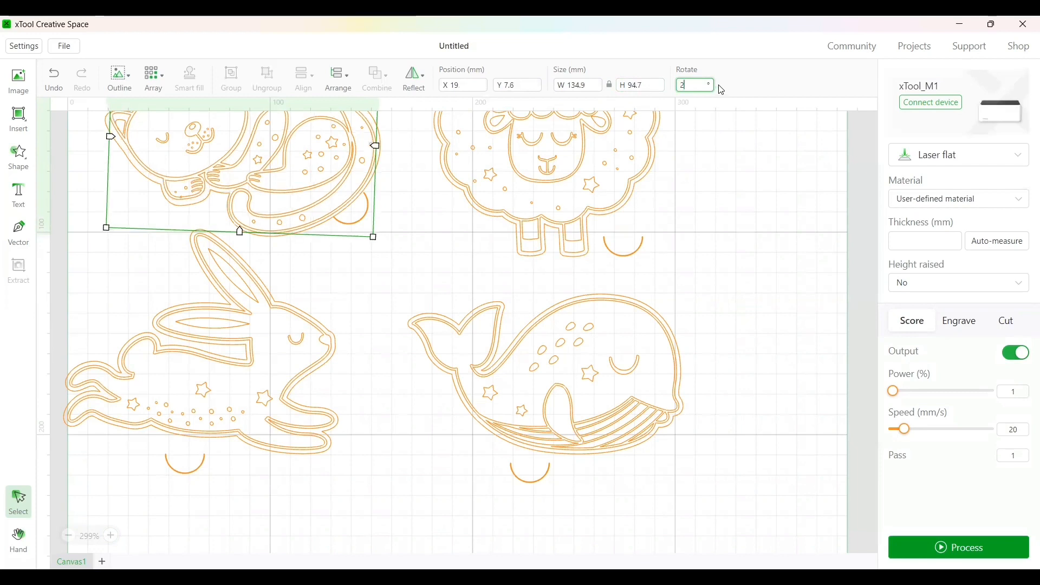
{"action": "left_click", "coordinate": [54, 77]}
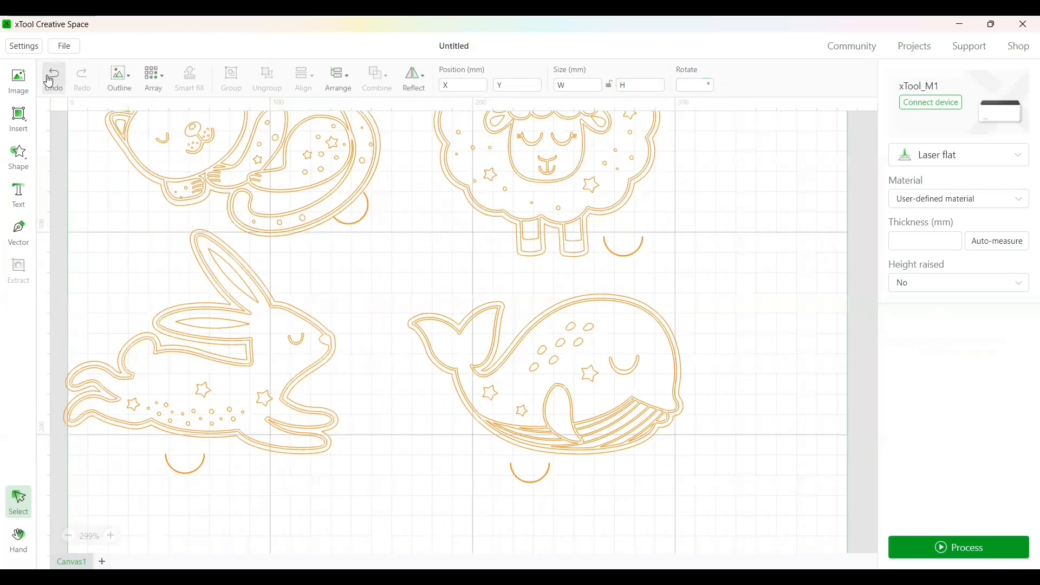
- Rotate the arc at the cat's tail by -1° twice to align its ends with the outer outline, and deselect it
{"action": "left_click", "coordinate": [361, 224]}
{"action": "left_click", "coordinate": [394, 242]}
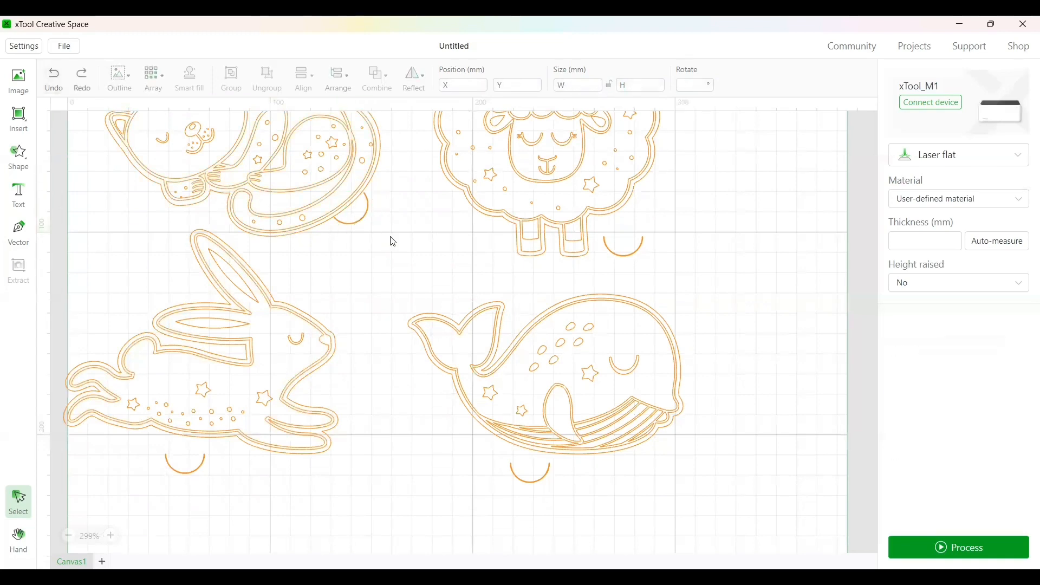
{"action": "left_click", "coordinate": [362, 216]}
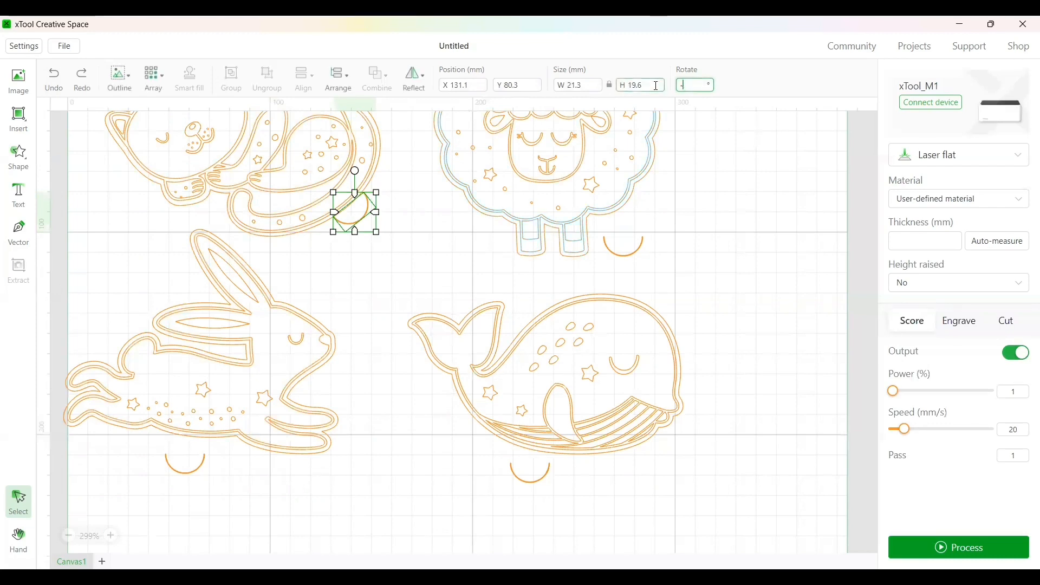
{"action": "key", "text": "Down"}
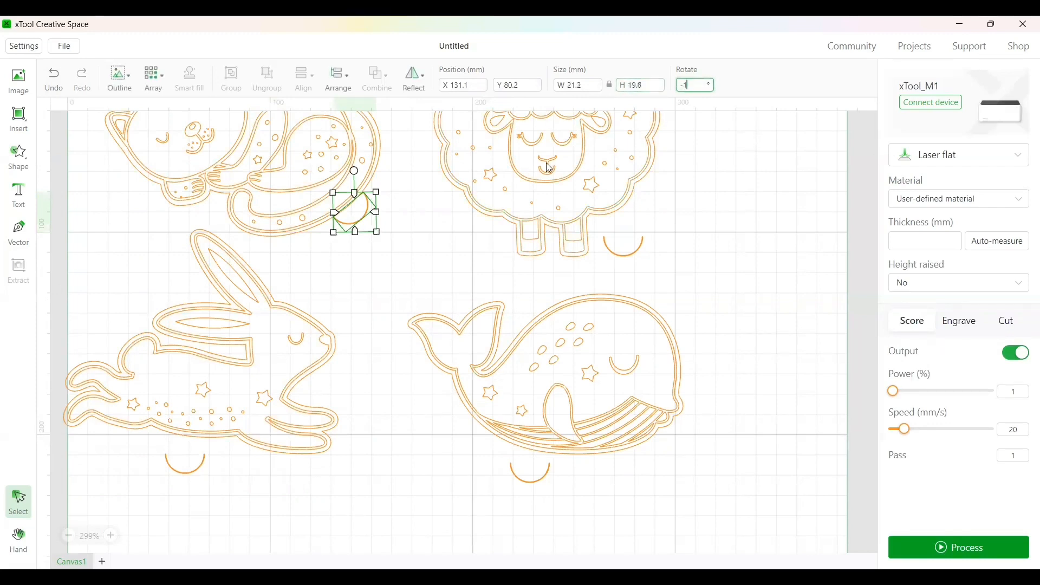
{"action": "left_click", "coordinate": [457, 194]}
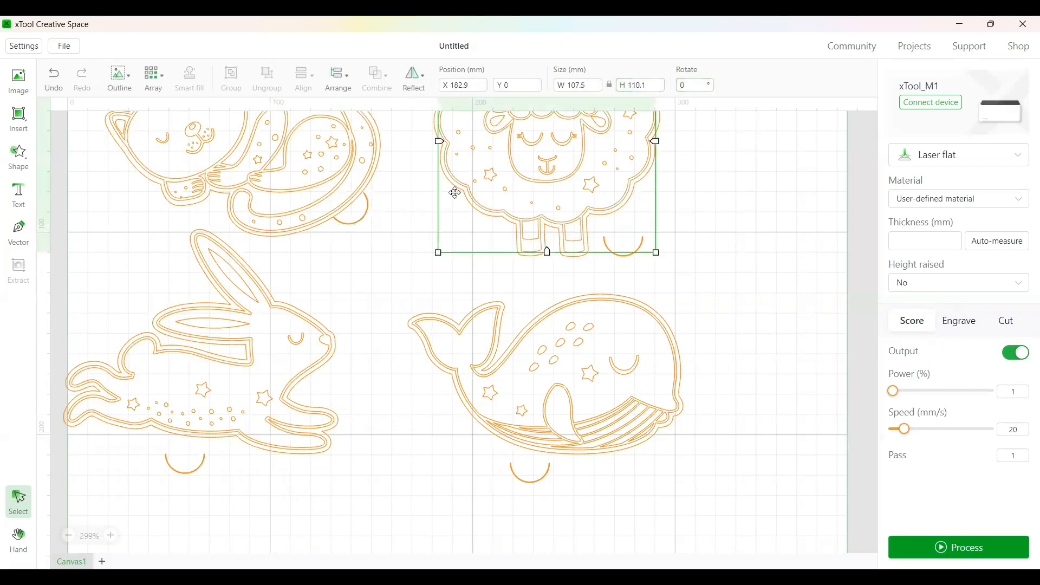
{"action": "left_click", "coordinate": [366, 207]}
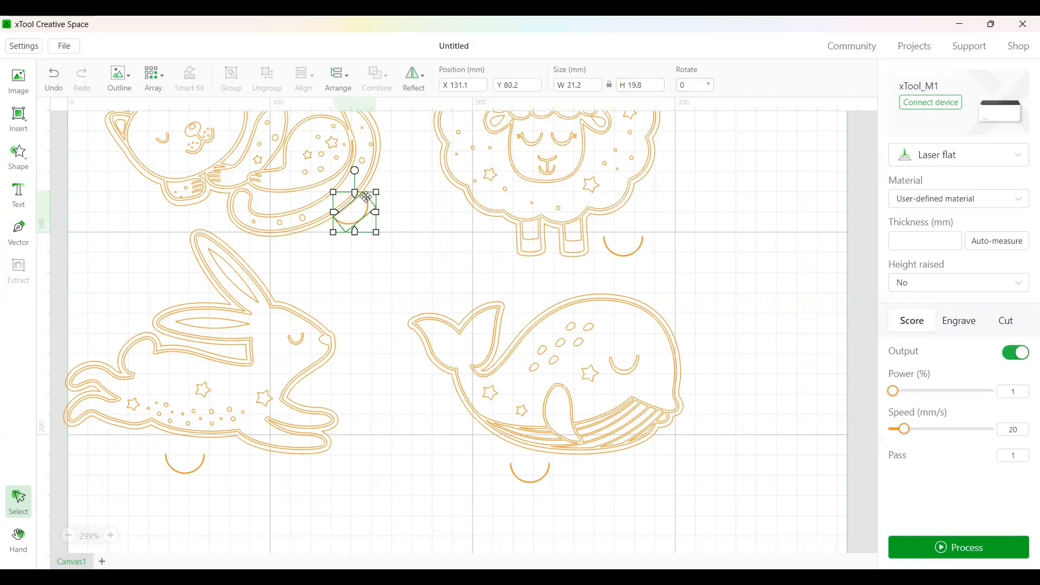
{"action": "left_click", "coordinate": [698, 85]}
{"action": "type", "text": "-1"}
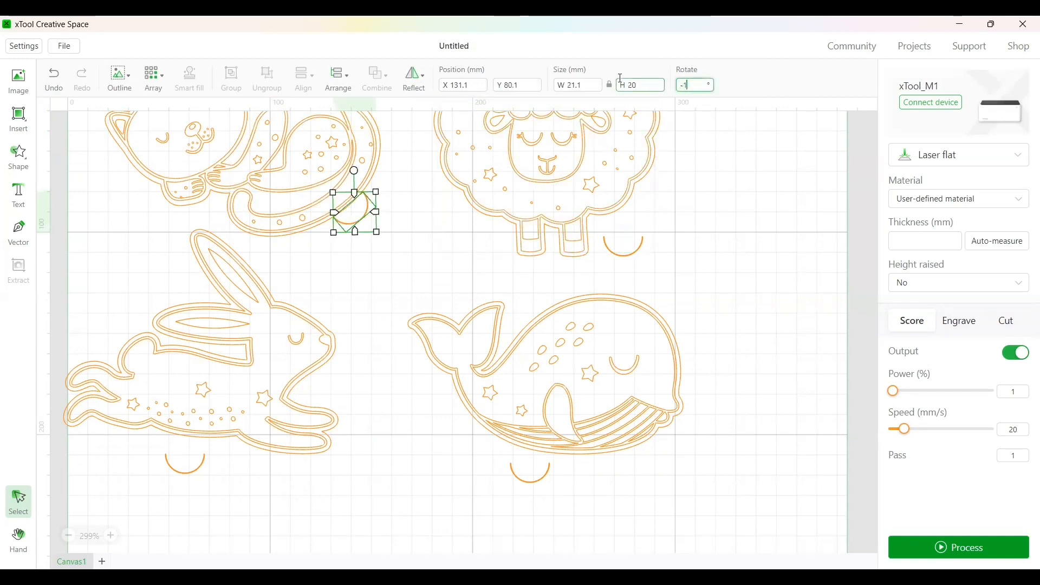
{"action": "left_click", "coordinate": [362, 262]}
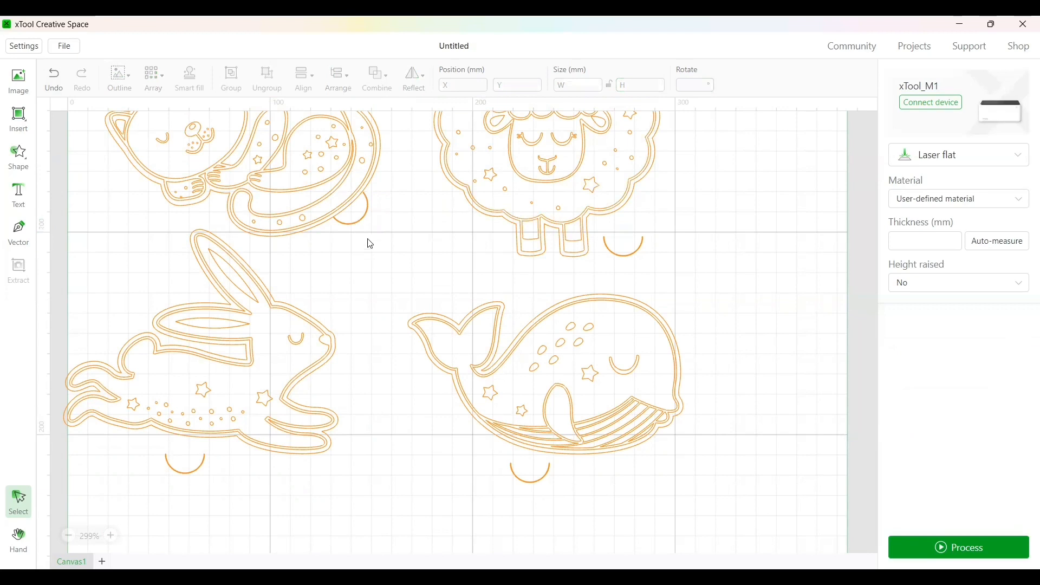
- Tilt the arc beside the sheep's legs toward the body and move it onto the sheep's outer outline, at about X 264.3, Y 79.6 mm
{"action": "left_click", "coordinate": [111, 536]}
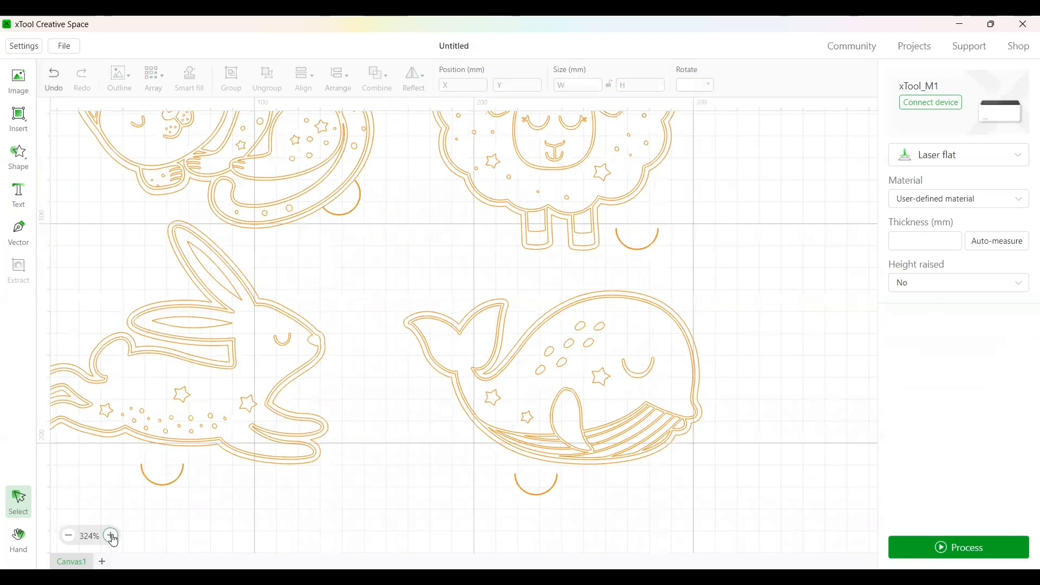
{"action": "left_click", "coordinate": [111, 536]}
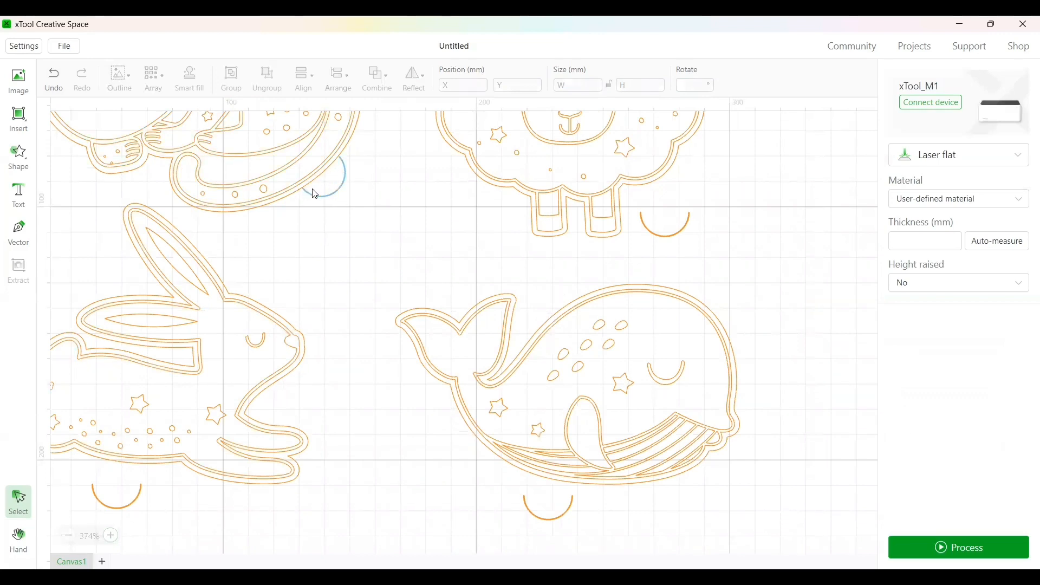
{"action": "left_click", "coordinate": [662, 237]}
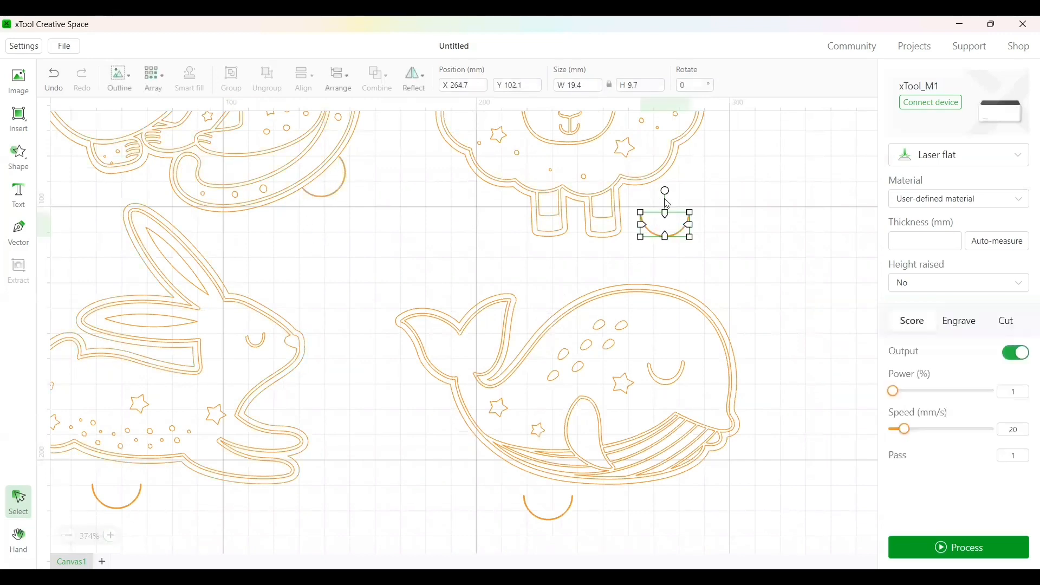
{"action": "left_click_drag", "start_coordinate": [665, 187], "coordinate": [643, 196]}
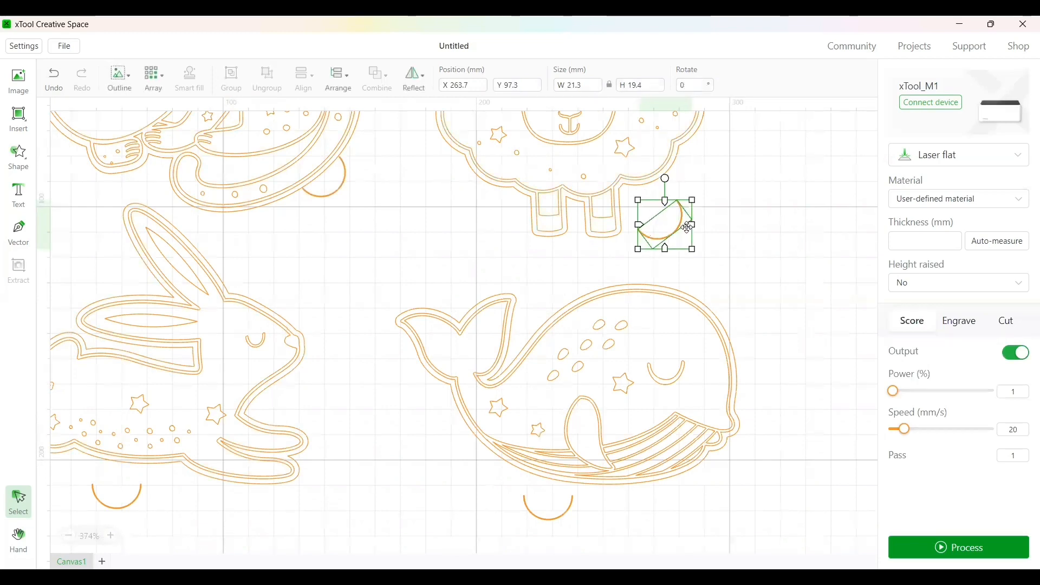
{"action": "left_click_drag", "start_coordinate": [684, 229], "coordinate": [681, 181]}
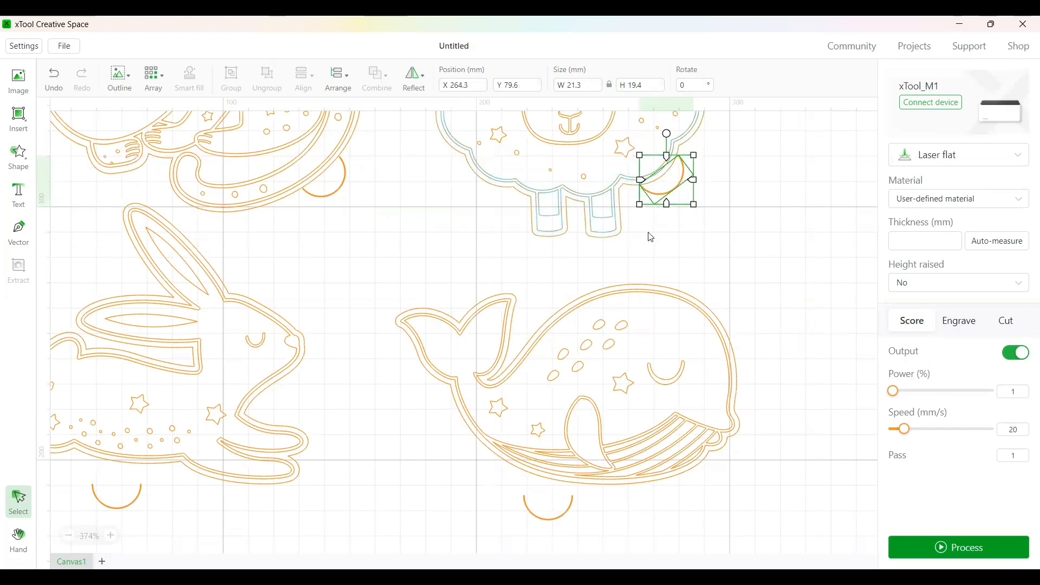
{"action": "left_click", "coordinate": [650, 233]}
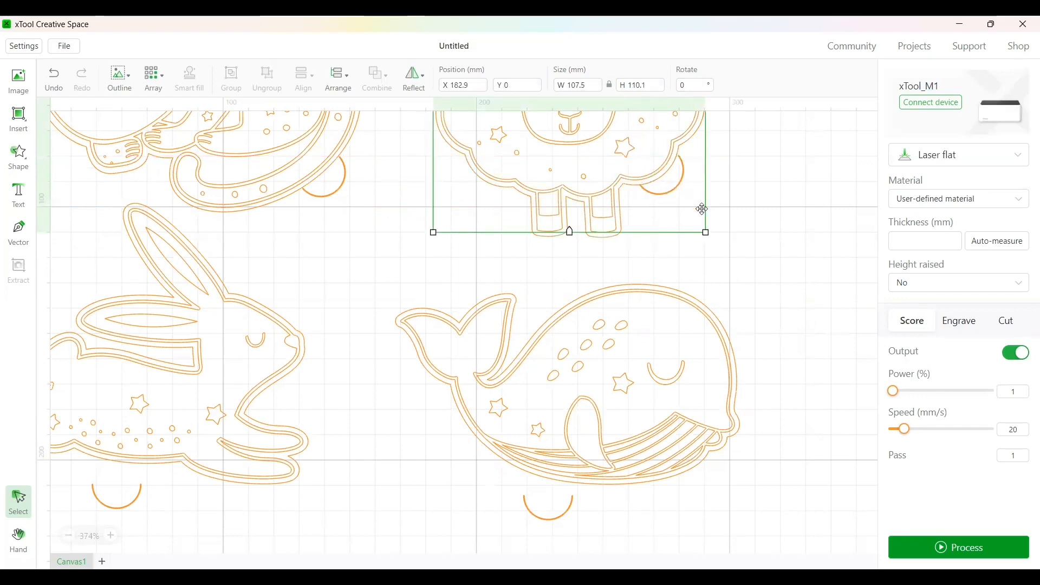
{"action": "left_click", "coordinate": [728, 210]}
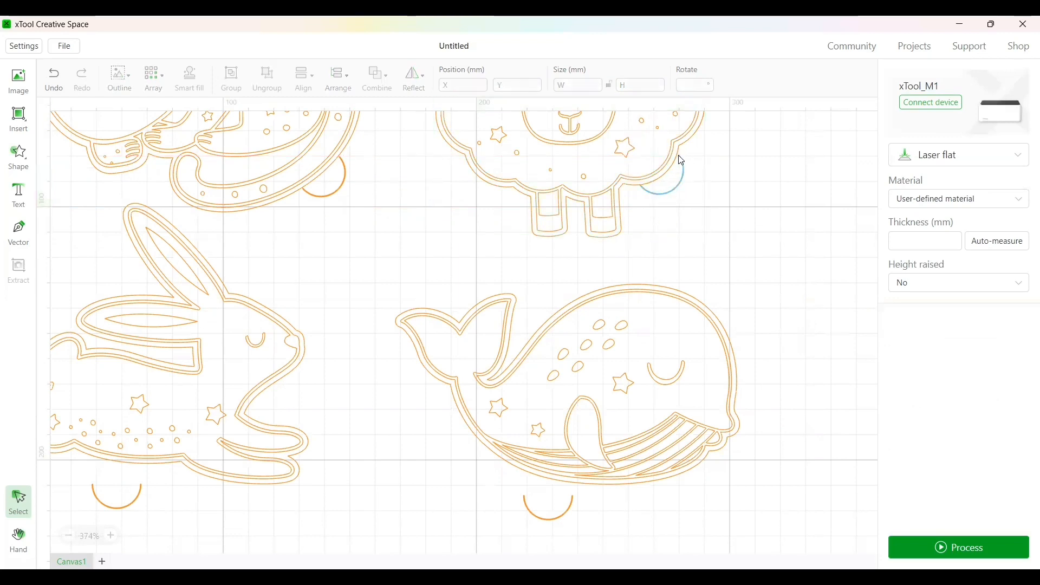
- Rotate the arc on the sheep's outline by -1° twice to bring its ends onto the outer line
{"action": "left_click", "coordinate": [673, 189]}
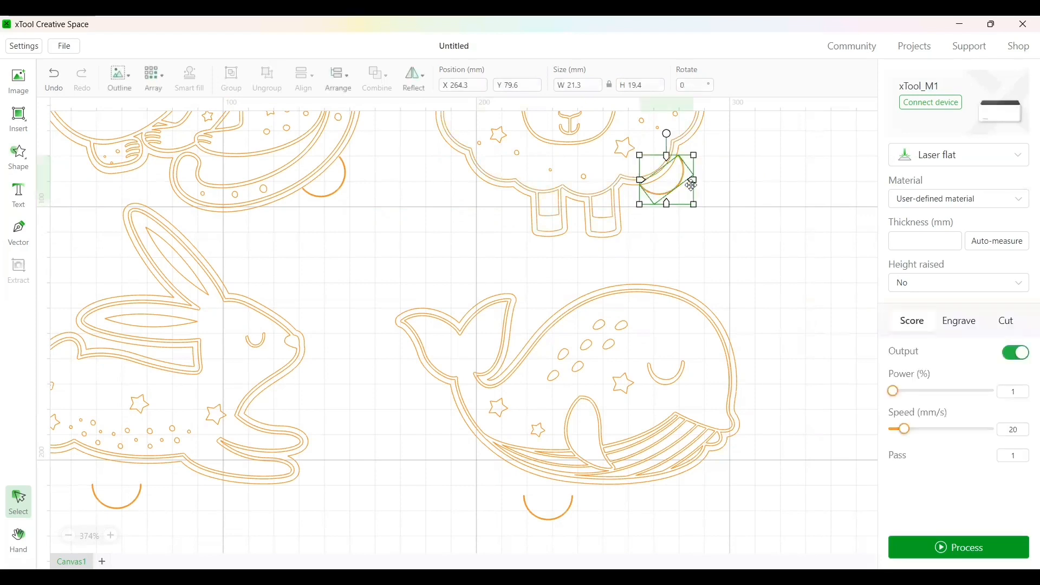
{"action": "left_click", "coordinate": [689, 86]}
{"action": "type", "text": "-1"}
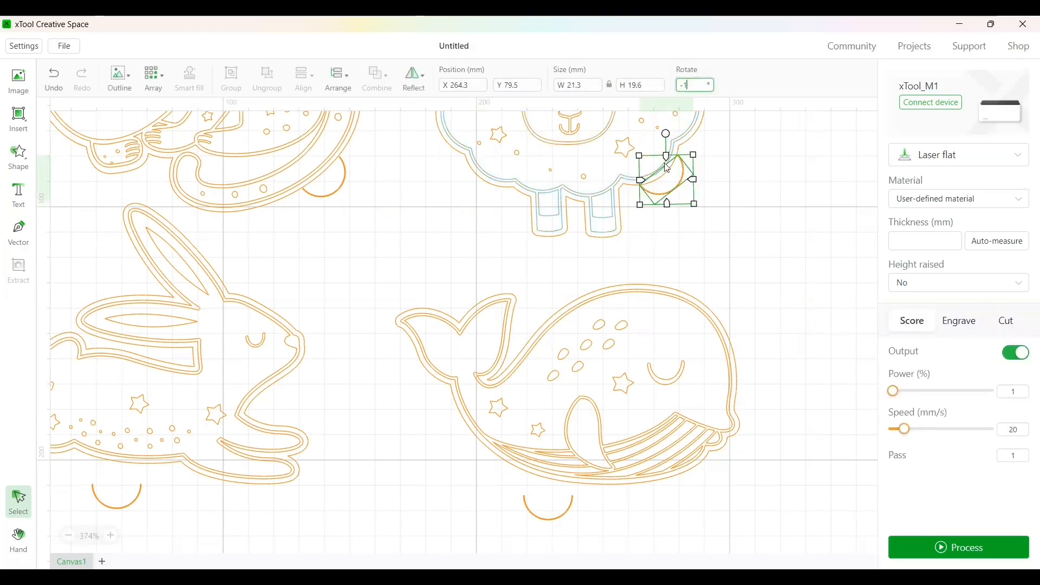
{"action": "left_click", "coordinate": [728, 219]}
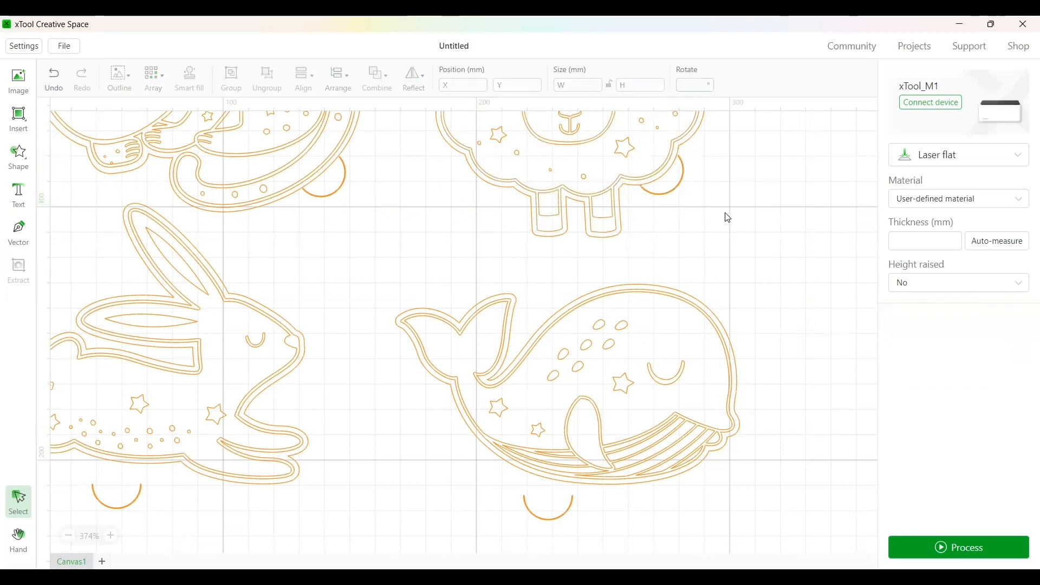
{"action": "left_click", "coordinate": [668, 197]}
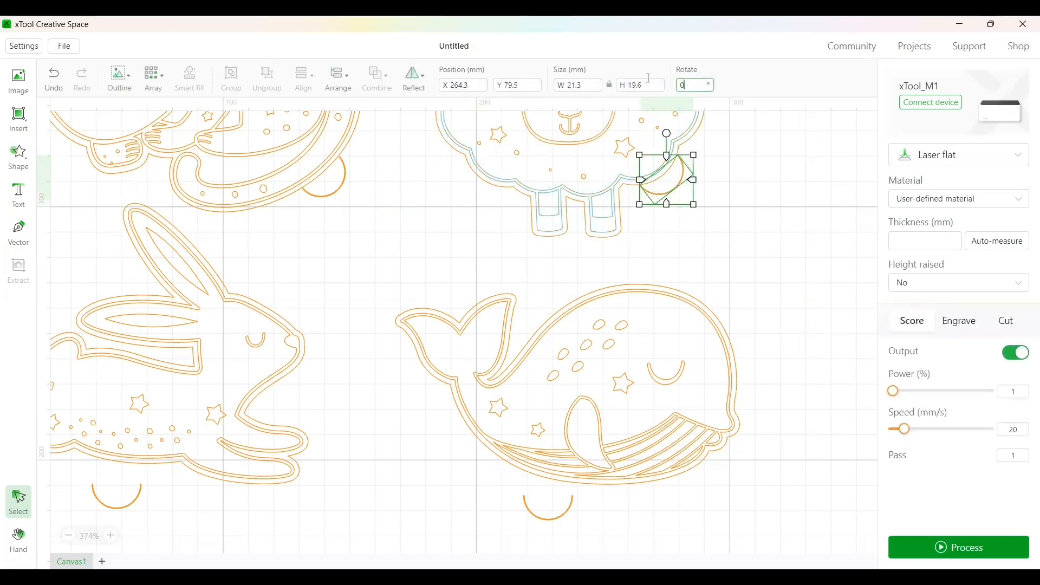
{"action": "key", "text": "Down"}
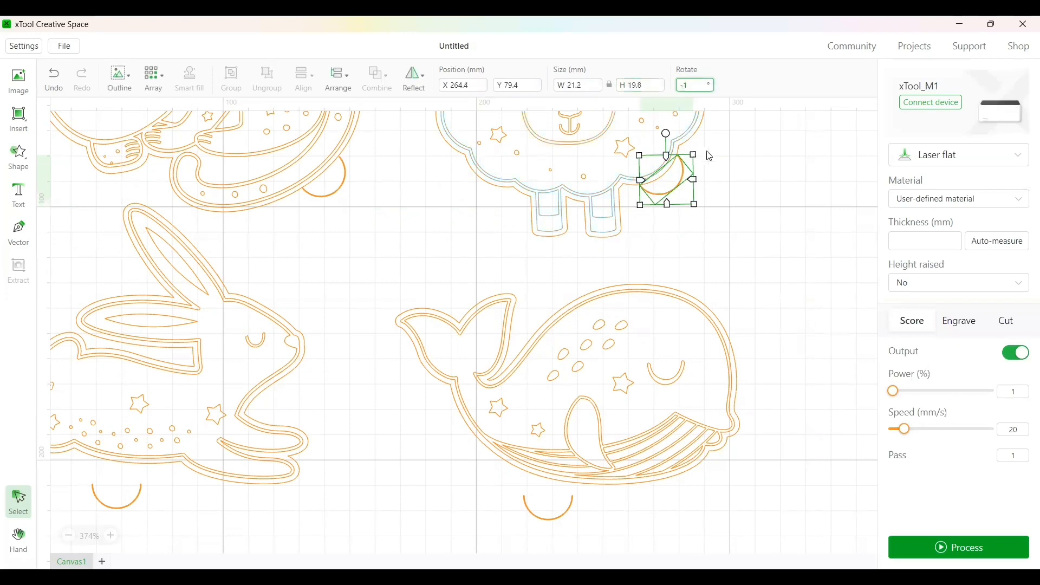
{"action": "left_click", "coordinate": [710, 156]}
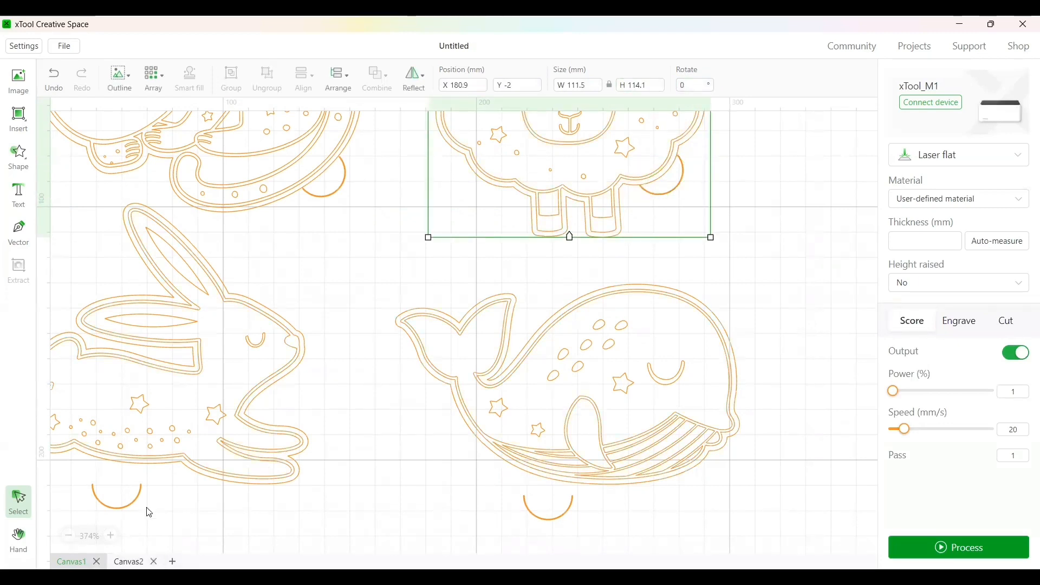
- Rotate the sheep's arc by a further -1° and select it again
{"action": "left_click", "coordinate": [110, 536]}
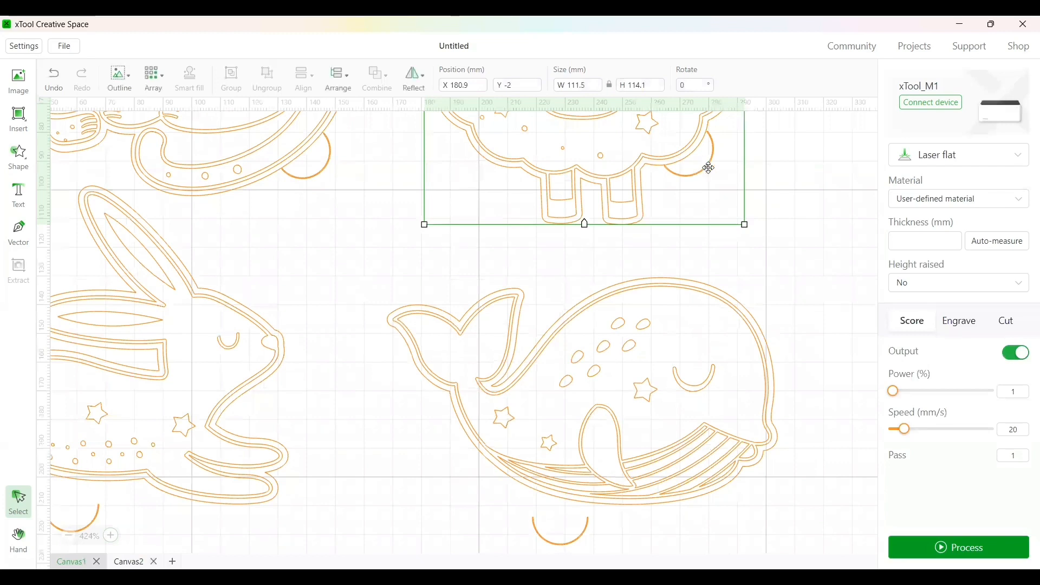
{"action": "left_click", "coordinate": [762, 175]}
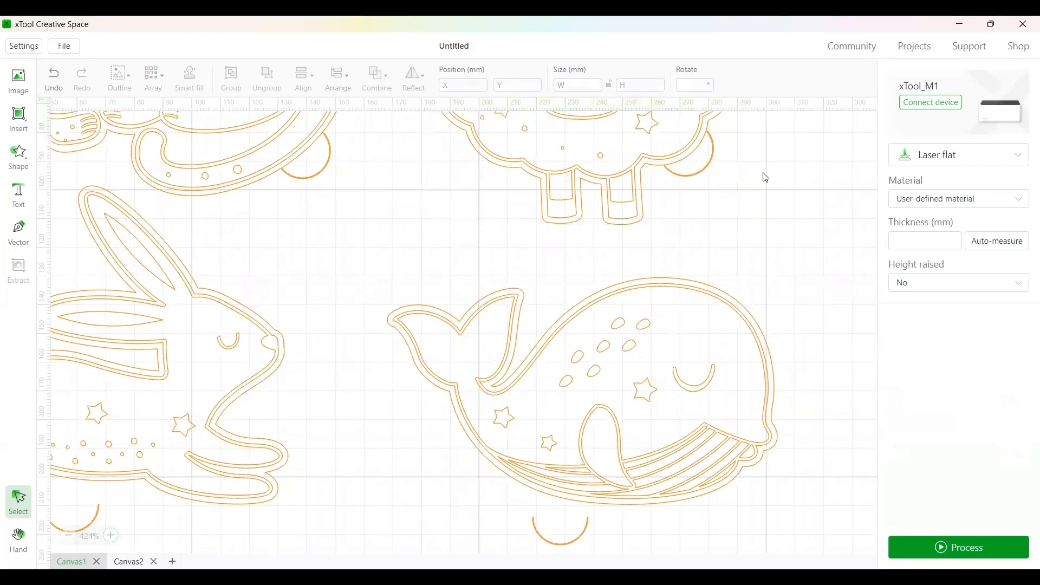
{"action": "left_click", "coordinate": [699, 169]}
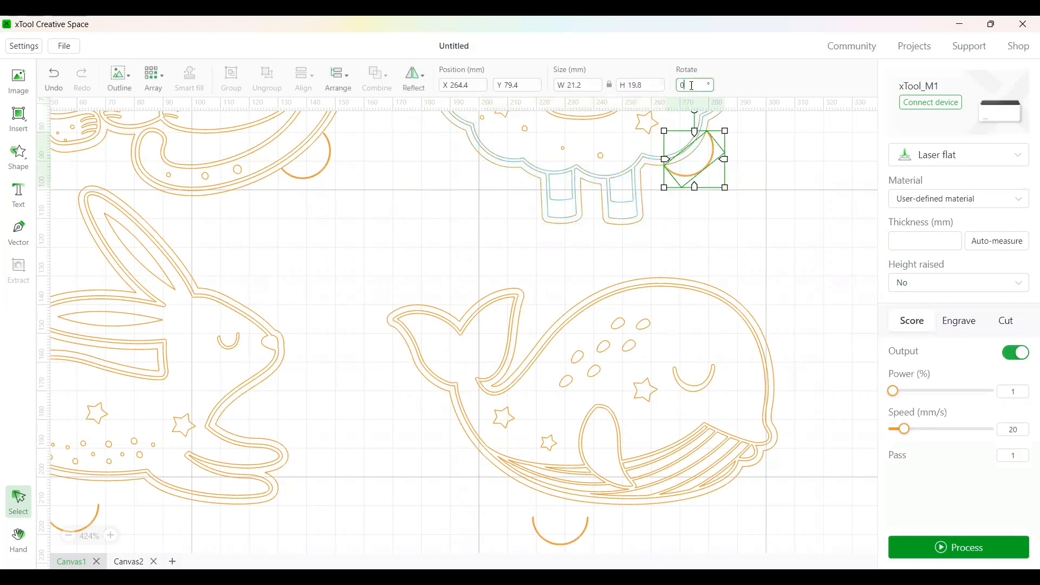
{"action": "type", "text": "1"}
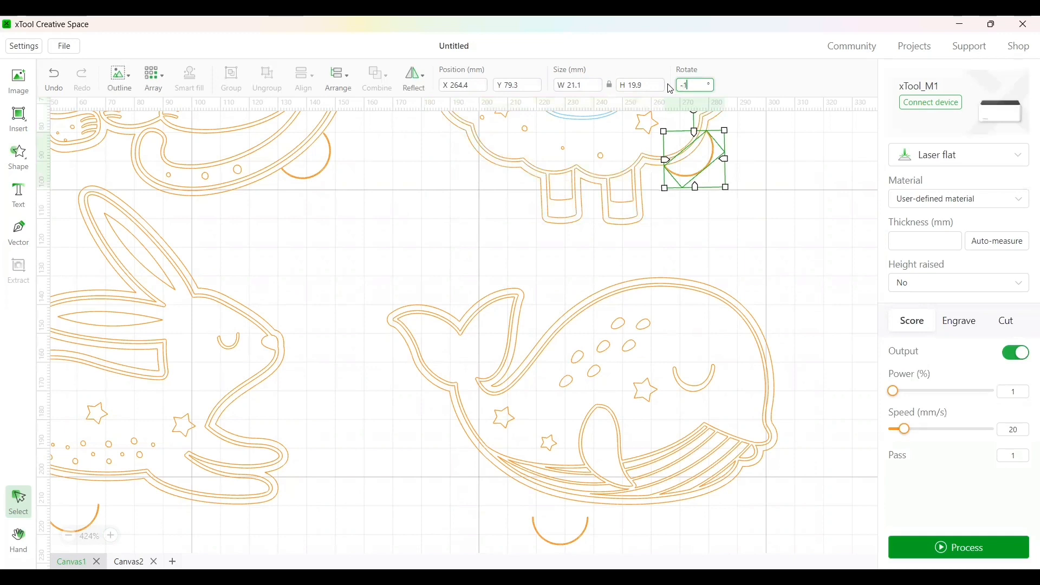
{"action": "left_click", "coordinate": [778, 166]}
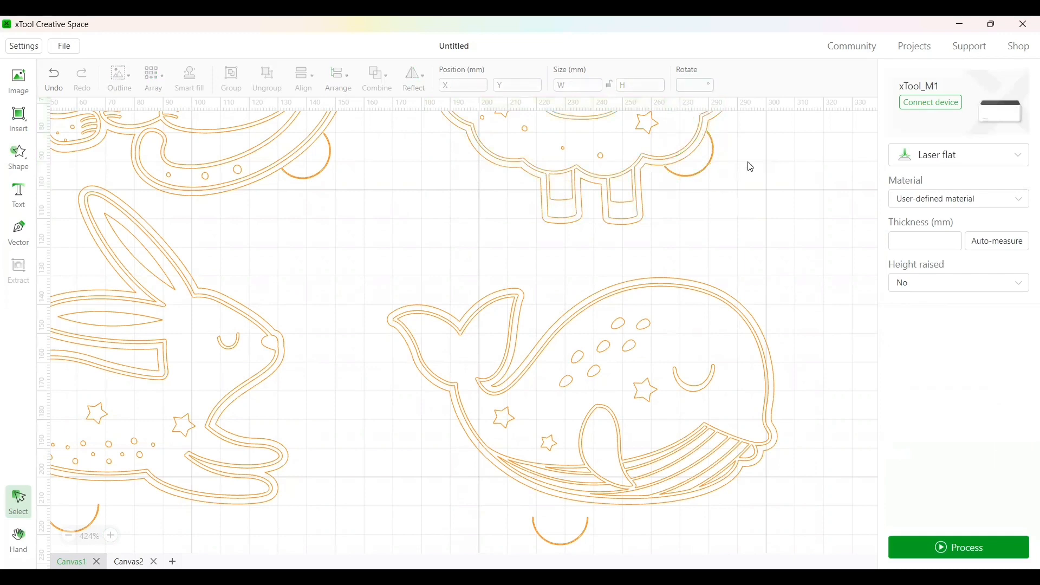
{"action": "left_click", "coordinate": [702, 169]}
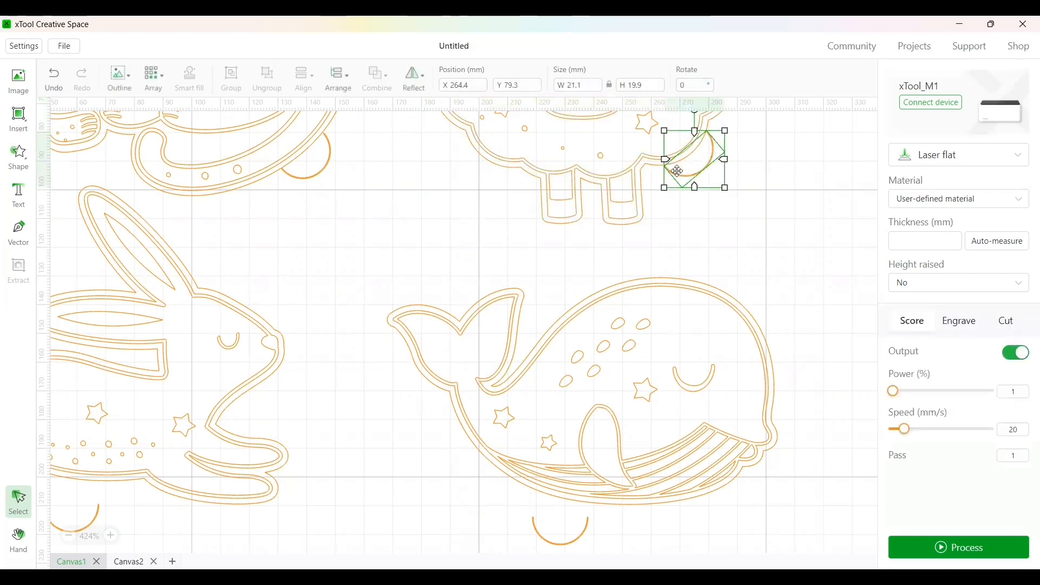
{"action": "left_click", "coordinate": [700, 214]}
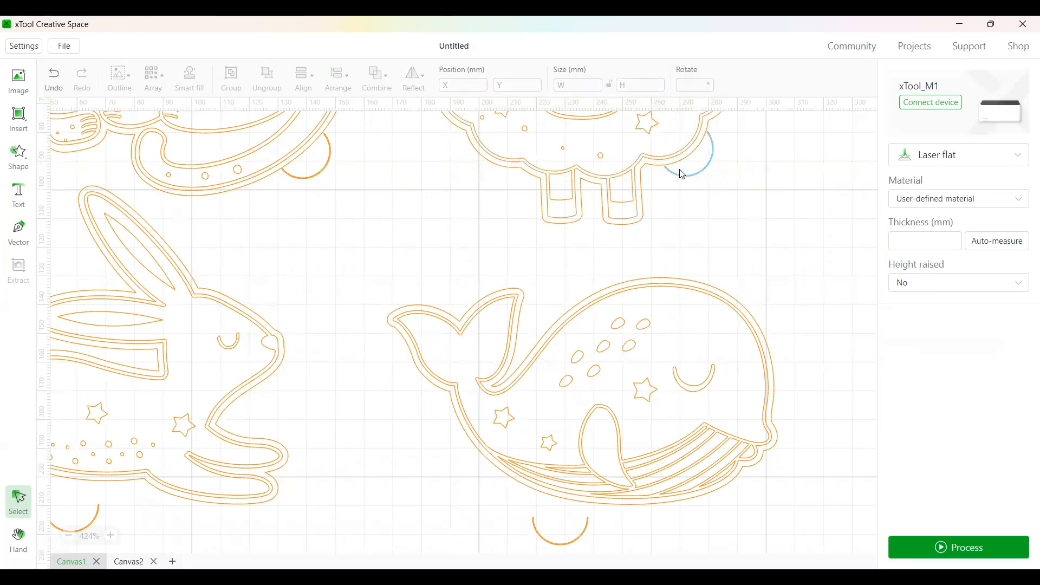
{"action": "left_click", "coordinate": [680, 177]}
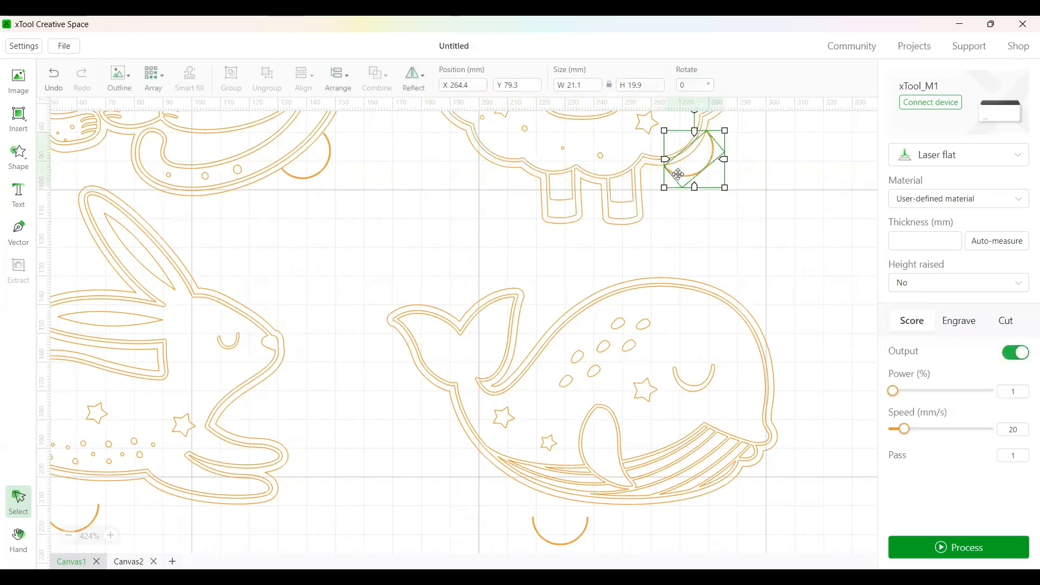
- Nudge the sheep's arc to about X 264.4, Y 78.3 mm so it sits against the outer outline, and deselect it
{"action": "left_click_drag", "start_coordinate": [679, 174], "coordinate": [678, 174]}
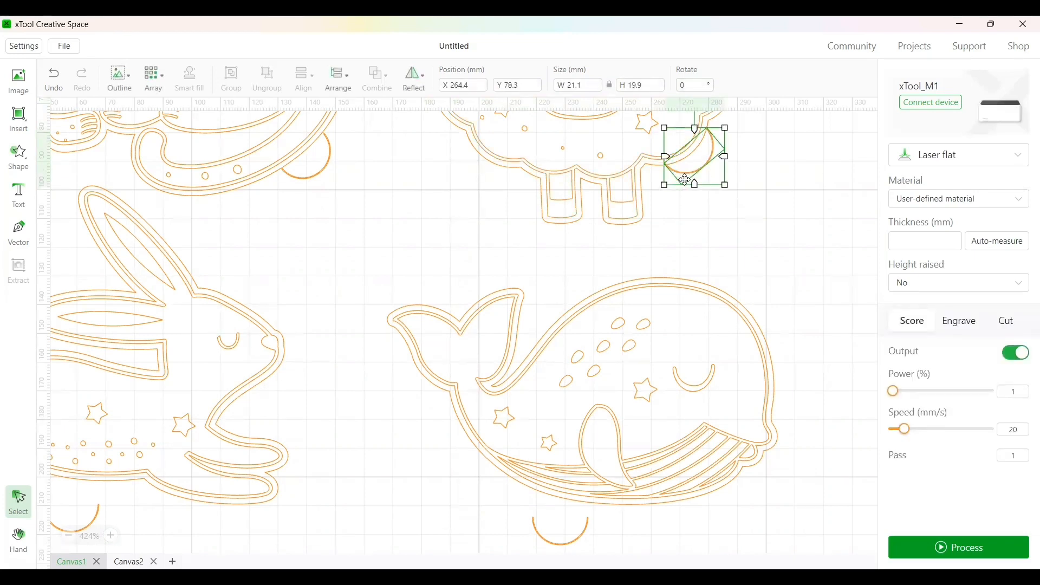
{"action": "left_click", "coordinate": [689, 217]}
{"action": "scroll", "coordinate": [712, 192], "scroll_direction": "down", "scroll_amount": 1}
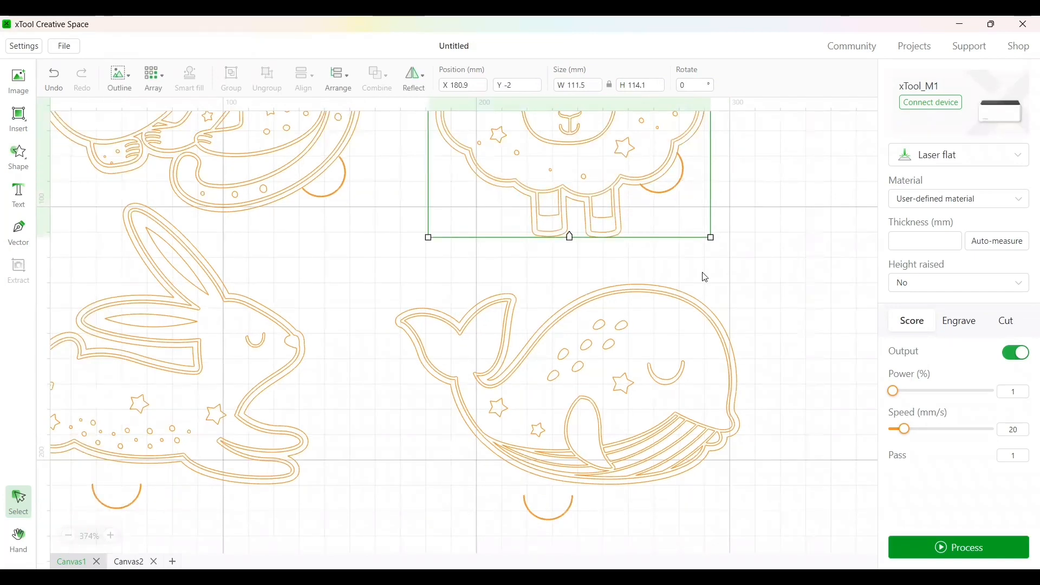
- Tilt the arc below the whale, move it onto the outer outline under the tail at about X 197.9, Y 194.2 mm, and rotate it 2°
{"action": "left_click", "coordinate": [551, 521]}
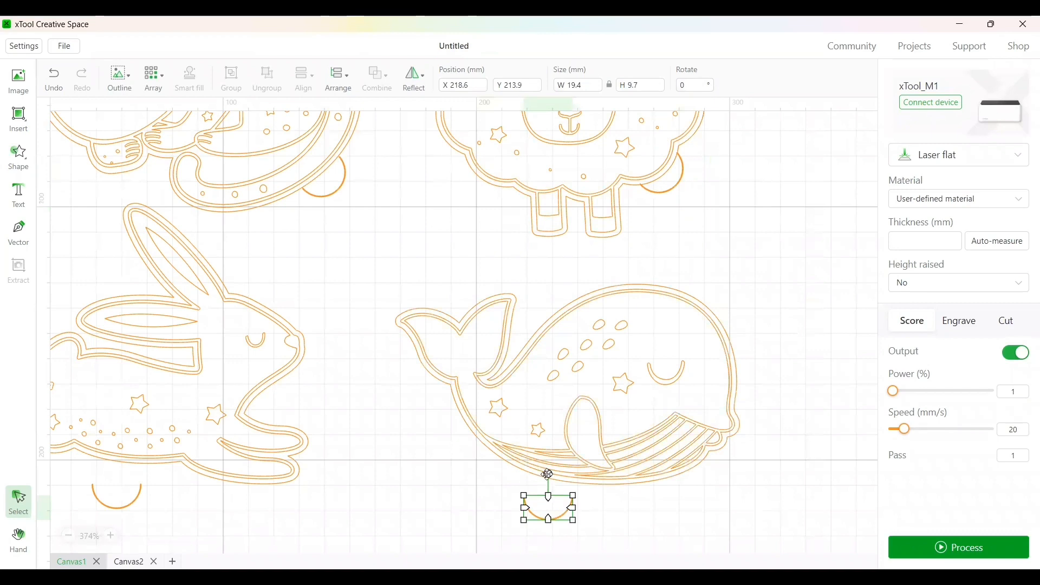
{"action": "left_click_drag", "start_coordinate": [548, 474], "coordinate": [499, 464]}
{"action": "left_click", "coordinate": [506, 448]}
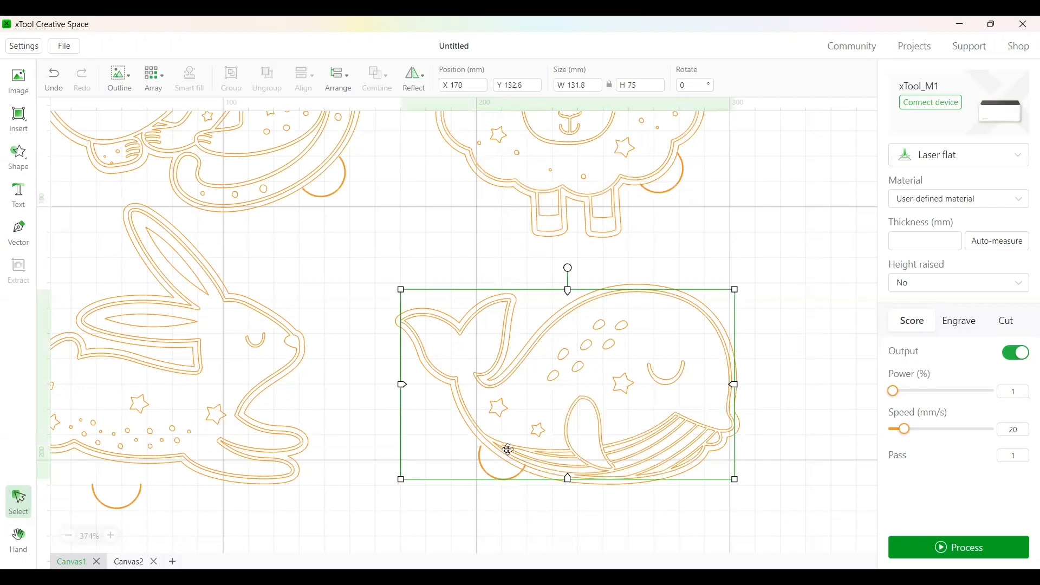
{"action": "left_click", "coordinate": [496, 484]}
{"action": "left_click", "coordinate": [496, 476]}
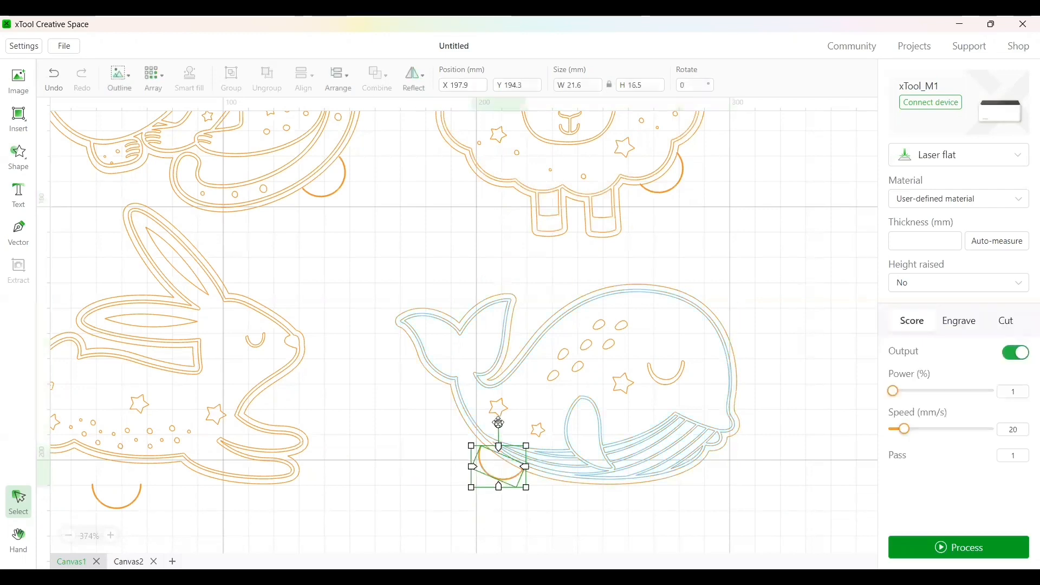
{"action": "left_click_drag", "start_coordinate": [496, 421], "coordinate": [503, 424]}
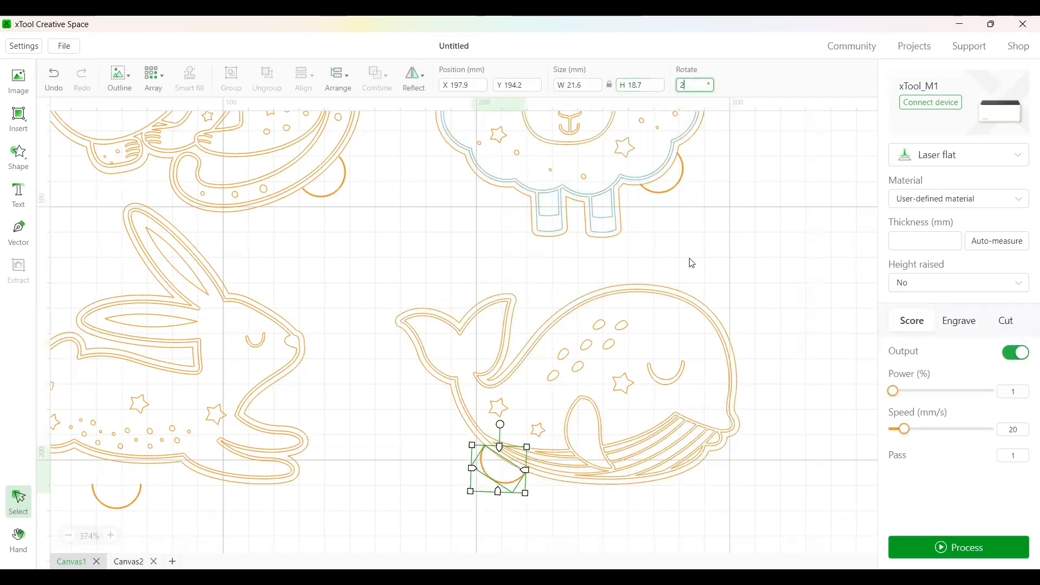
{"action": "left_click", "coordinate": [608, 523]}
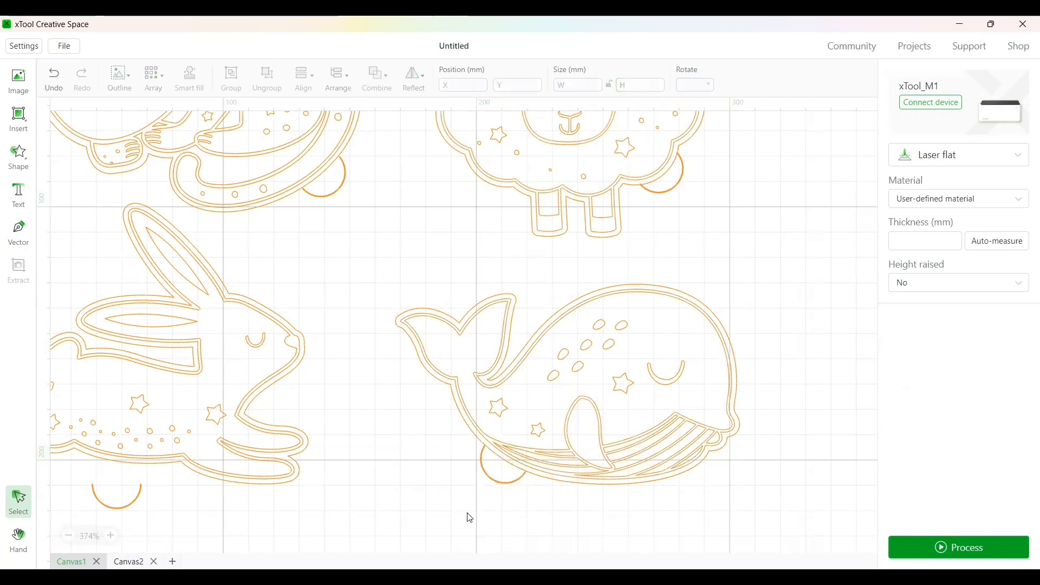
- Tilt the arc below the rabbit and move it onto the outer outline of the belly, at about X 42.5, Y 196.3 mm
{"action": "left_click", "coordinate": [112, 511]}
{"action": "mouse_move", "coordinate": [116, 464]}
{"action": "left_mouse_down"}
{"action": "mouse_move", "coordinate": [111, 448]}
{"action": "mouse_move", "coordinate": [132, 476]}
{"action": "mouse_move", "coordinate": [117, 464]}
{"action": "mouse_move", "coordinate": [103, 473]}
{"action": "left_mouse_up"}
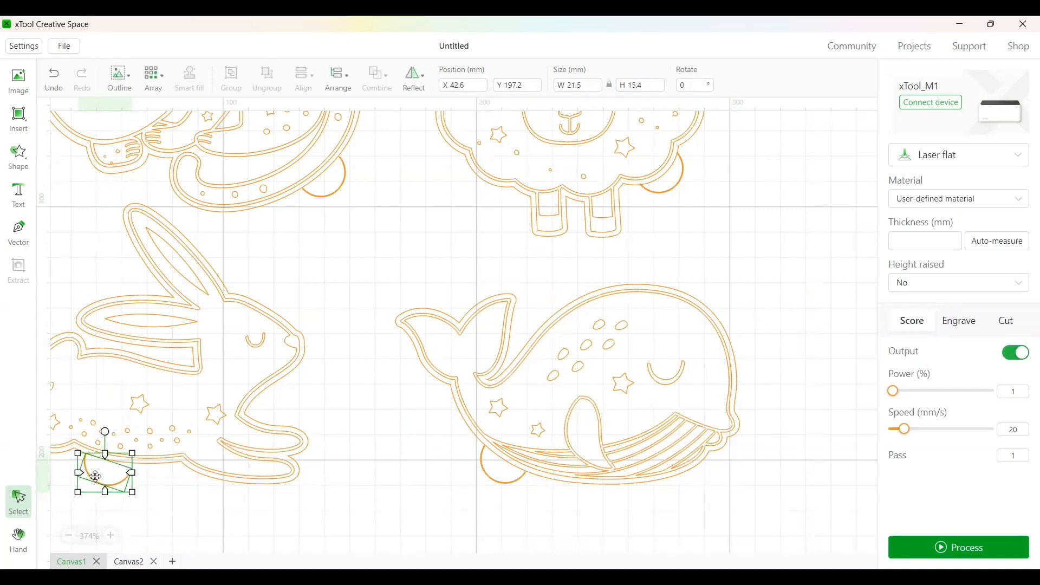
{"action": "left_click_drag", "start_coordinate": [104, 432], "coordinate": [101, 439]}
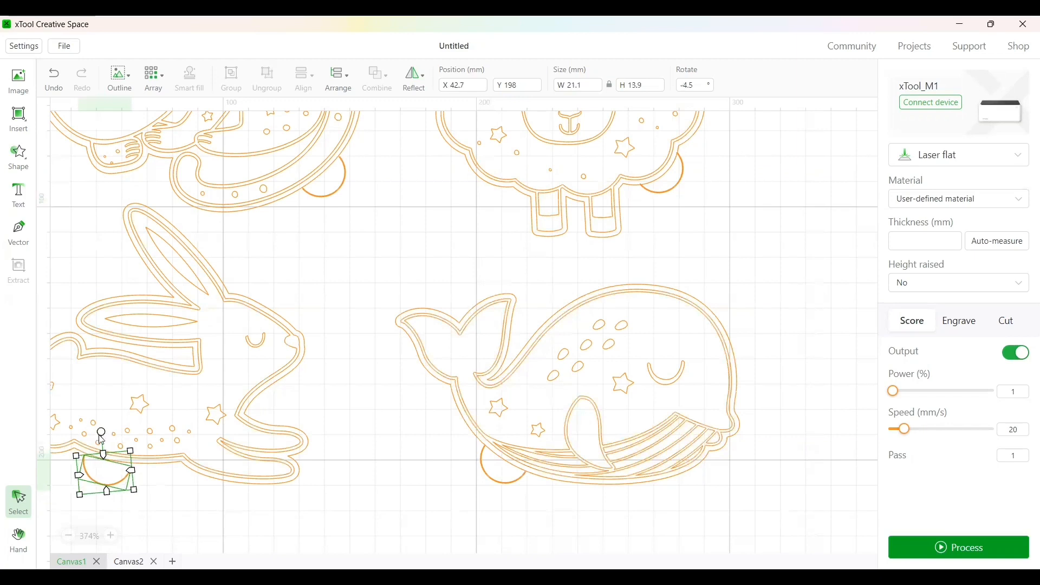
{"action": "left_click", "coordinate": [107, 492]}
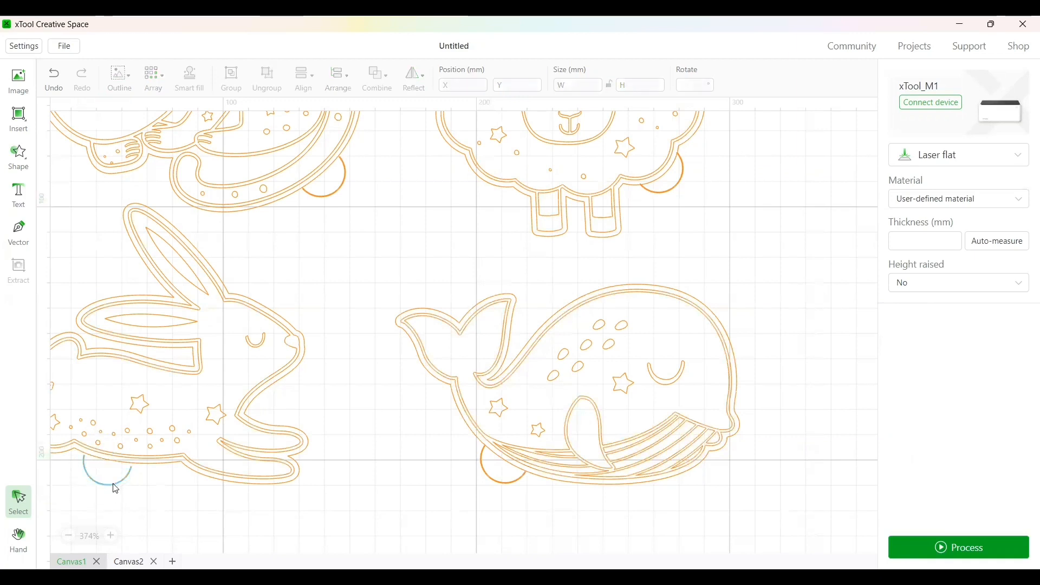
{"action": "left_click", "coordinate": [114, 484]}
{"action": "left_click", "coordinate": [150, 515]}
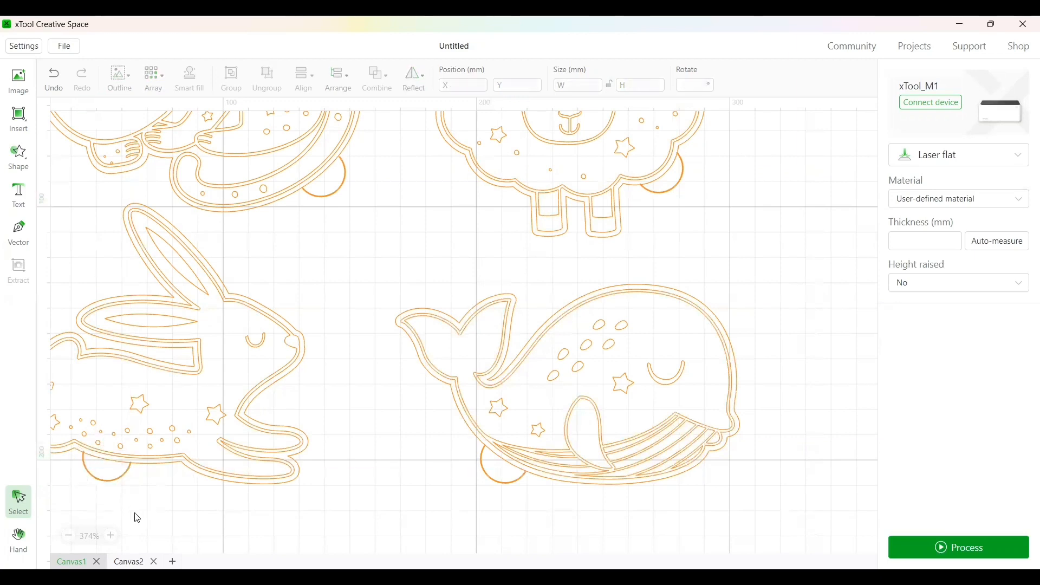
- Fine-tune the rotation of the rabbit's arc by about -2.4° and deselect it
{"action": "left_click", "coordinate": [98, 483]}
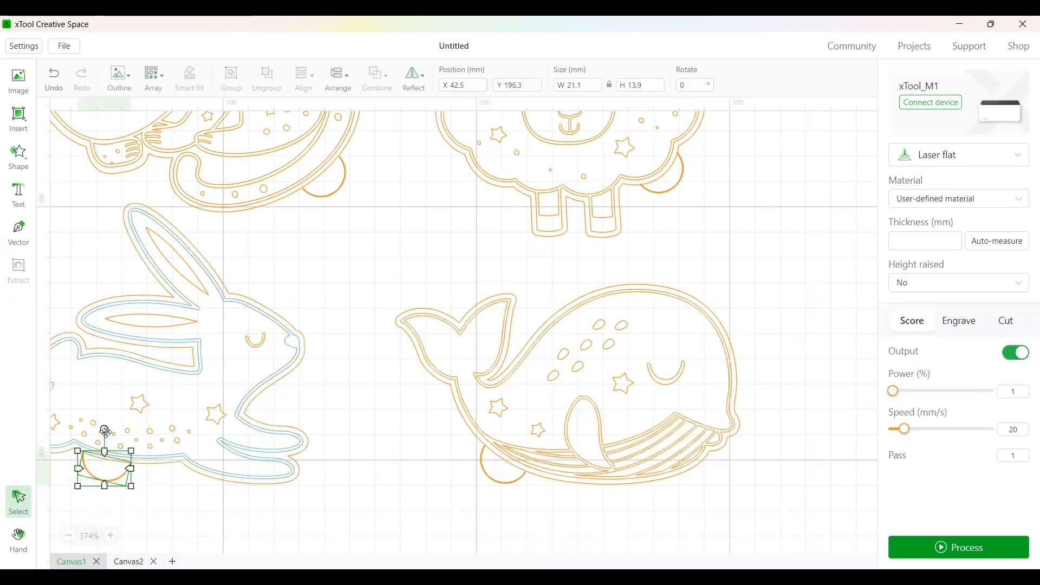
{"action": "left_click_drag", "start_coordinate": [104, 430], "coordinate": [103, 429]}
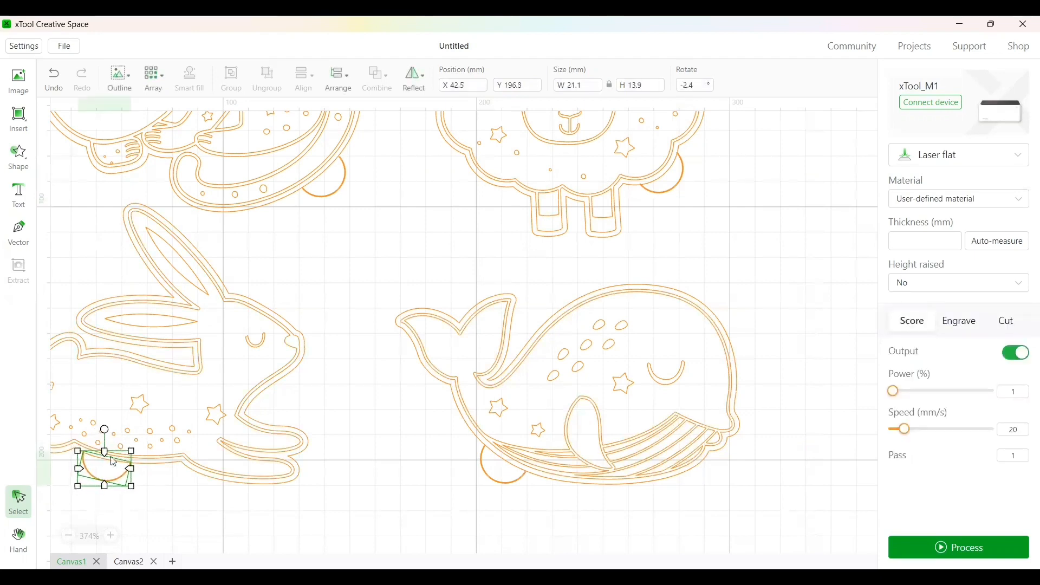
{"action": "left_click", "coordinate": [152, 507]}
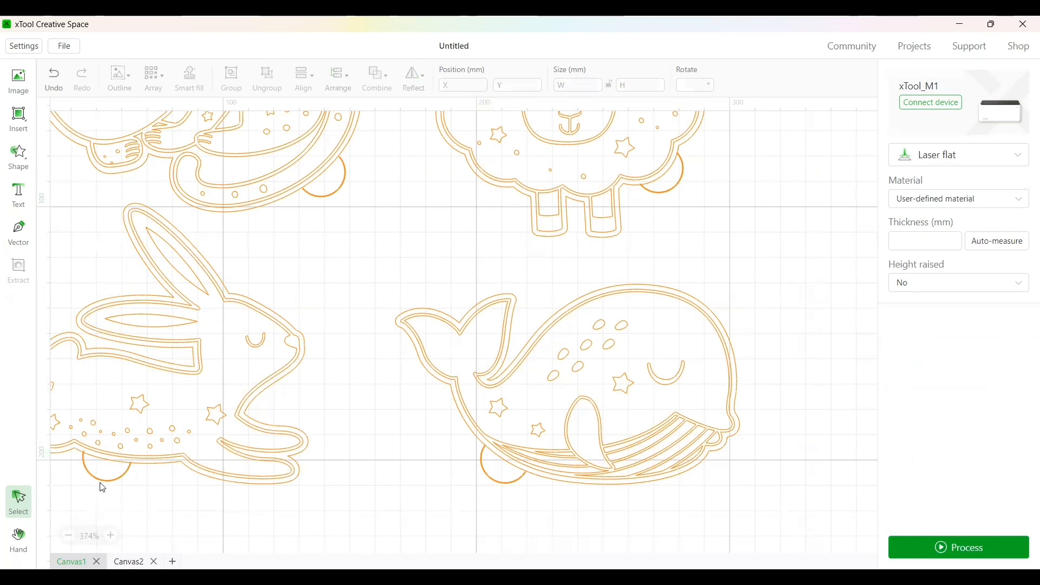
- Select all four animals with their arcs, set the material thickness to 2.8 mm and the height raising to Triangular prism
{"action": "left_click", "coordinate": [68, 536]}
{"action": "left_click", "coordinate": [69, 536]}
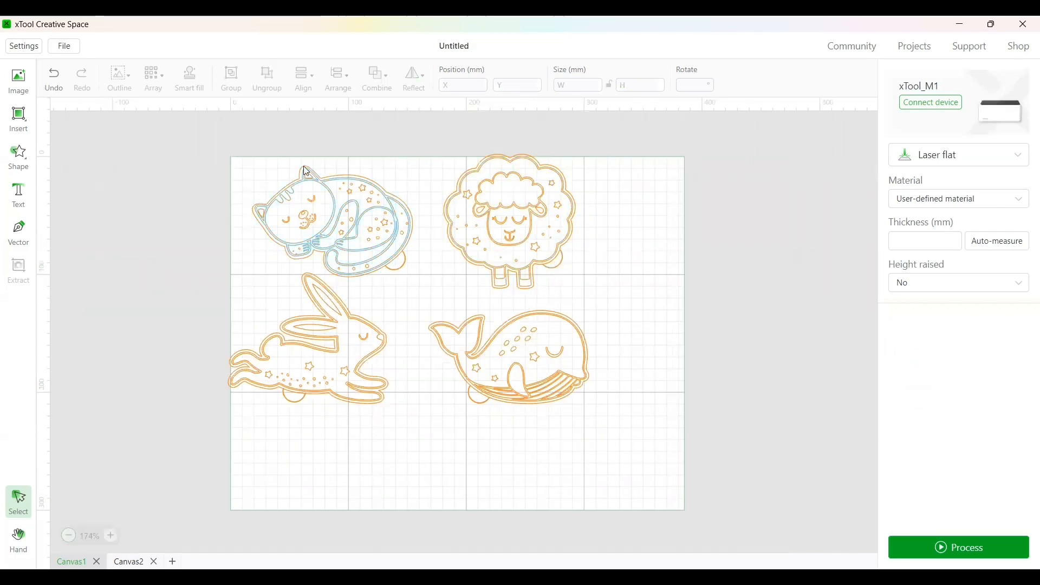
{"action": "left_click_drag", "start_coordinate": [207, 136], "coordinate": [665, 460]}
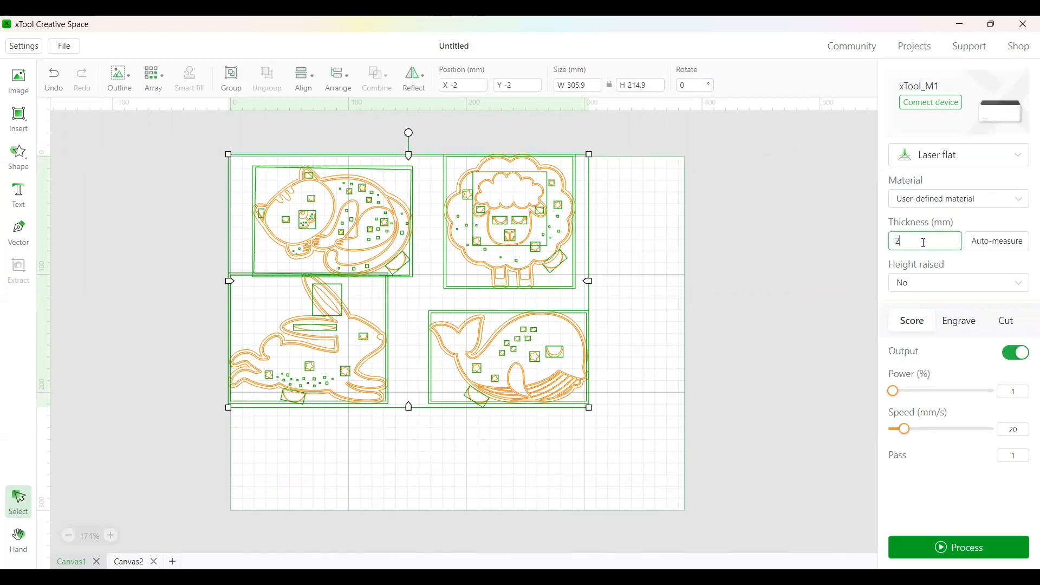
{"action": "type", "text": ".8"}
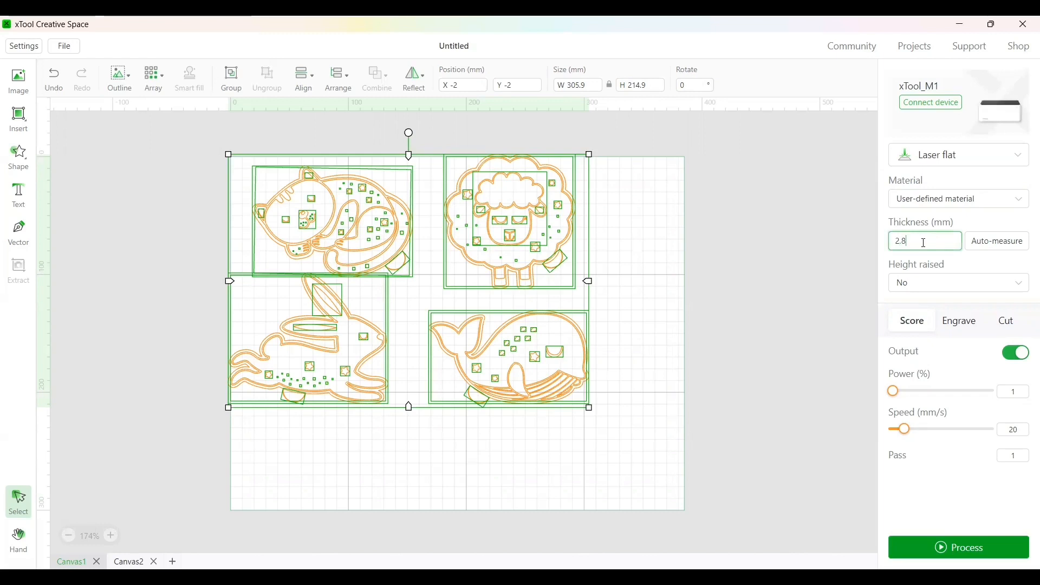
{"action": "left_click", "coordinate": [928, 287]}
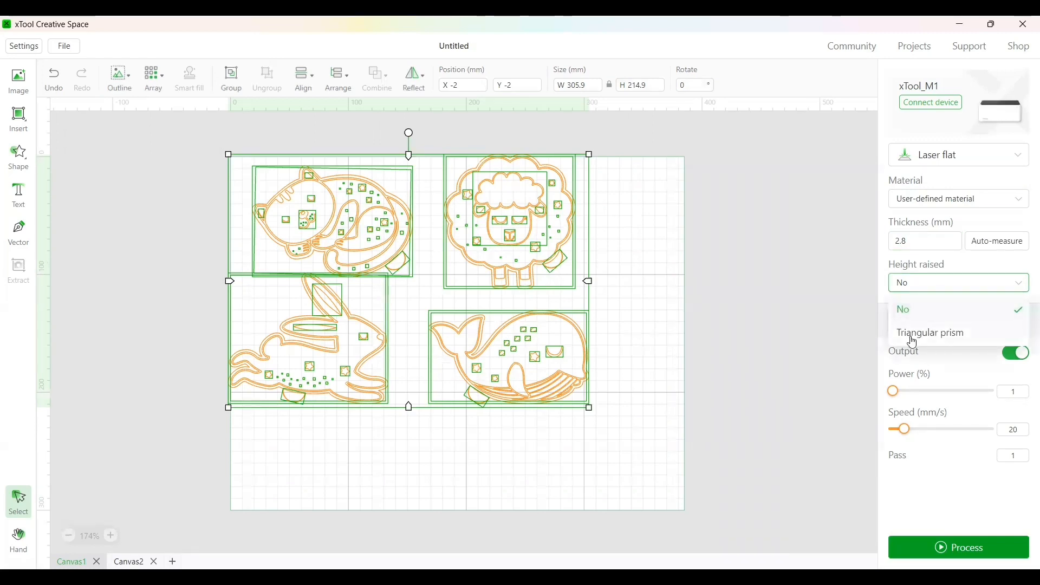
{"action": "left_click", "coordinate": [909, 331]}
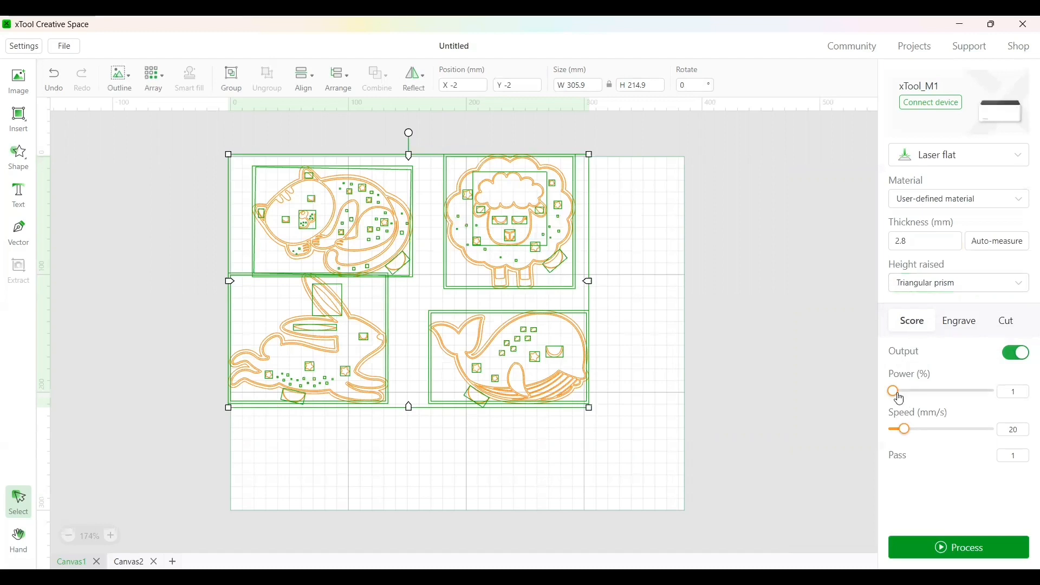
- Set the scoring of all the artwork to power 88%, speed 89 mm/s and 2 passes, and deselect it
{"action": "left_click_drag", "start_coordinate": [895, 393], "coordinate": [978, 393]}
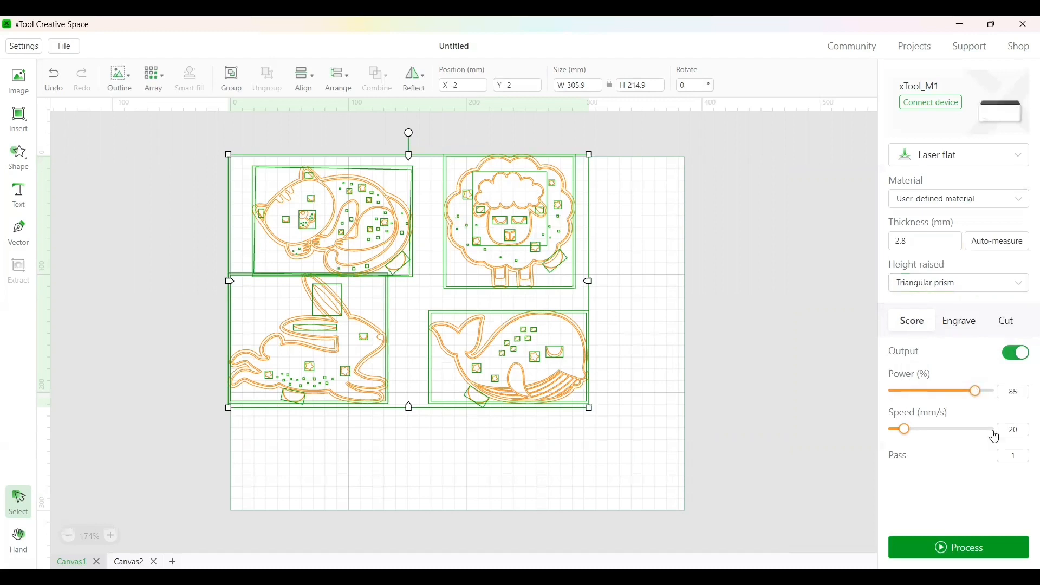
{"action": "double_click", "coordinate": [1021, 389]}
{"action": "type", "text": "88"}
{"action": "left_click_drag", "start_coordinate": [905, 429], "coordinate": [950, 437]}
{"action": "double_click", "coordinate": [1014, 456]}
{"action": "type", "text": "2"}
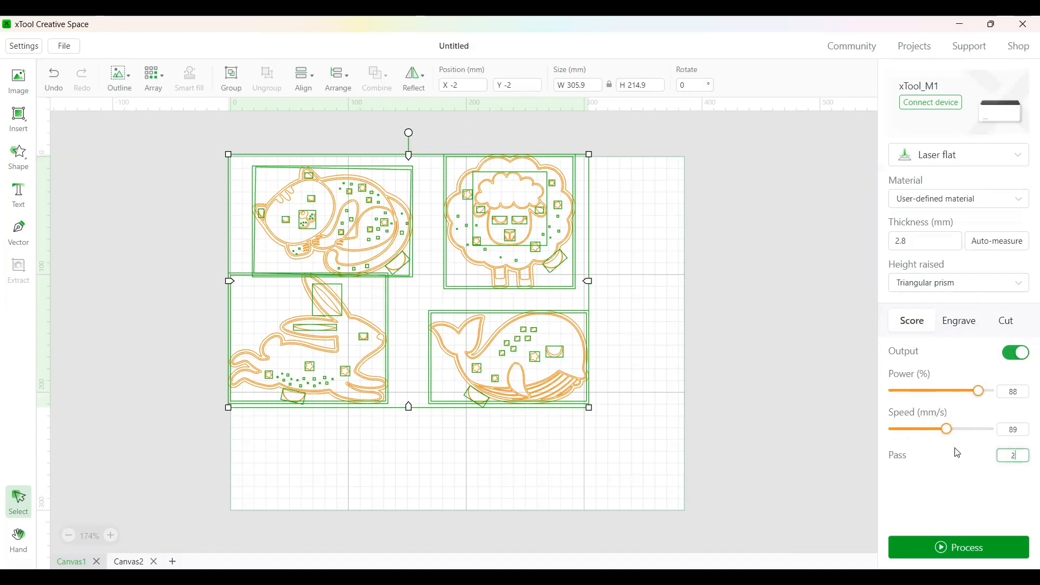
{"action": "left_click", "coordinate": [760, 442]}
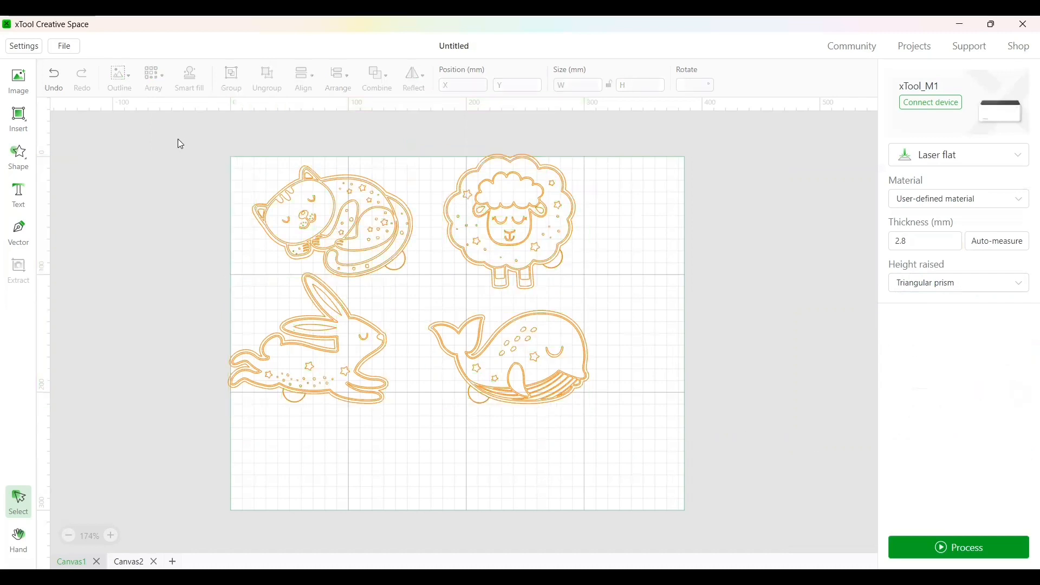
- Try moving all the artwork to about X 28.8, Y 1.2 mm, and undo the move
{"action": "left_click_drag", "start_coordinate": [177, 138], "coordinate": [614, 422]}
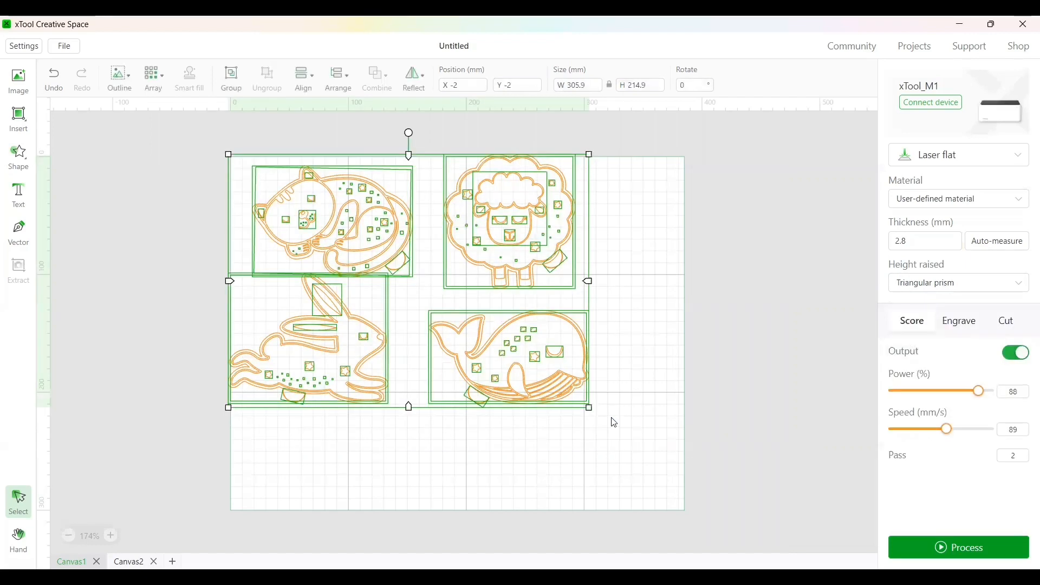
{"action": "left_click_drag", "start_coordinate": [550, 337], "coordinate": [587, 340]}
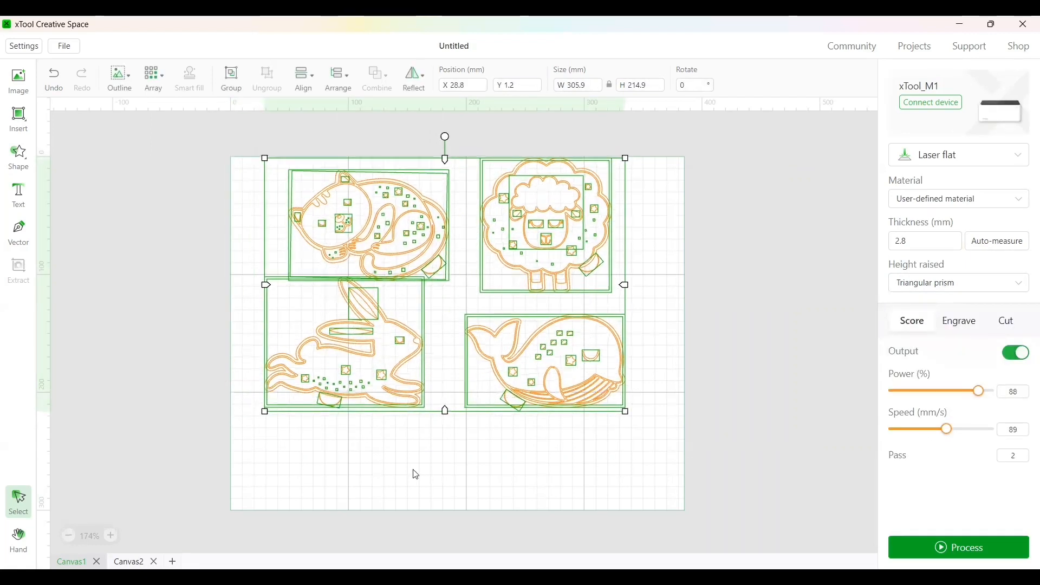
{"action": "key", "text": "ctrl+z"}
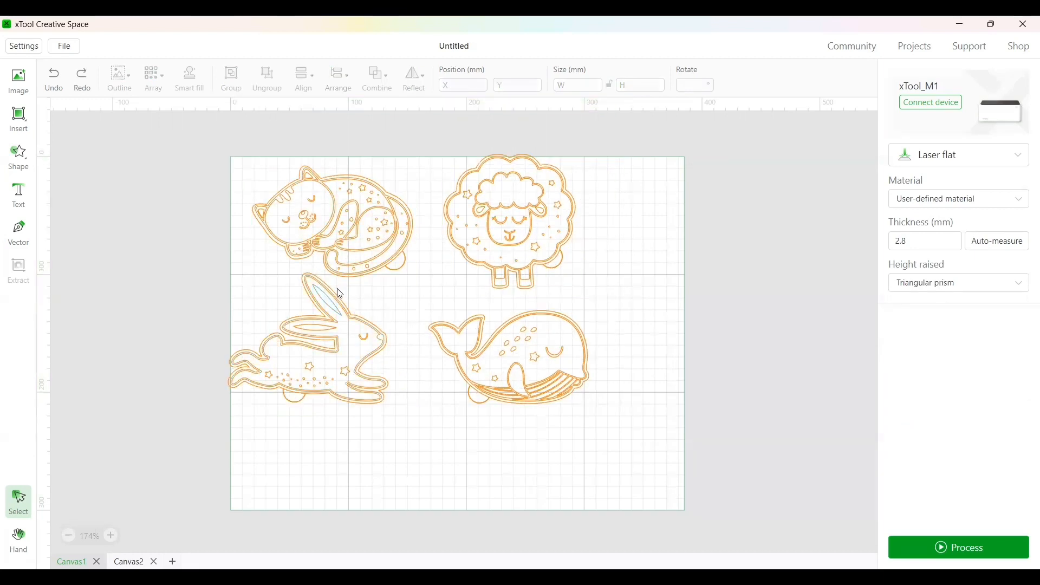
- Group the rabbit's outer outline with the arc under its belly
{"action": "left_click", "coordinate": [301, 406]}
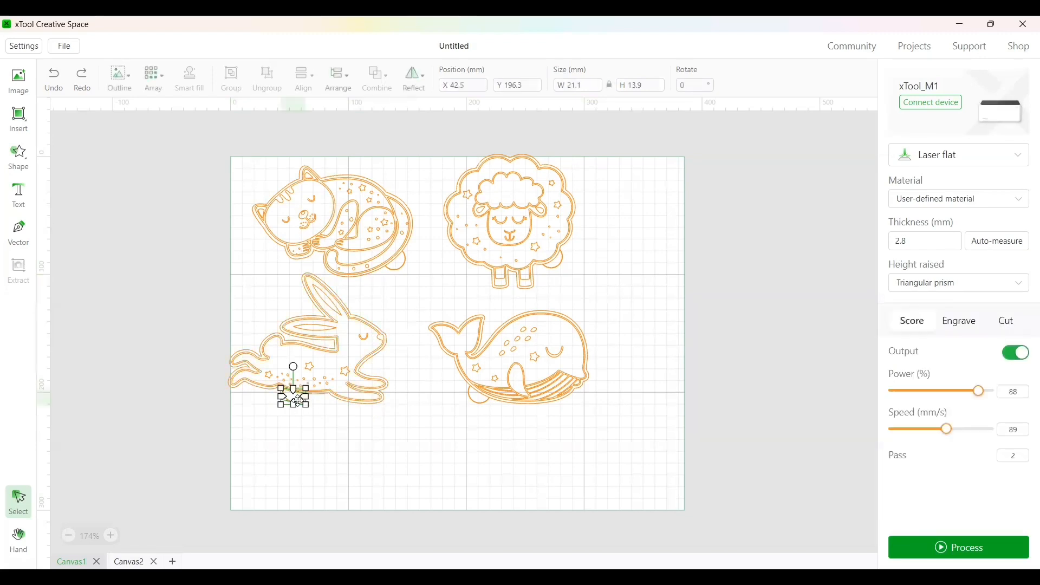
{"action": "left_click", "coordinate": [358, 403]}
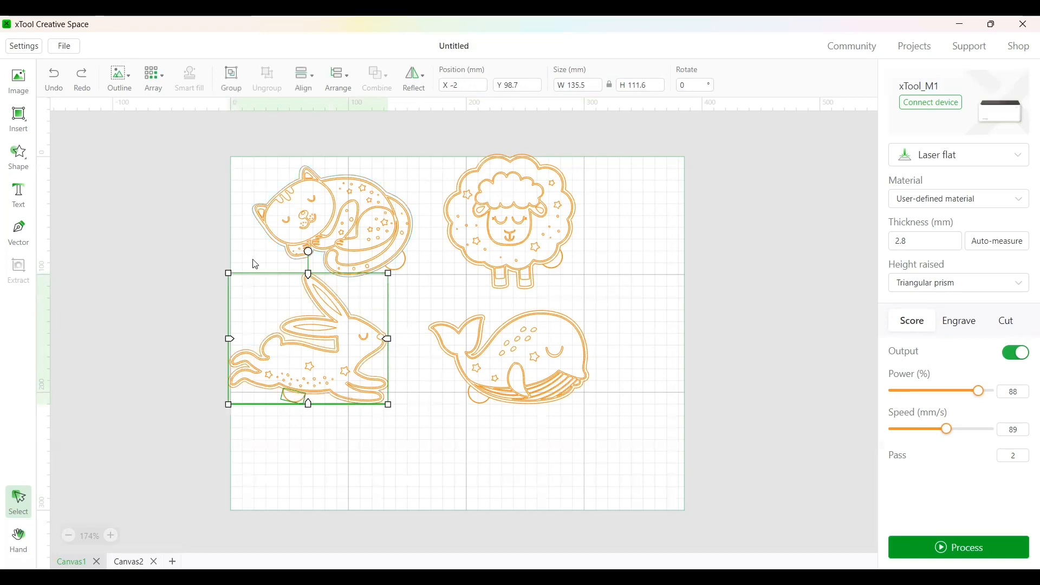
{"action": "right_click", "coordinate": [290, 399]}
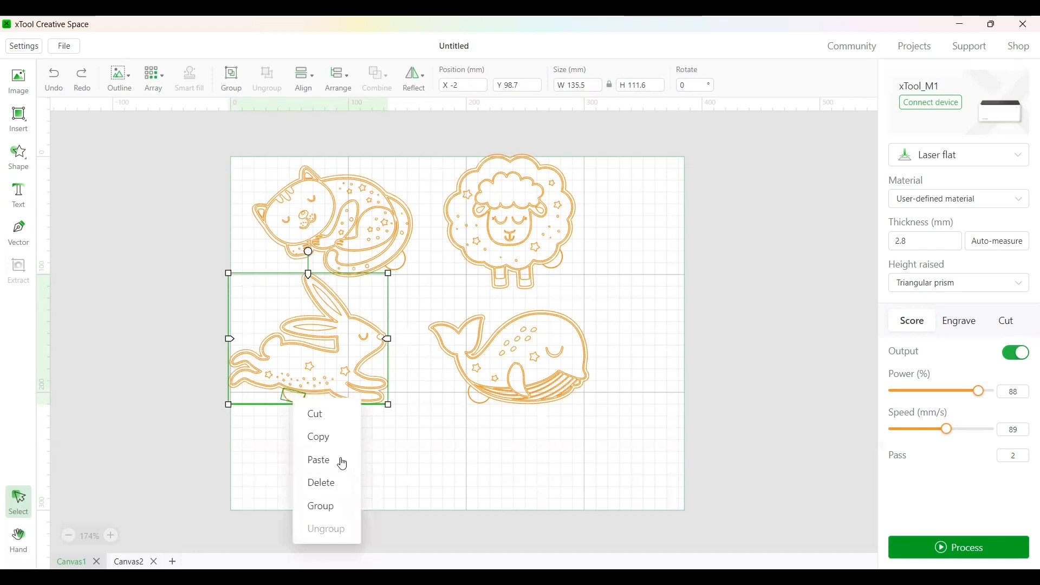
{"action": "left_click", "coordinate": [327, 506]}
{"action": "left_click", "coordinate": [310, 410]}
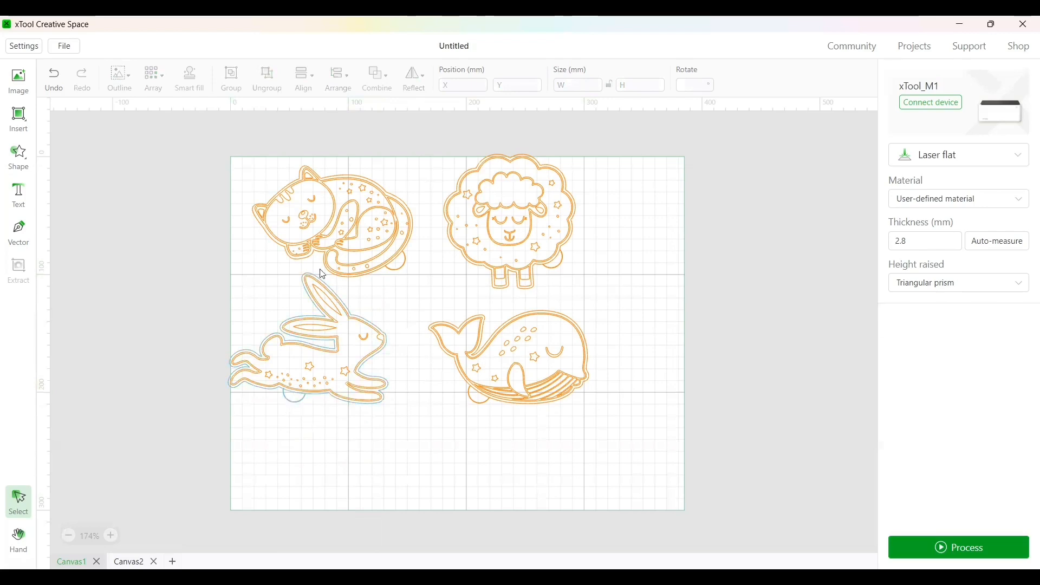
{"action": "left_click", "coordinate": [360, 273]}
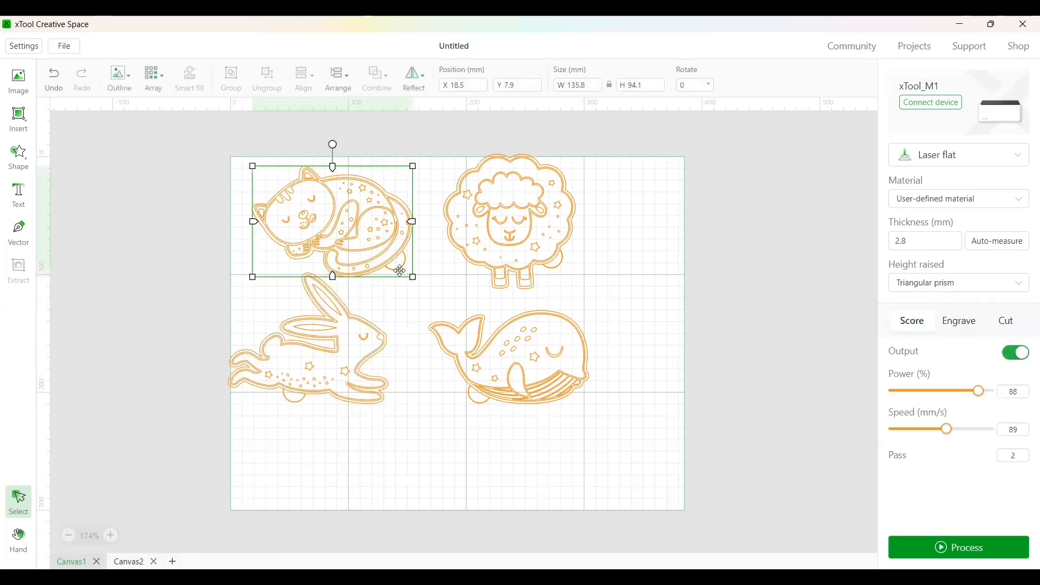
{"action": "left_click", "coordinate": [428, 273]}
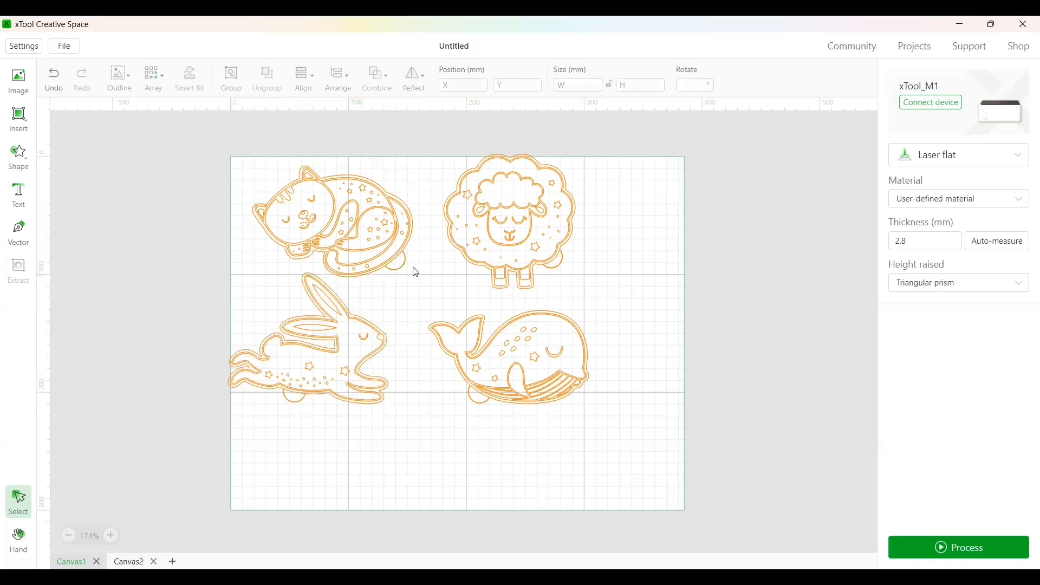
{"action": "left_click", "coordinate": [369, 281]}
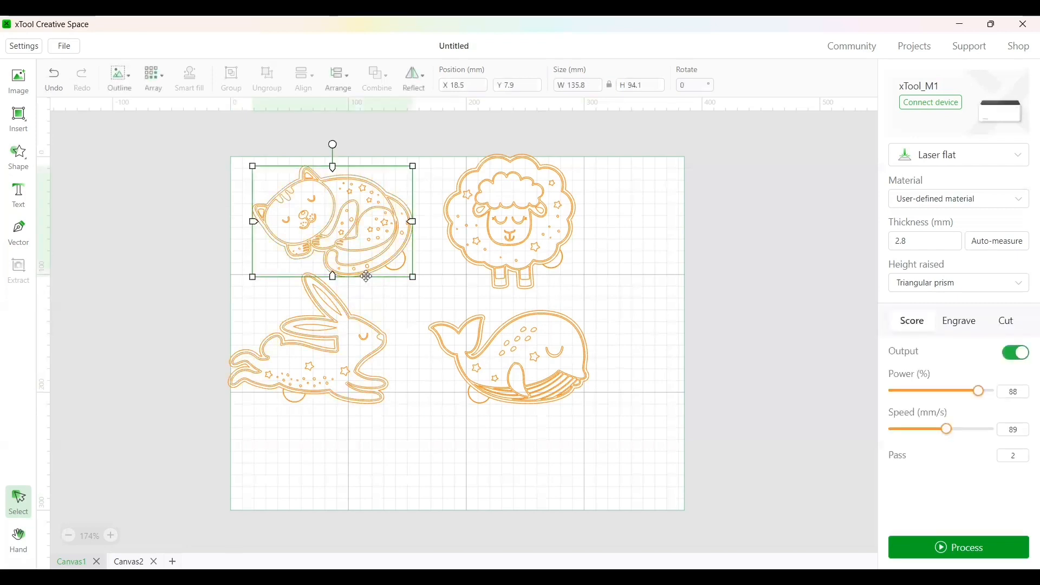
{"action": "left_click", "coordinate": [405, 268], "text": "shift"}
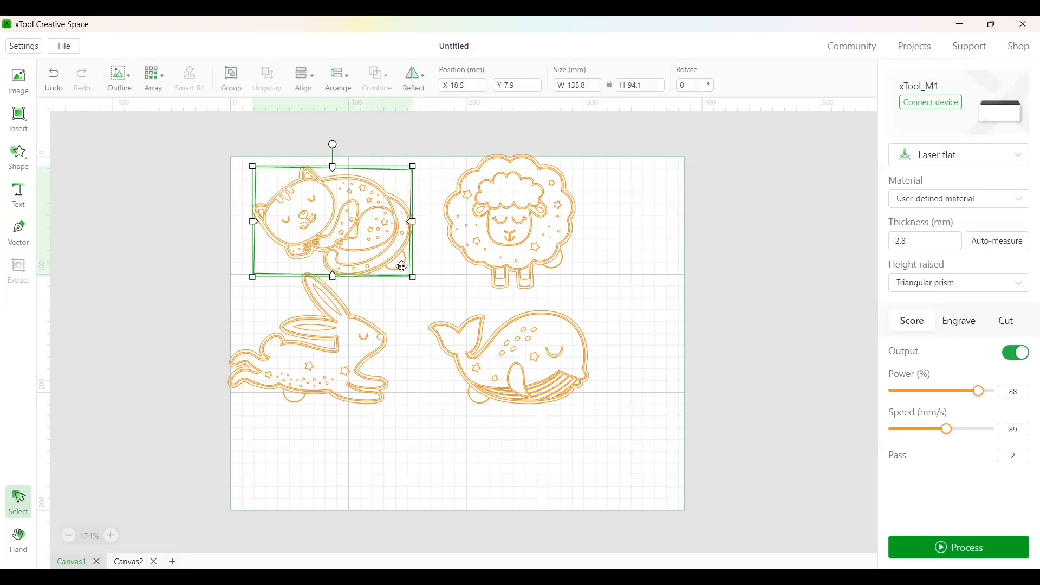
{"action": "left_click", "coordinate": [443, 279]}
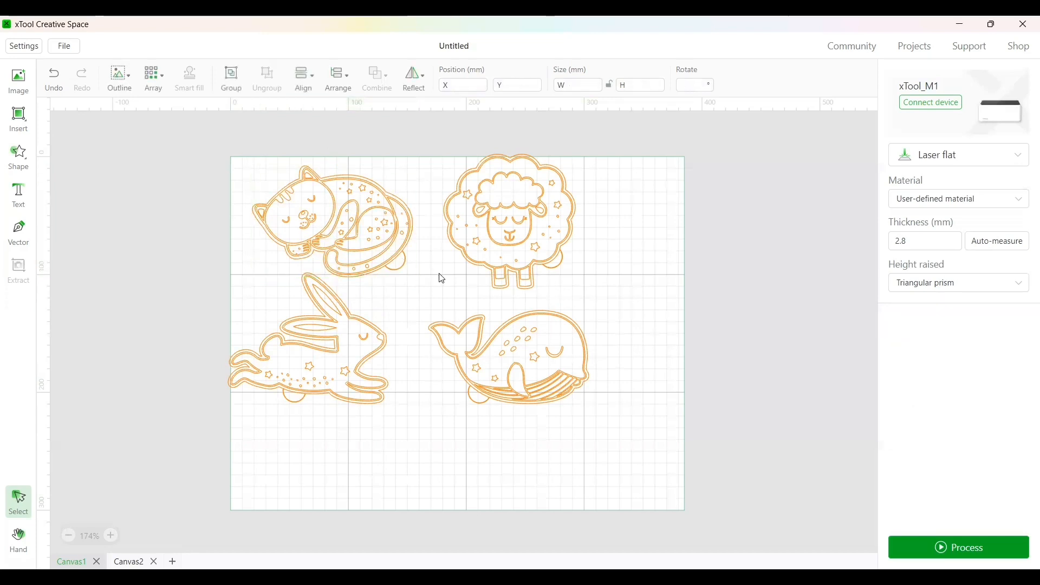
- Group the cat's outer outline with the arc beneath its tail
{"action": "left_click", "coordinate": [402, 266]}
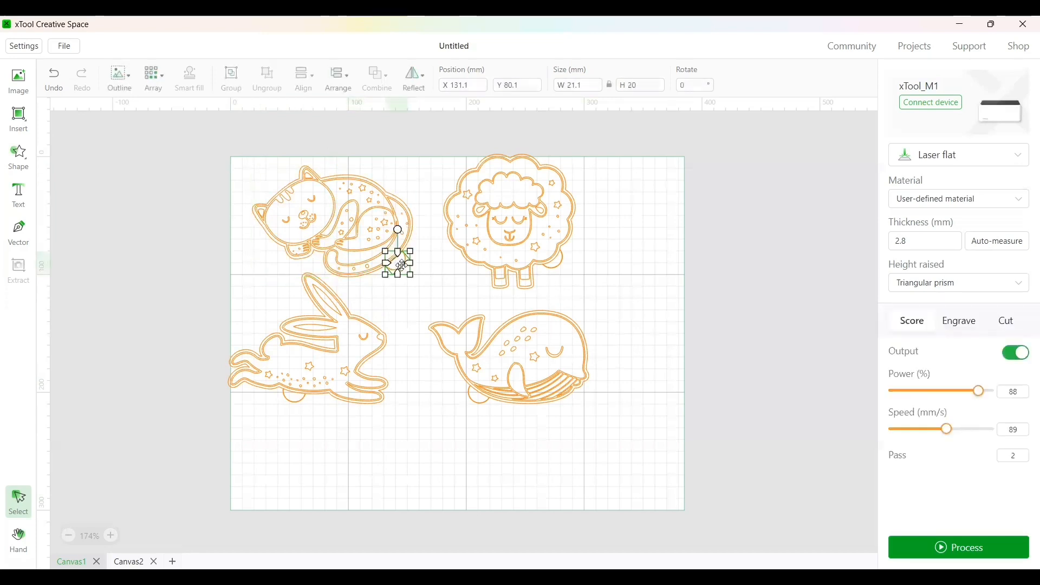
{"action": "left_click", "coordinate": [369, 278]}
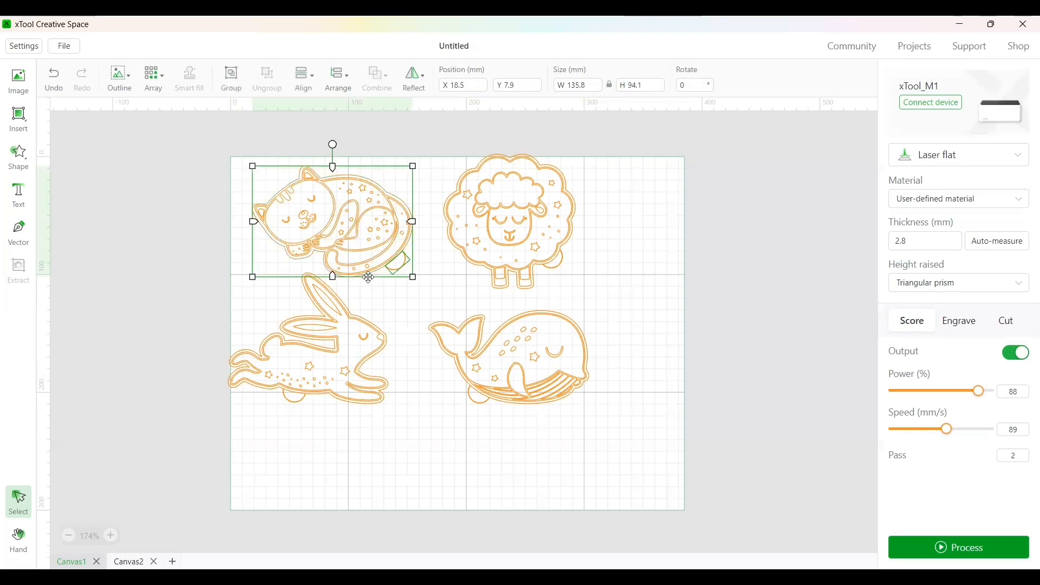
{"action": "right_click", "coordinate": [370, 270]}
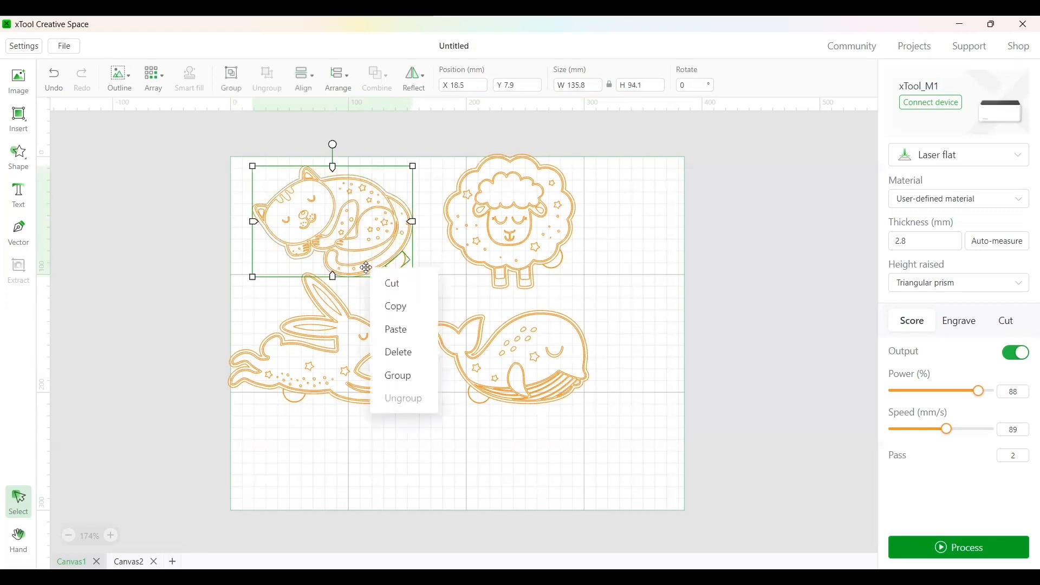
{"action": "left_click", "coordinate": [404, 382]}
- Group the sheep's outer outline with the arc beside its legs
{"action": "left_click", "coordinate": [567, 266]}
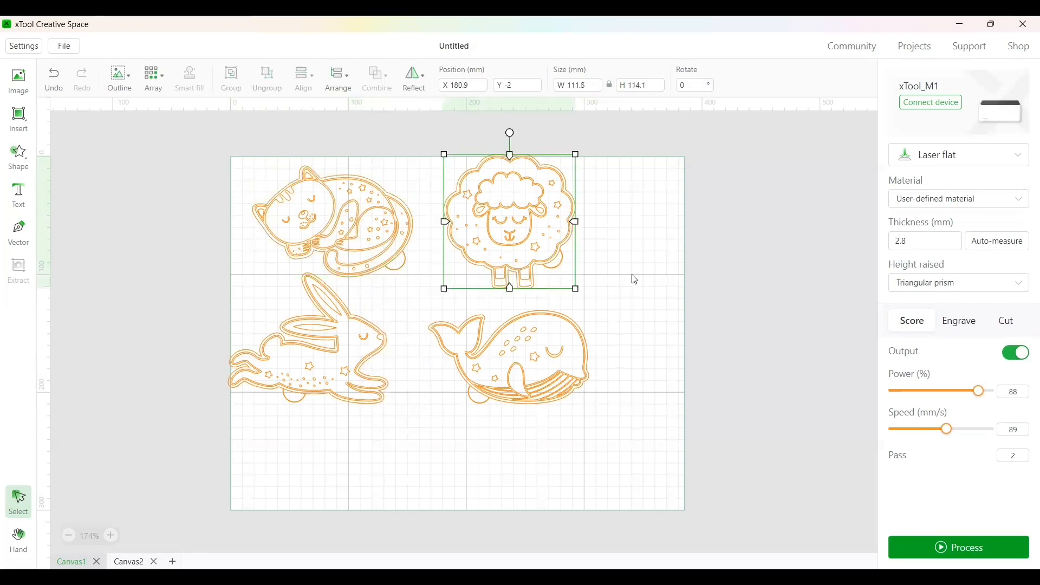
{"action": "left_click", "coordinate": [599, 268]}
{"action": "left_click", "coordinate": [559, 265]}
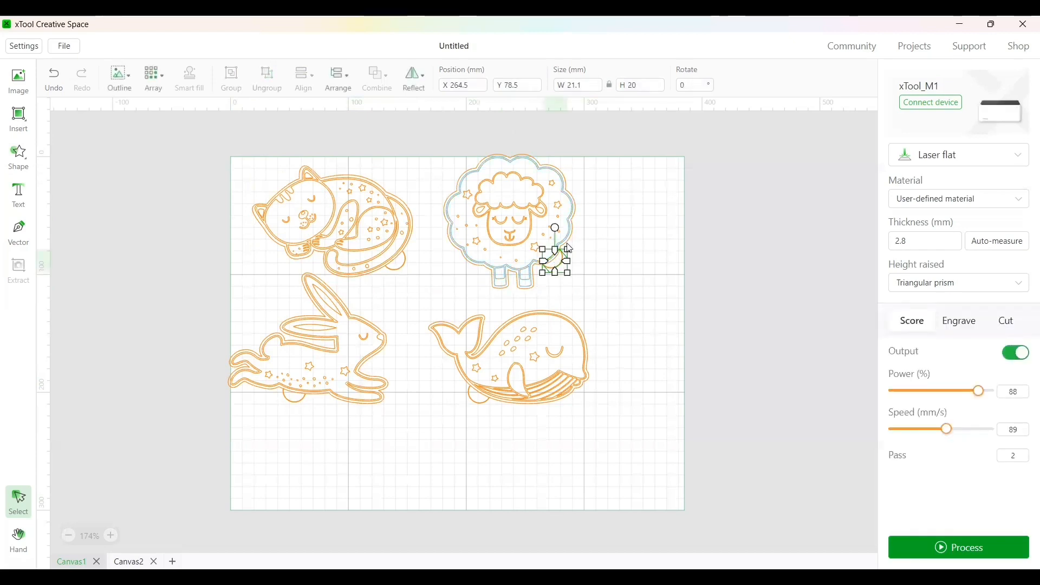
{"action": "right_click", "coordinate": [530, 292]}
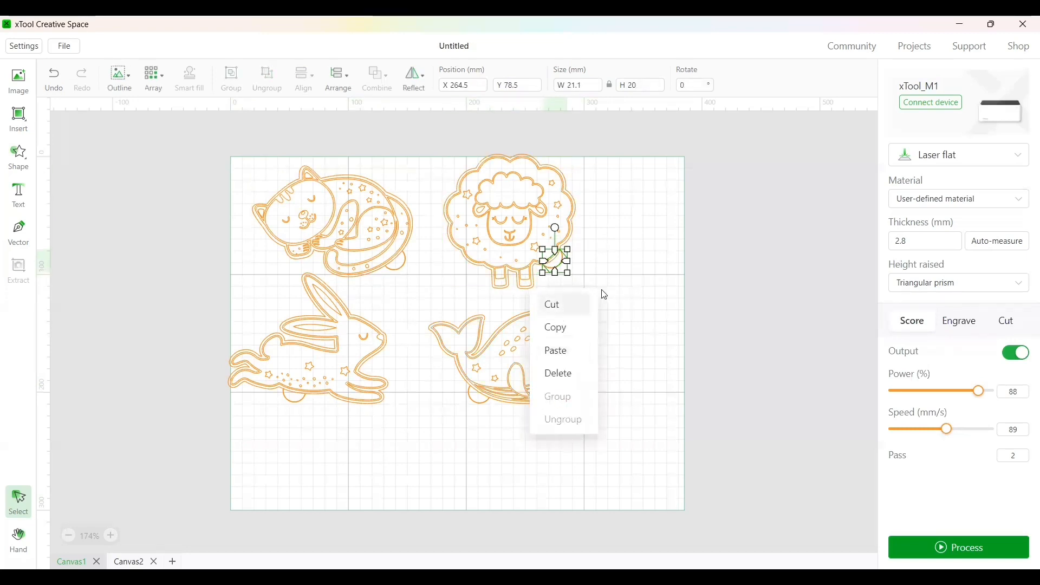
{"action": "left_click", "coordinate": [523, 289], "text": "shift"}
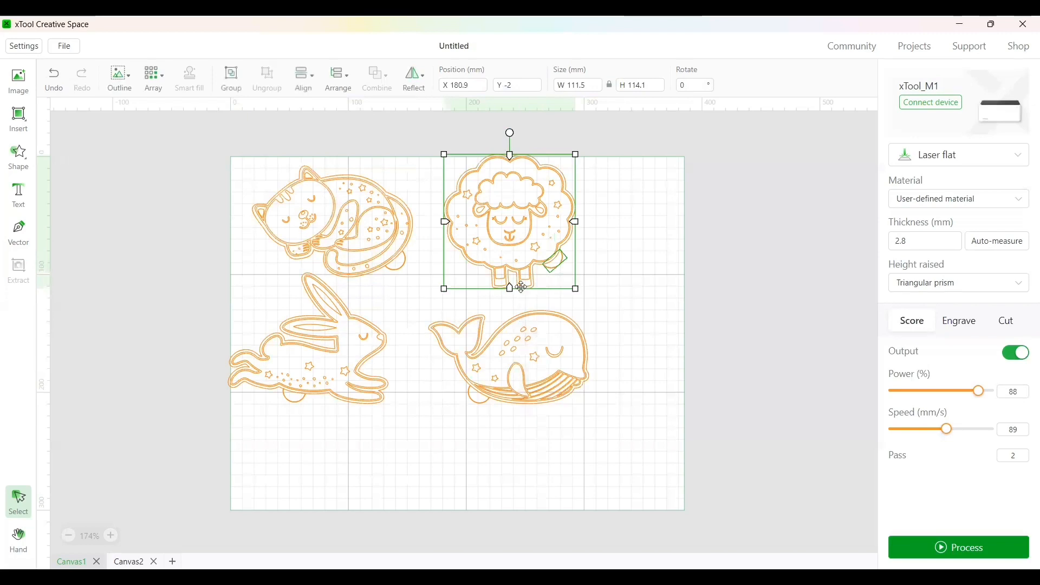
{"action": "right_click", "coordinate": [561, 276]}
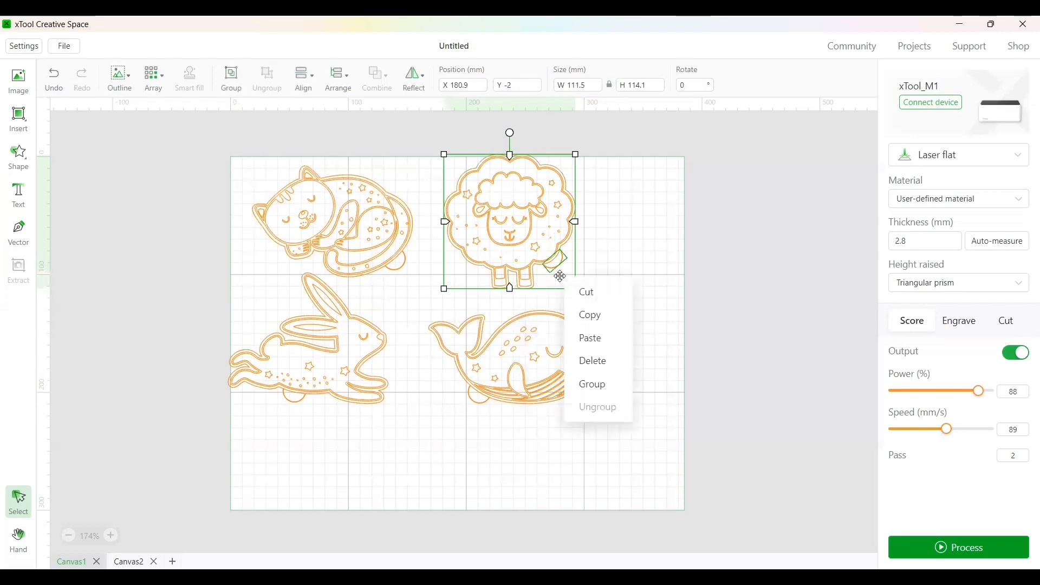
{"action": "left_click", "coordinate": [596, 384]}
{"action": "left_click", "coordinate": [596, 396]}
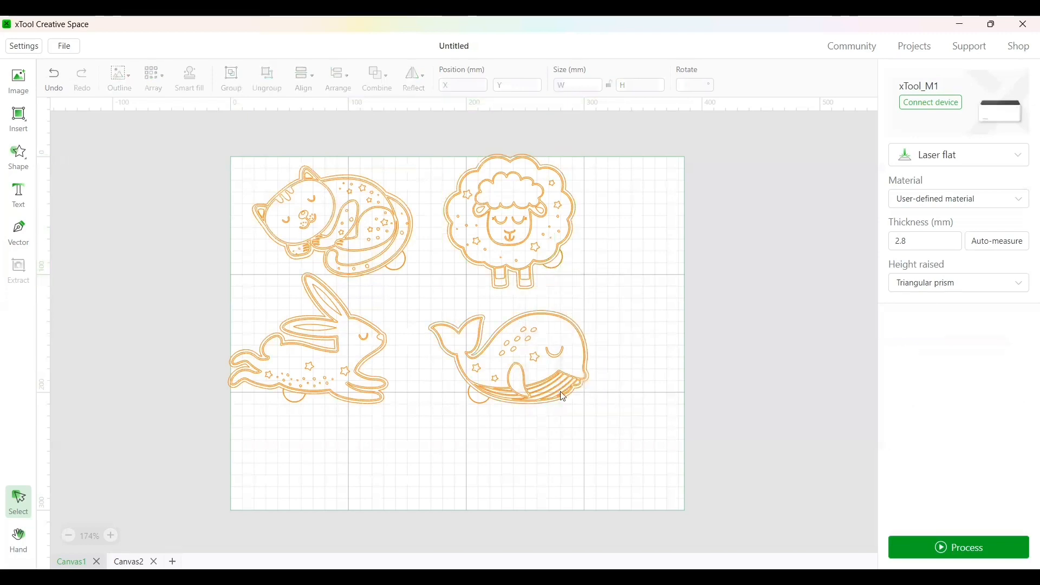
- Group the whale's outer outline with the arc under its belly
{"action": "left_click", "coordinate": [481, 404]}
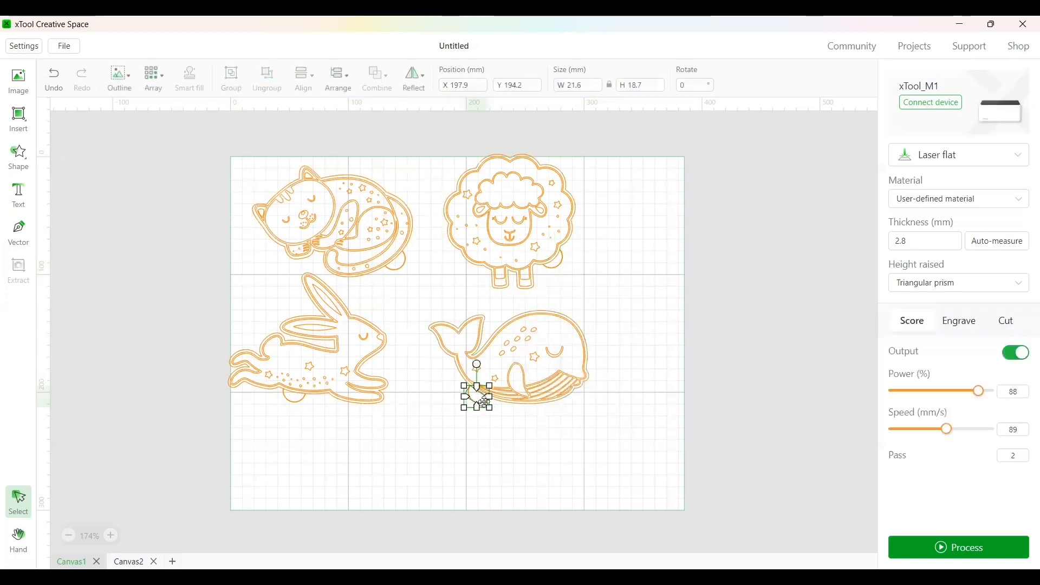
{"action": "left_click", "coordinate": [523, 408], "text": "shift"}
{"action": "right_click", "coordinate": [524, 408]}
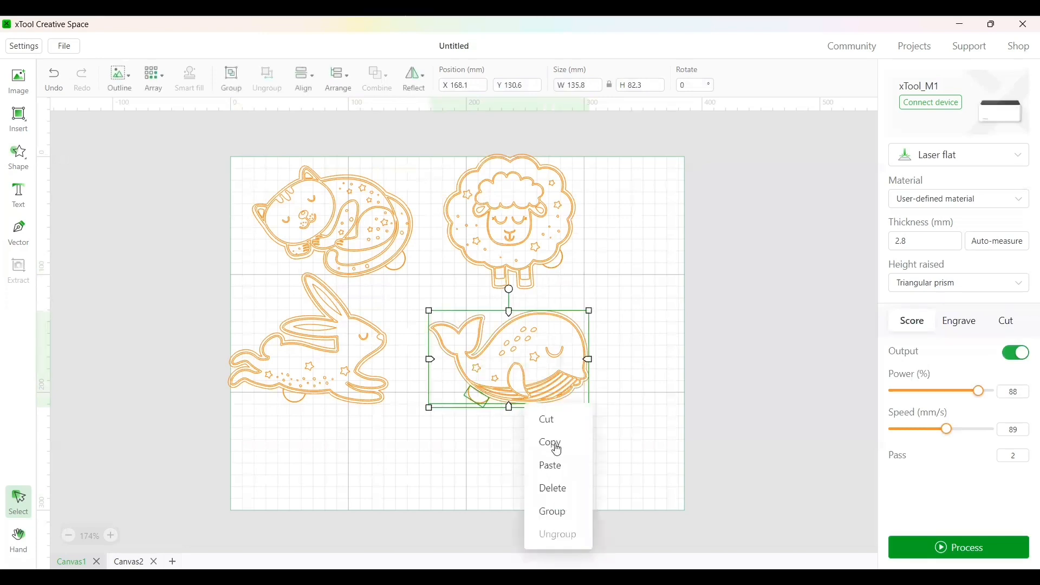
{"action": "left_click", "coordinate": [553, 511]}
{"action": "left_click", "coordinate": [542, 379]}
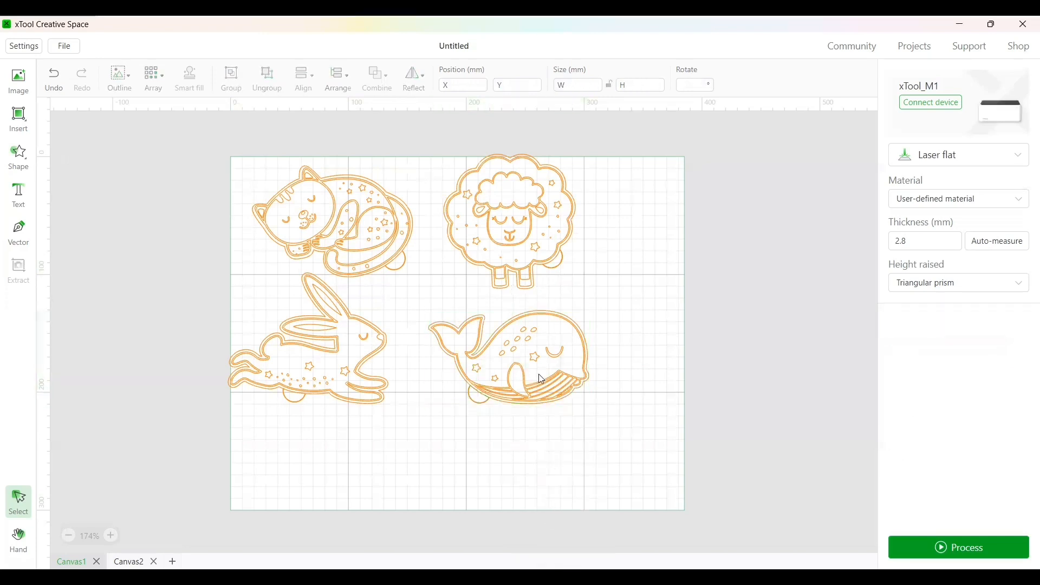
- Set the four grouped outlines with their arcs to cut at power 100% and speed 5 mm/s, and deselect them
{"action": "left_click", "coordinate": [551, 264]}
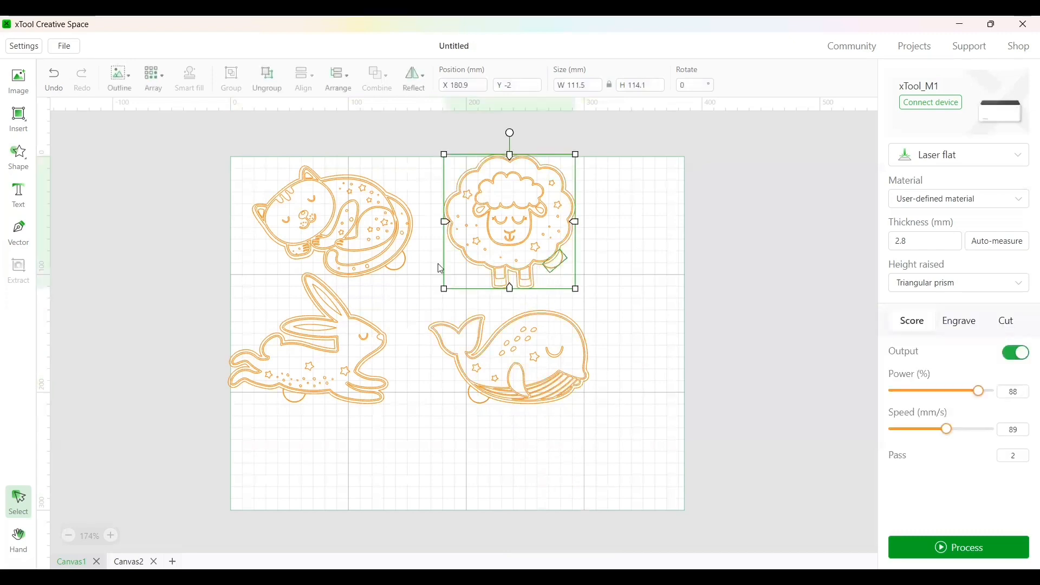
{"action": "left_click", "coordinate": [404, 271], "text": "shift"}
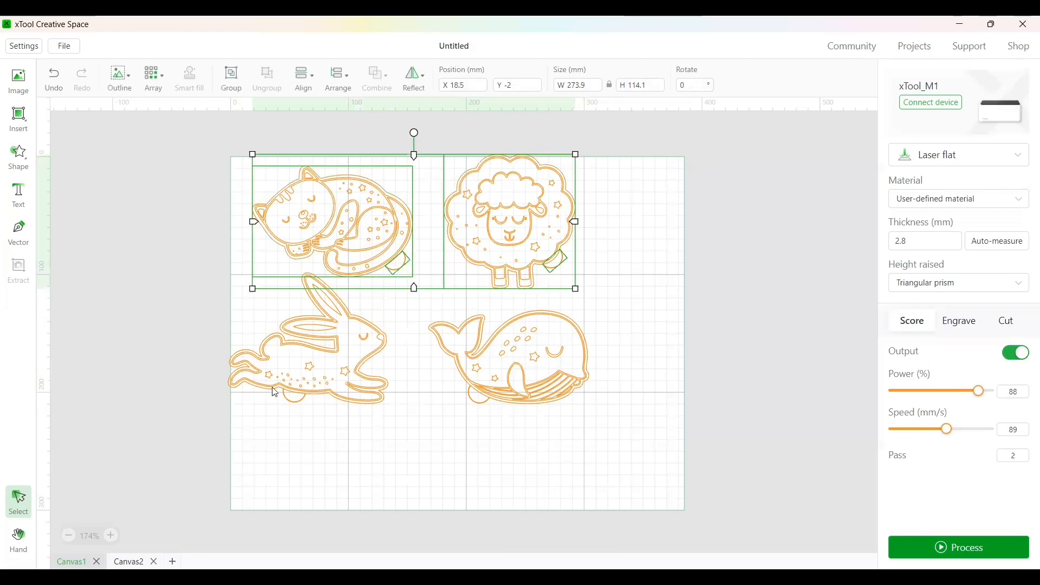
{"action": "left_click", "coordinate": [289, 396], "text": "shift"}
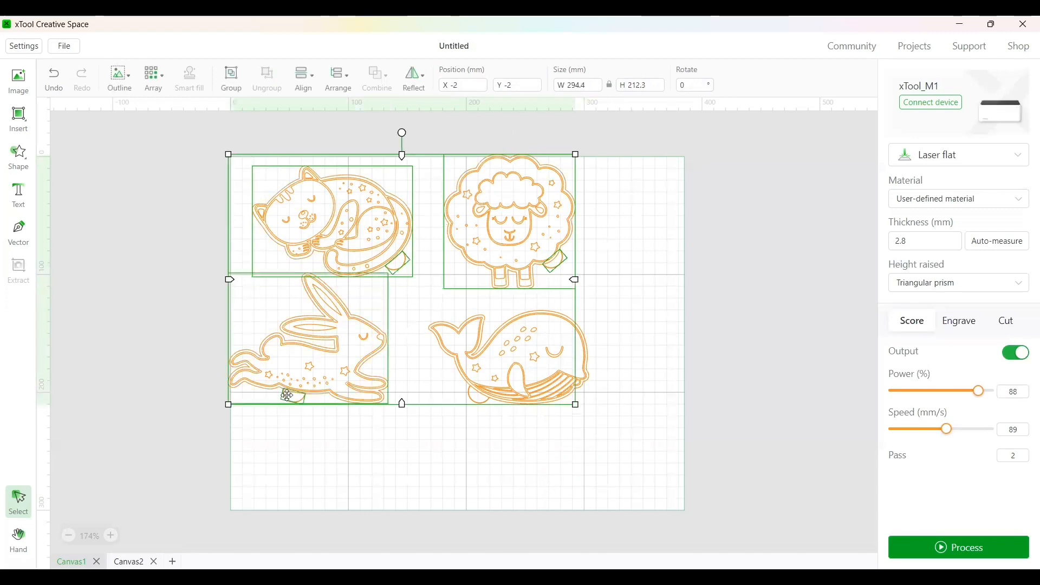
{"action": "left_click", "coordinate": [474, 402], "text": "shift"}
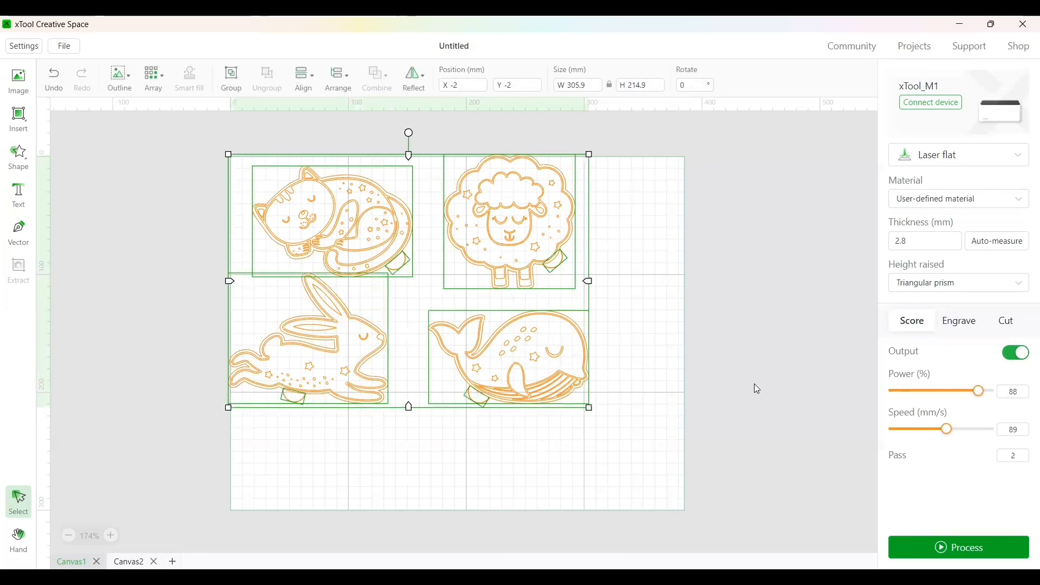
{"action": "left_click", "coordinate": [1006, 323]}
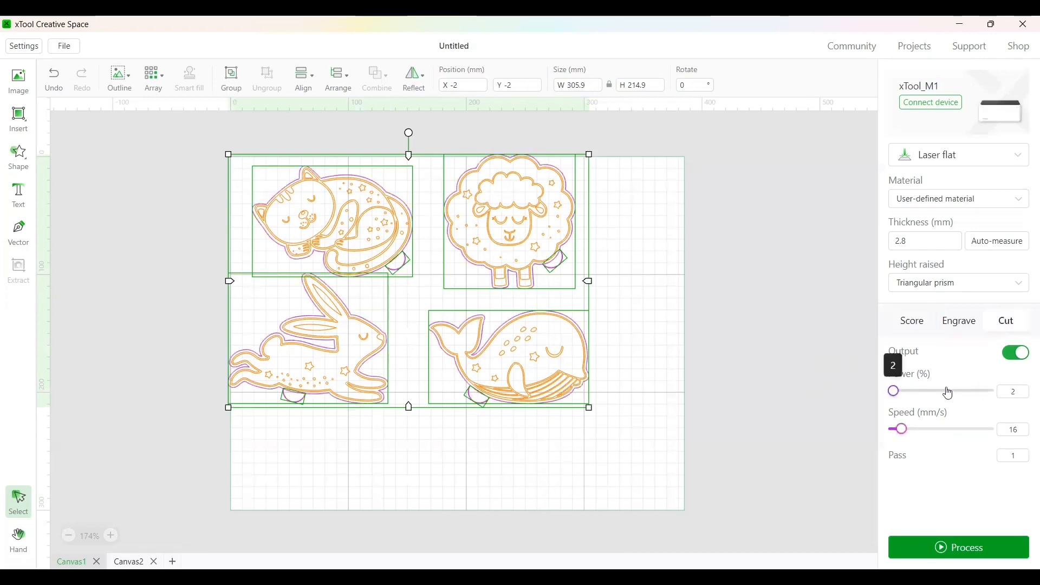
{"action": "left_click_drag", "start_coordinate": [949, 394], "coordinate": [1000, 391]}
{"action": "left_click", "coordinate": [1014, 429]}
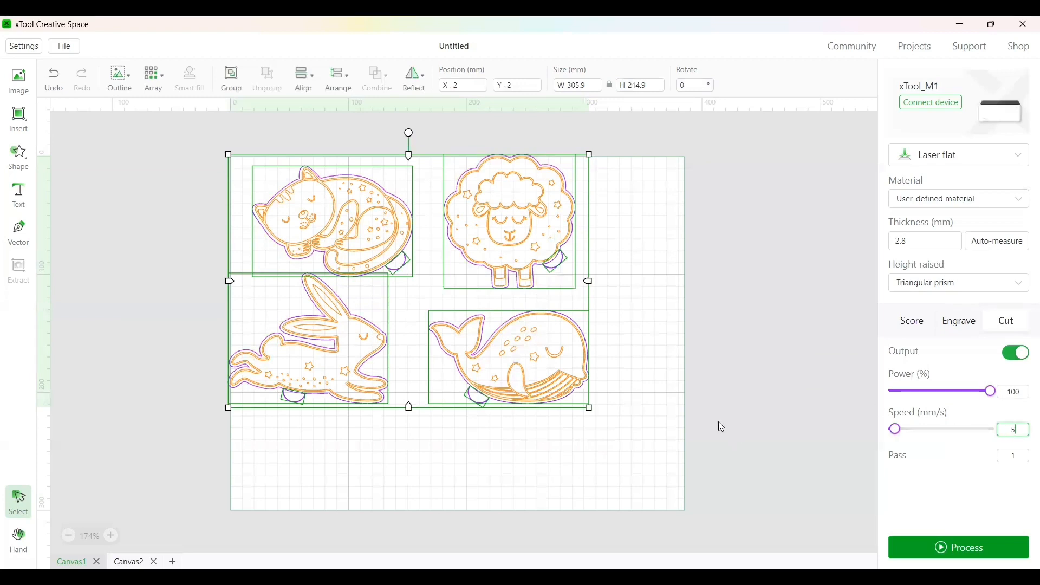
{"action": "key", "text": "Return"}
{"action": "left_click", "coordinate": [638, 298]}
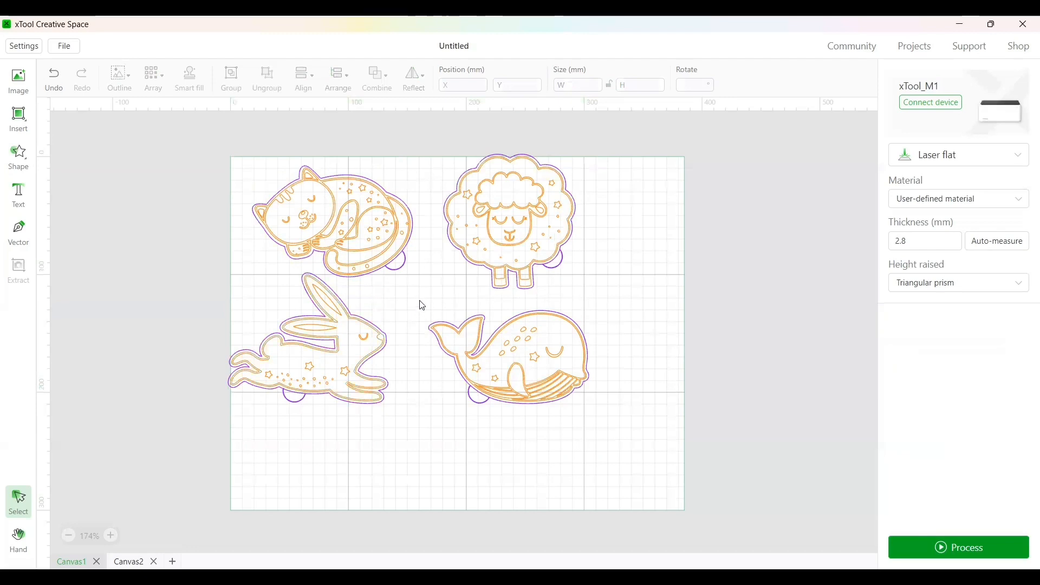
- Move the whole whale with its outline and arc to about X 197.5, Y 148.5 mm
{"action": "left_click_drag", "start_coordinate": [423, 305], "coordinate": [617, 432]}
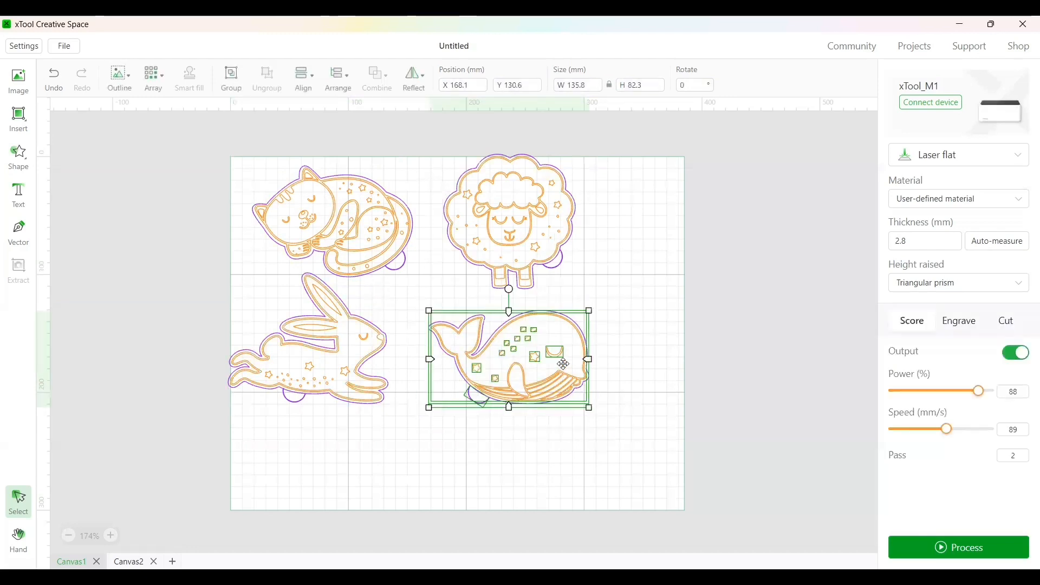
{"action": "left_click_drag", "start_coordinate": [564, 365], "coordinate": [597, 385]}
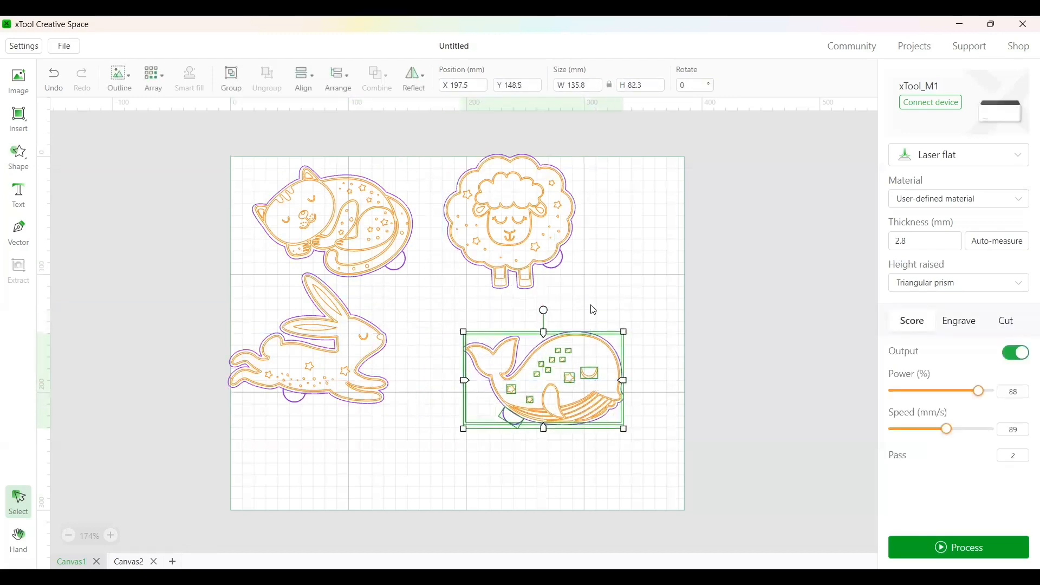
{"action": "left_click", "coordinate": [596, 307]}
- Move the whole sheep to about X 223.1, Y 7.2 mm, and shift the whole cat slightly to the right
{"action": "left_click_drag", "start_coordinate": [442, 142], "coordinate": [589, 301]}
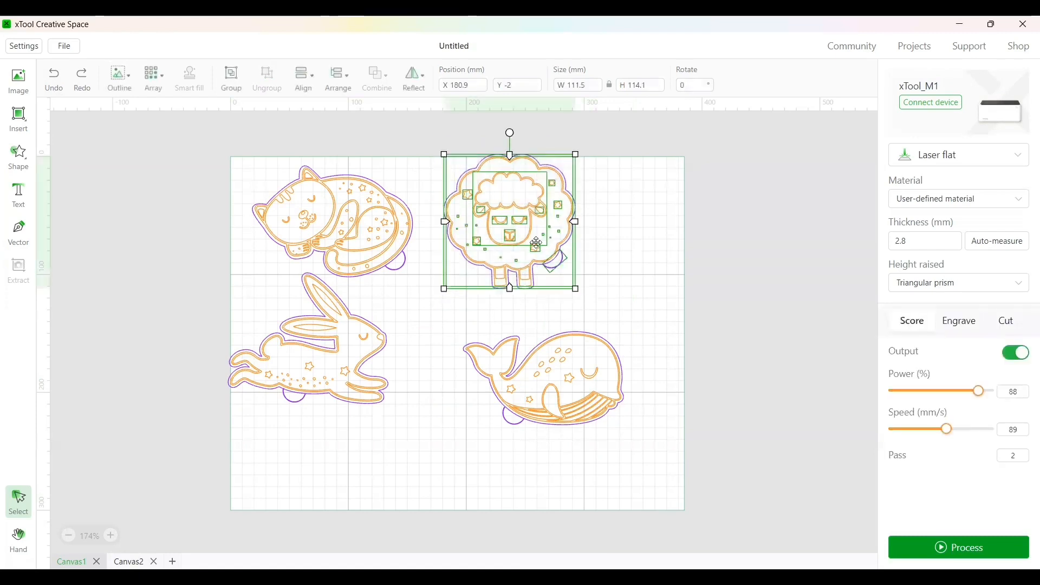
{"action": "left_click_drag", "start_coordinate": [553, 251], "coordinate": [586, 254]}
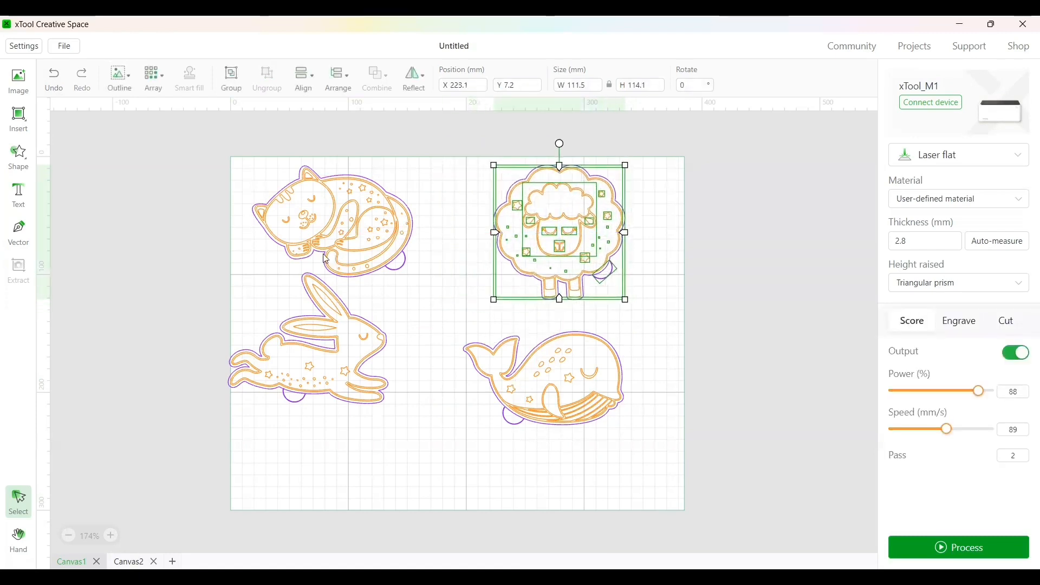
{"action": "left_click_drag", "start_coordinate": [241, 143], "coordinate": [409, 251]}
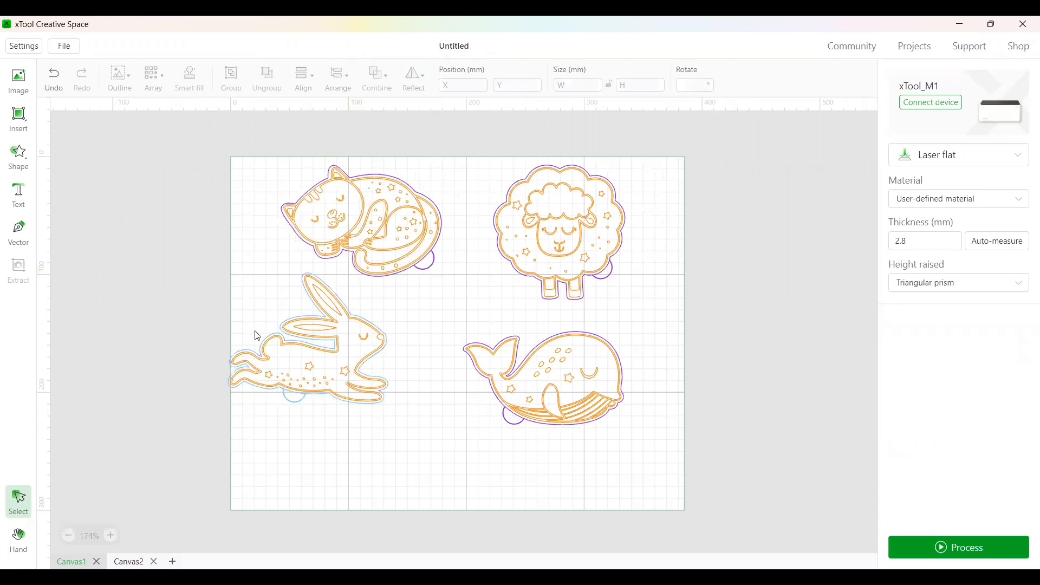
- Move the whole rabbit with its outline and arc inward from the bed's edge, and nudge the whale slightly right
{"action": "left_click_drag", "start_coordinate": [256, 336], "coordinate": [309, 425]}
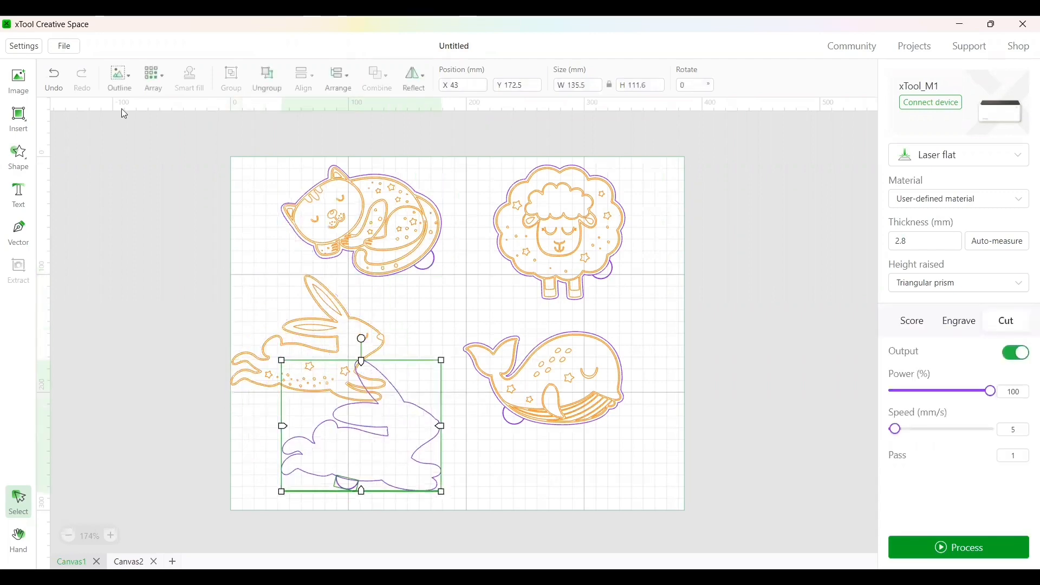
{"action": "left_click", "coordinate": [54, 80]}
{"action": "left_click_drag", "start_coordinate": [206, 281], "coordinate": [392, 425]}
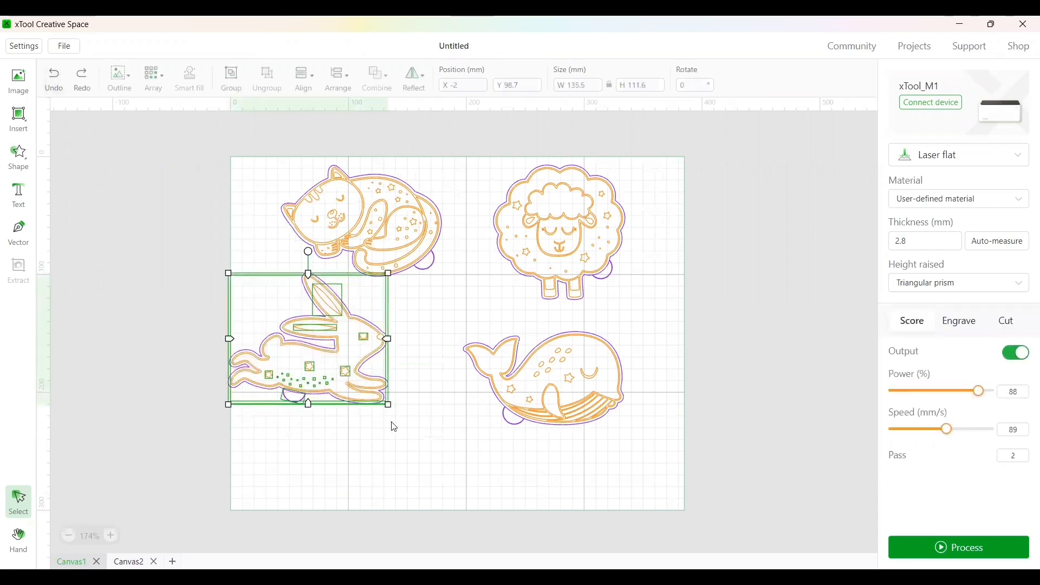
{"action": "left_click_drag", "start_coordinate": [353, 379], "coordinate": [401, 408]}
{"action": "left_click", "coordinate": [481, 320]}
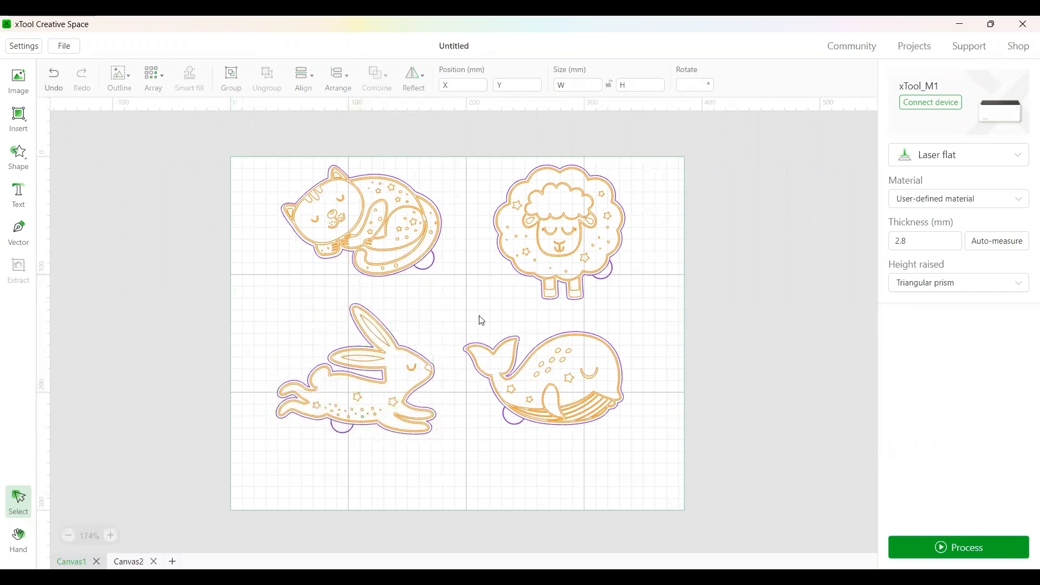
{"action": "left_click_drag", "start_coordinate": [462, 318], "coordinate": [640, 433]}
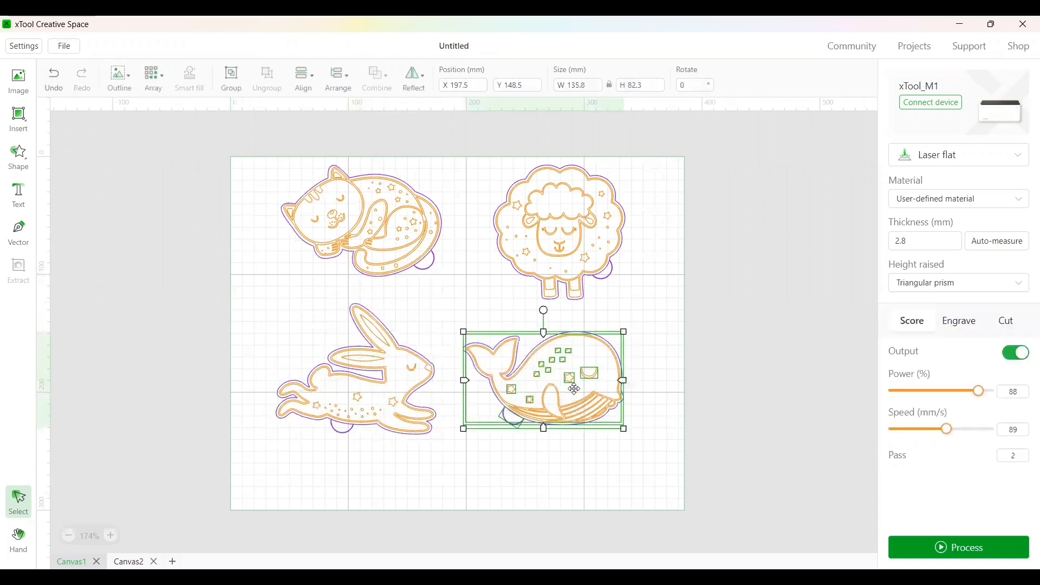
- Insert a rounded rectangle between the cat and the rabbit and resize it to about 52.8 × 16.7 mm
{"action": "left_click", "coordinate": [18, 156]}
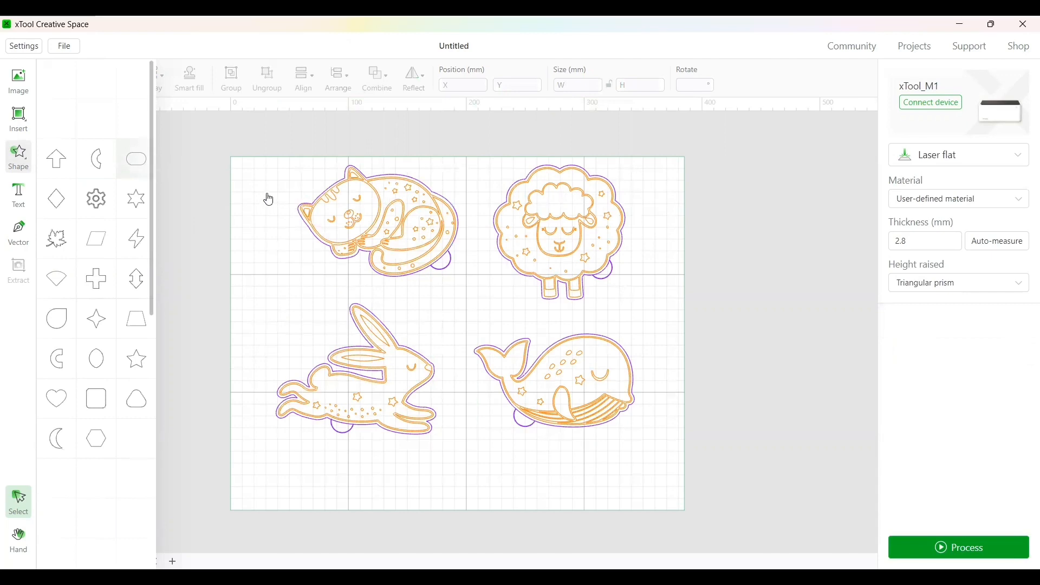
{"action": "left_click", "coordinate": [145, 170]}
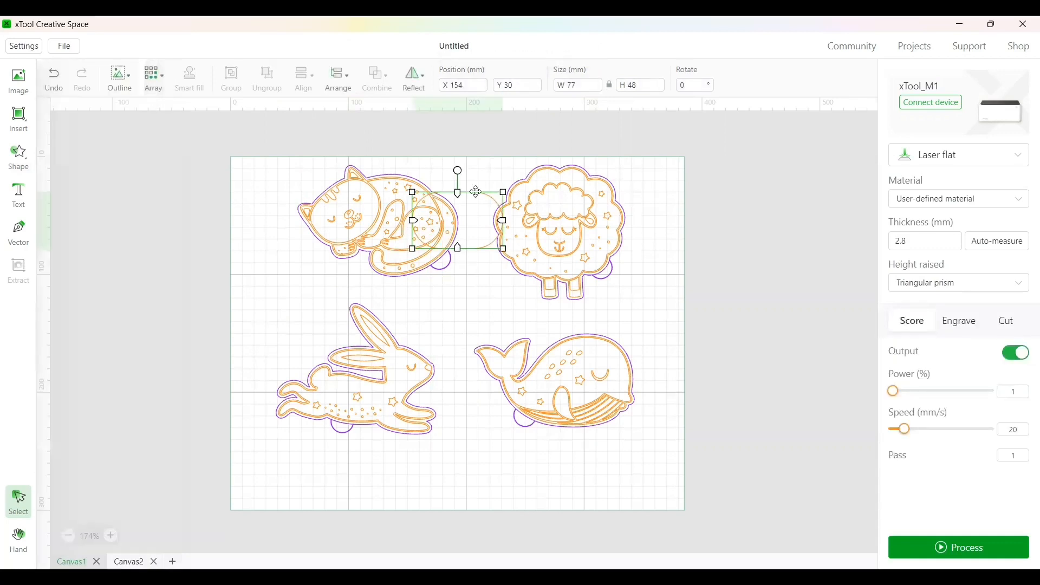
{"action": "left_click_drag", "start_coordinate": [470, 196], "coordinate": [464, 273]}
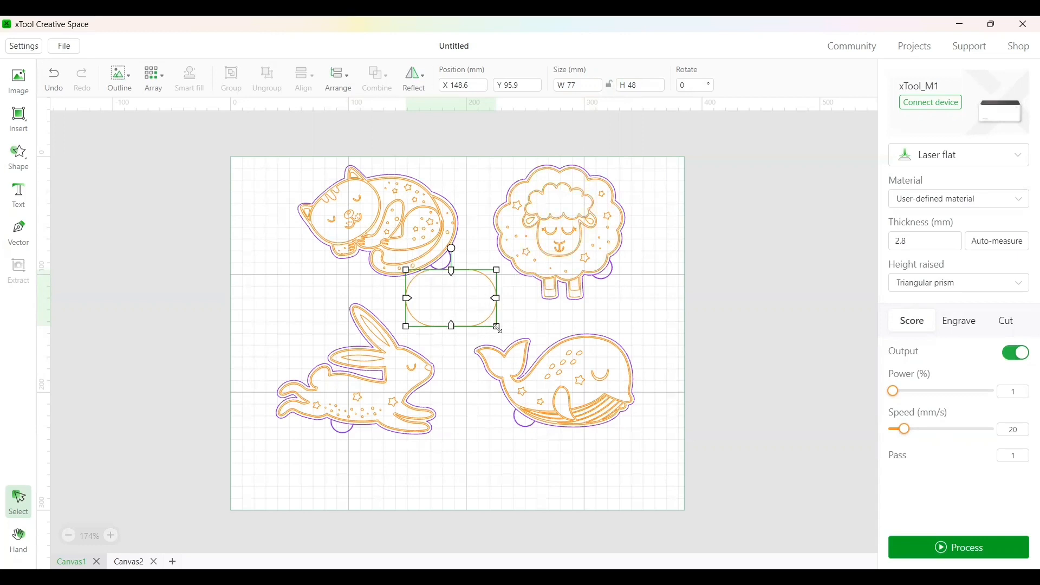
{"action": "left_click_drag", "start_coordinate": [497, 327], "coordinate": [405, 289]}
{"action": "left_click", "coordinate": [424, 339]}
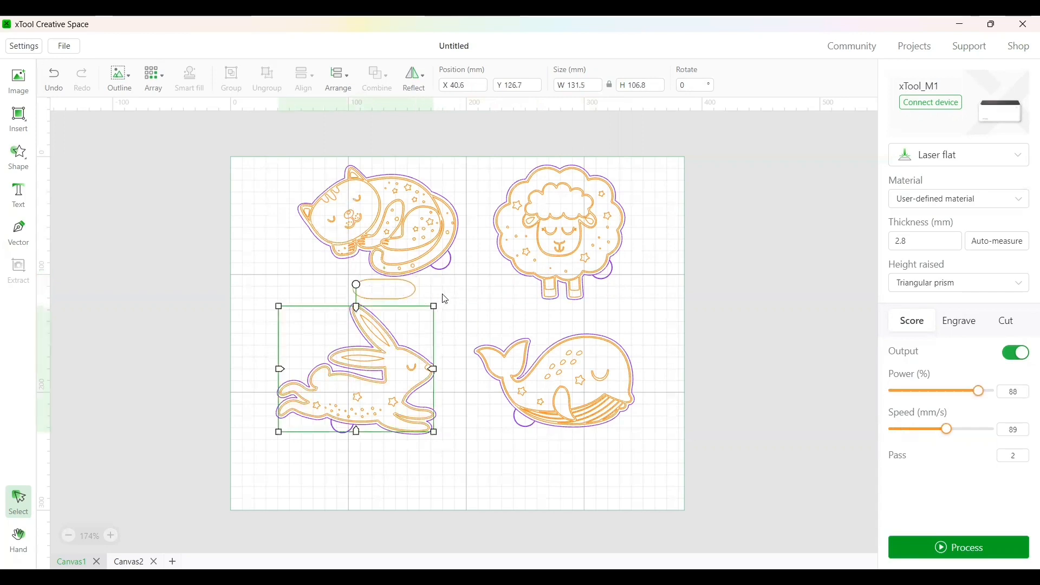
{"action": "left_click", "coordinate": [400, 284]}
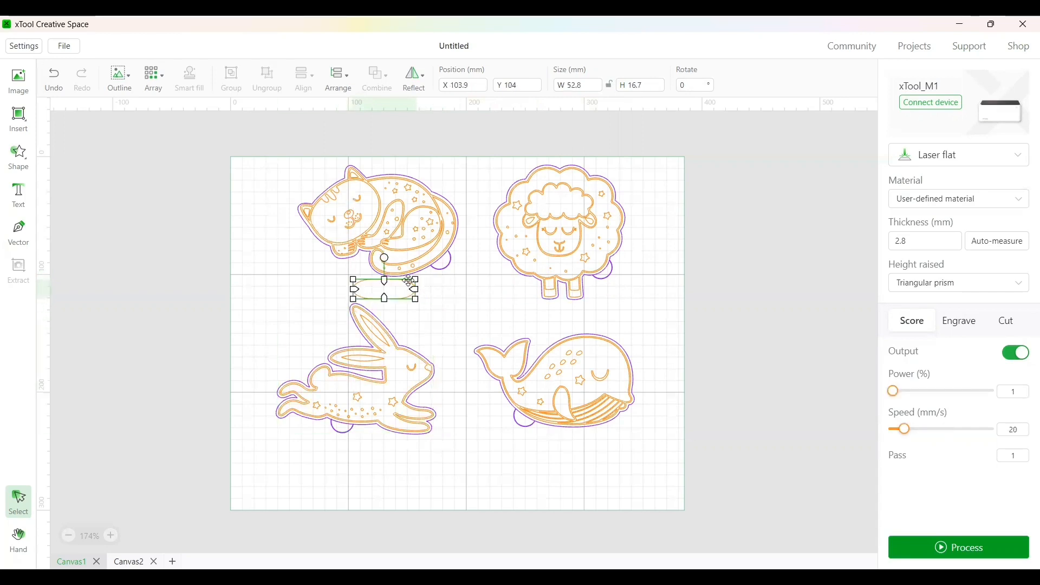
- Add a text object reading CAT in the Baskerville Old Face typeface
{"action": "left_click", "coordinate": [19, 192]}
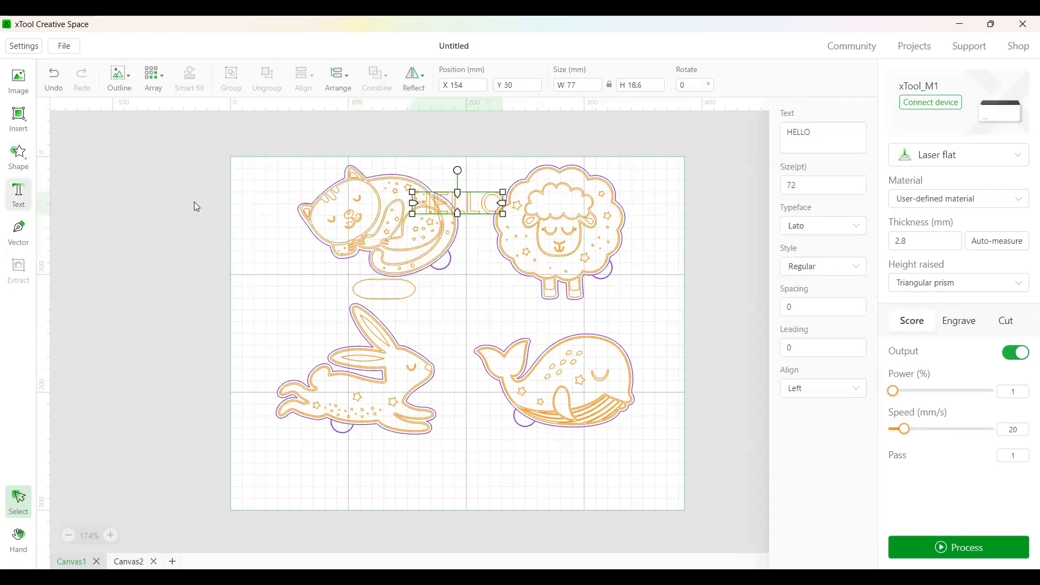
{"action": "left_click", "coordinate": [812, 232]}
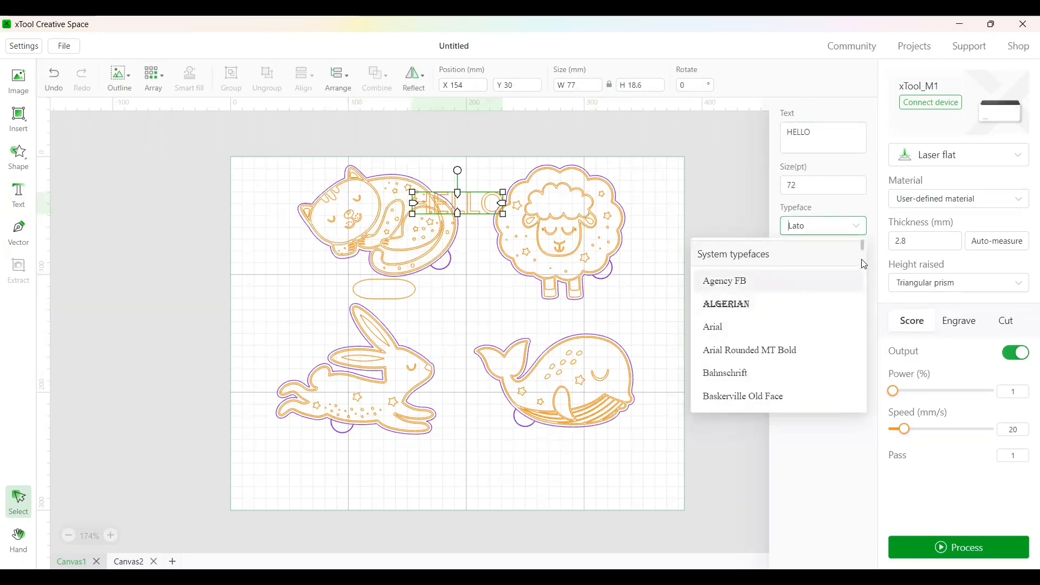
{"action": "scroll", "coordinate": [866, 250], "scroll_direction": "down", "scroll_amount": 1}
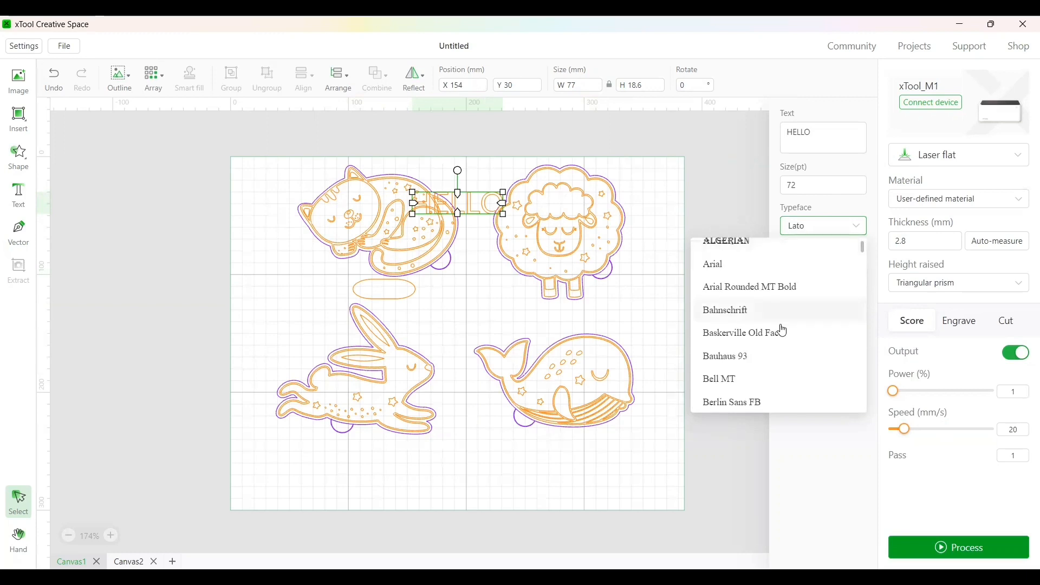
{"action": "left_click", "coordinate": [768, 335]}
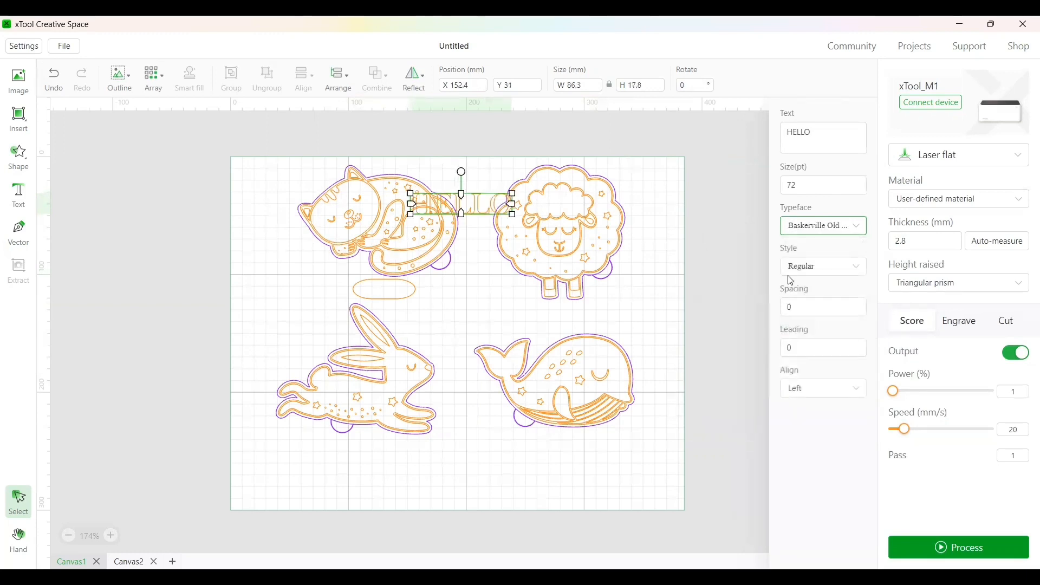
{"action": "left_click", "coordinate": [813, 136]}
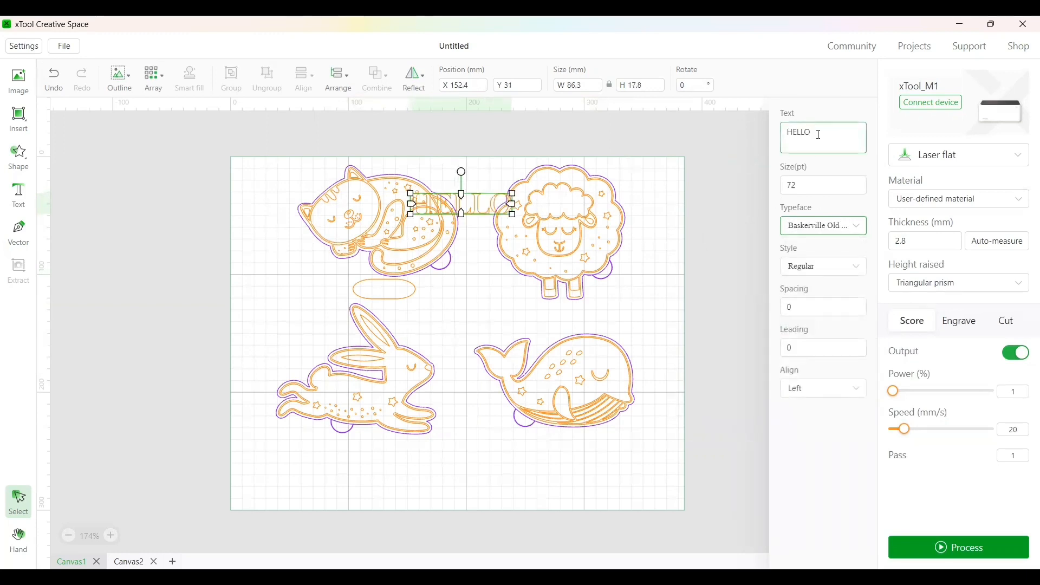
{"action": "left_click_drag", "start_coordinate": [813, 133], "coordinate": [716, 126]}
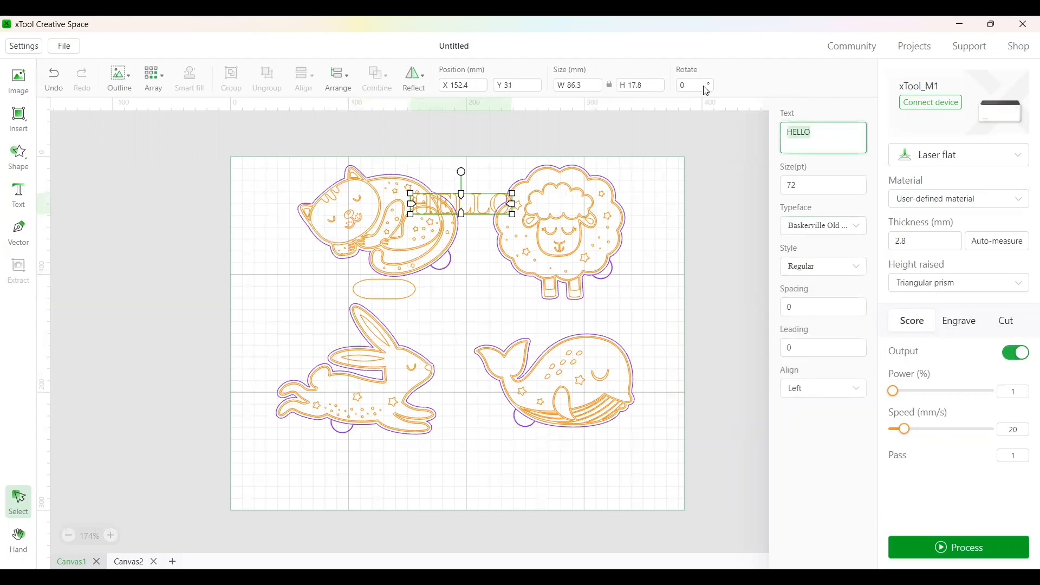
{"action": "type", "text": "CAT"}
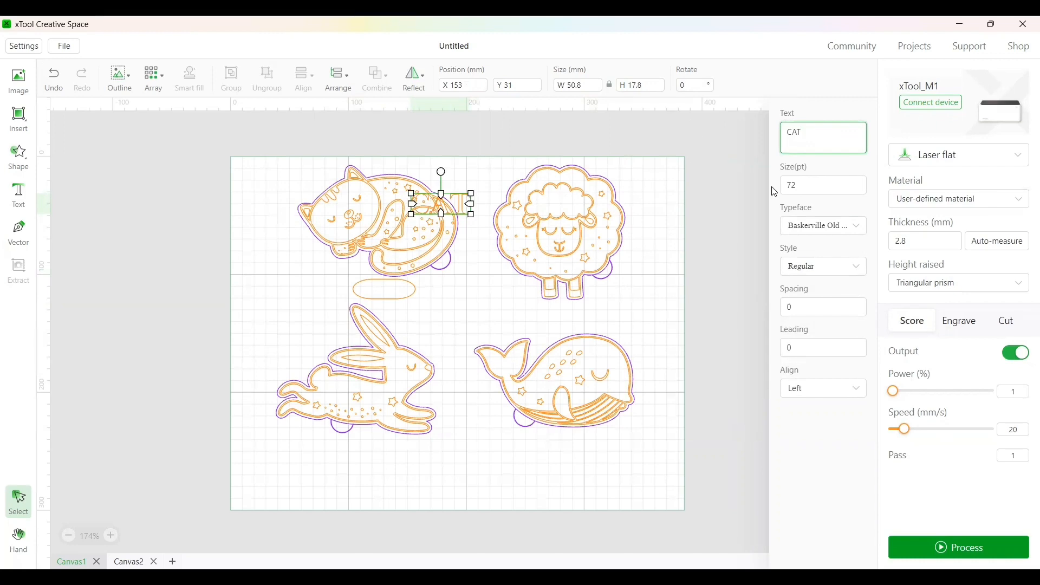
- Shrink the CAT text to about 34.9 × 12.2 mm and place it inside the rounded rectangle below the cat
{"action": "left_click", "coordinate": [810, 185]}
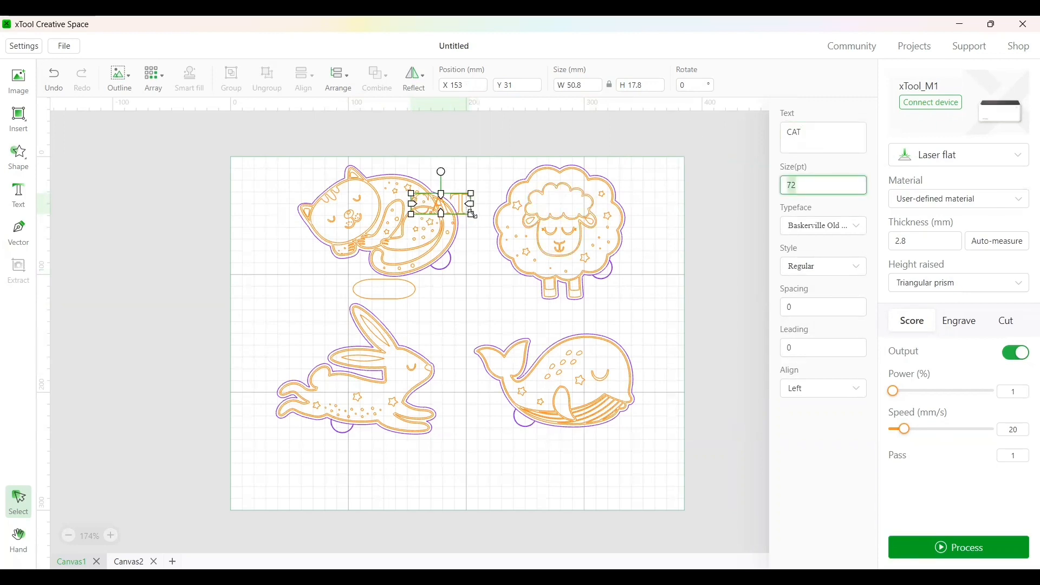
{"action": "left_click_drag", "start_coordinate": [469, 213], "coordinate": [453, 207]}
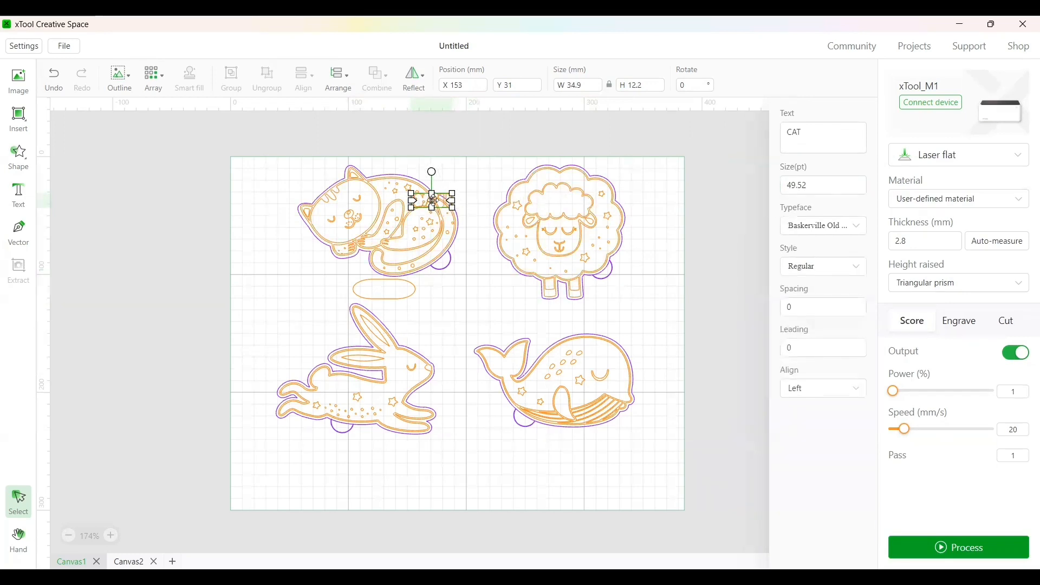
{"action": "left_click_drag", "start_coordinate": [433, 200], "coordinate": [386, 288]}
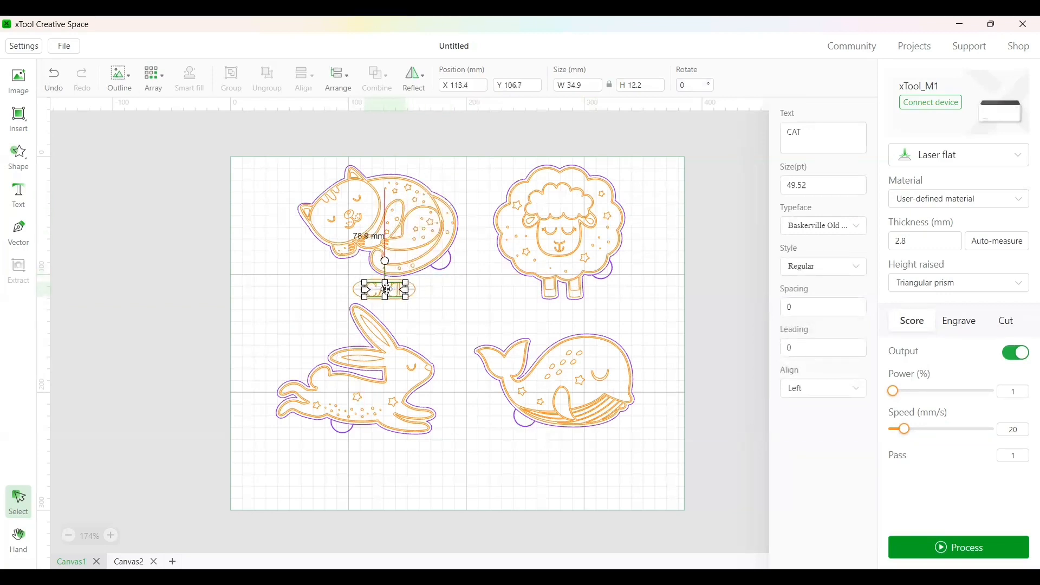
{"action": "left_click", "coordinate": [435, 308]}
- Centre the CAT text and its rounded rectangle on each other horizontally and vertically
{"action": "left_click", "coordinate": [415, 290]}
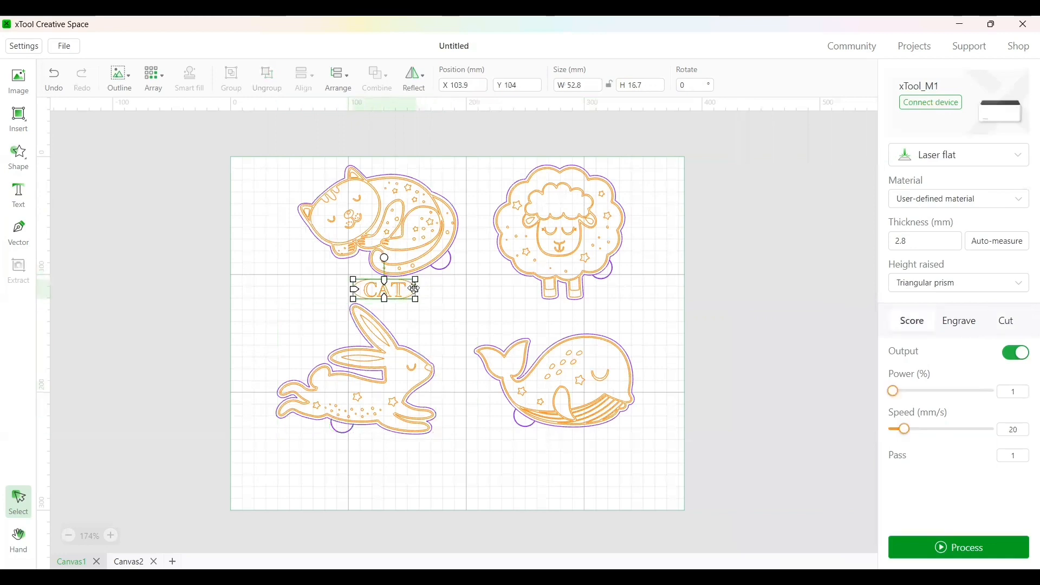
{"action": "left_click", "coordinate": [388, 289]}
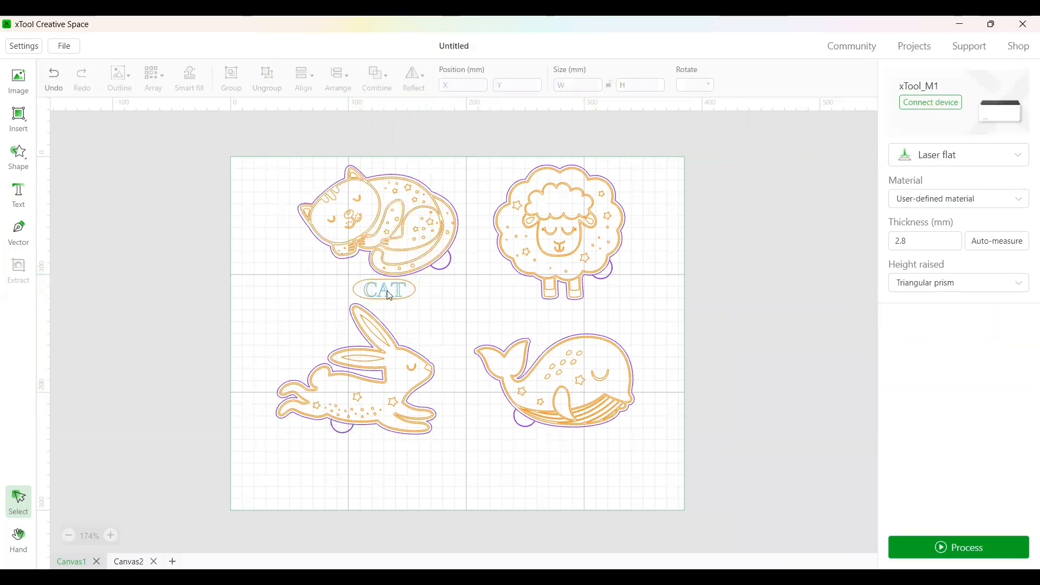
{"action": "left_click", "coordinate": [390, 296]}
{"action": "left_click", "coordinate": [415, 298]}
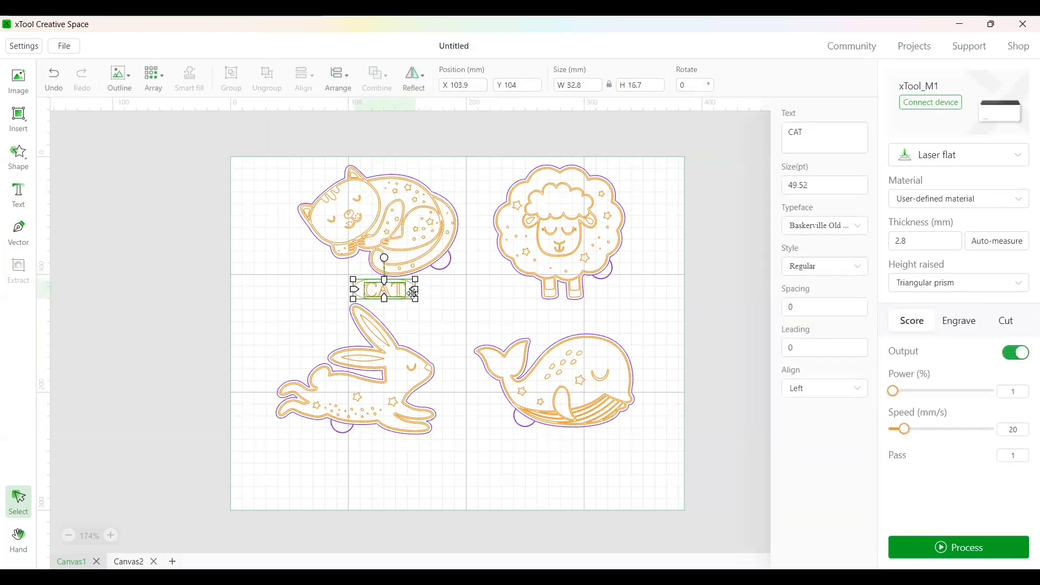
{"action": "left_click", "coordinate": [307, 88]}
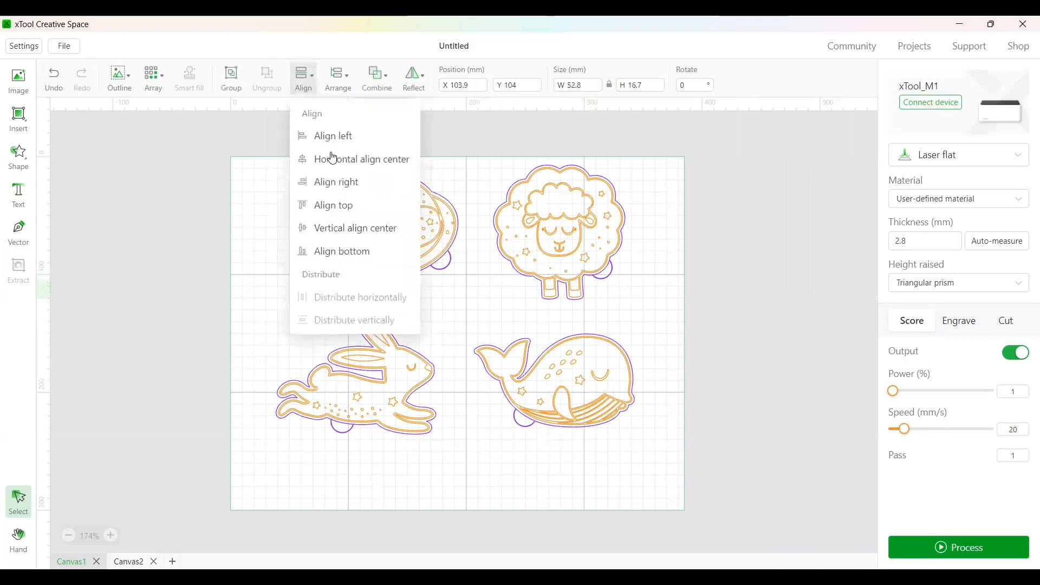
{"action": "left_click", "coordinate": [332, 160]}
{"action": "left_click", "coordinate": [308, 89]}
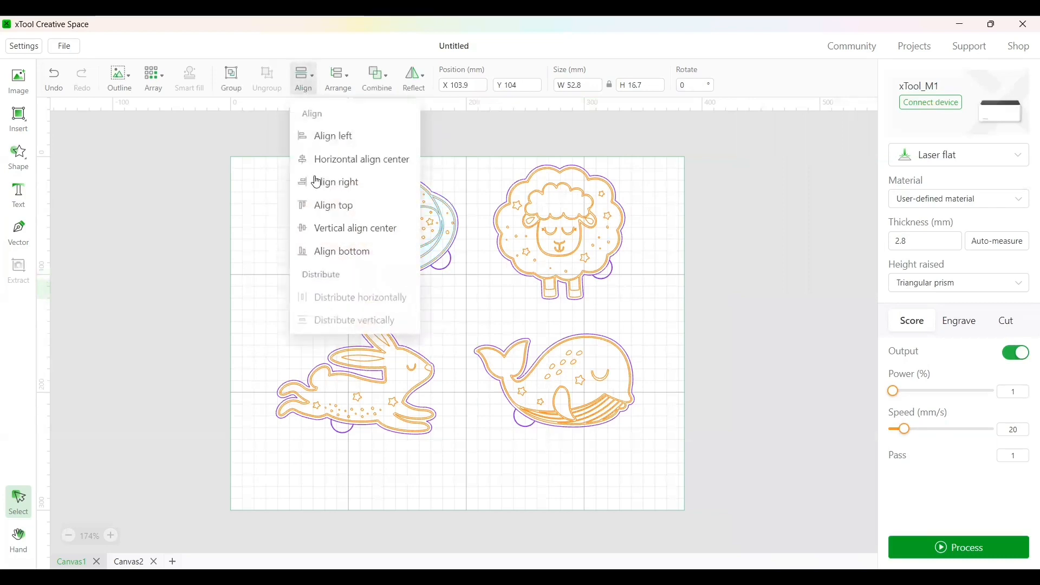
{"action": "left_click", "coordinate": [314, 228]}
{"action": "left_click", "coordinate": [272, 220]}
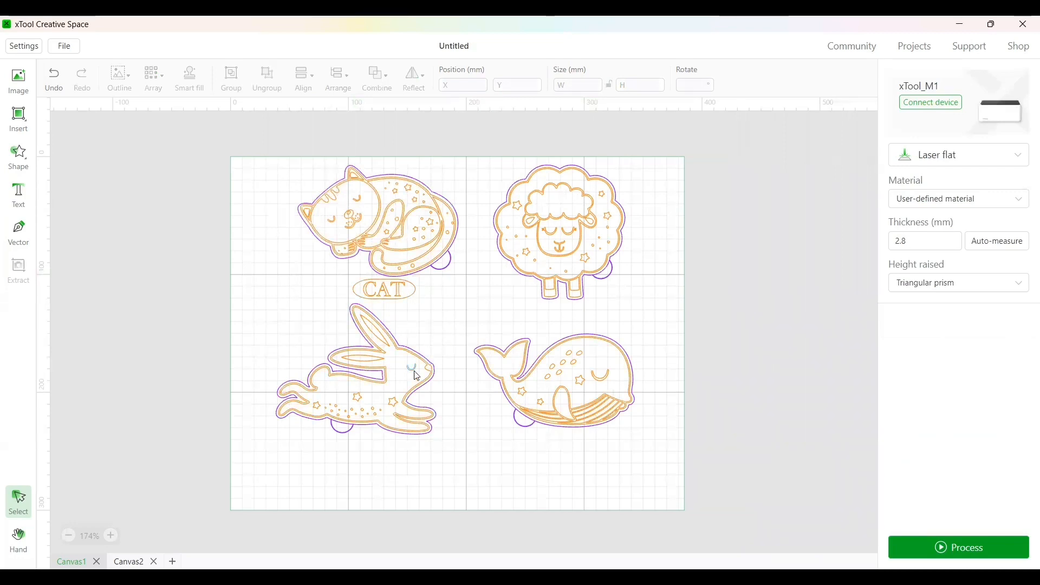
- Duplicate the CAT name tag three times, placing one copy below each of the rabbit, the sheep and the whale
{"action": "left_click", "coordinate": [372, 297]}
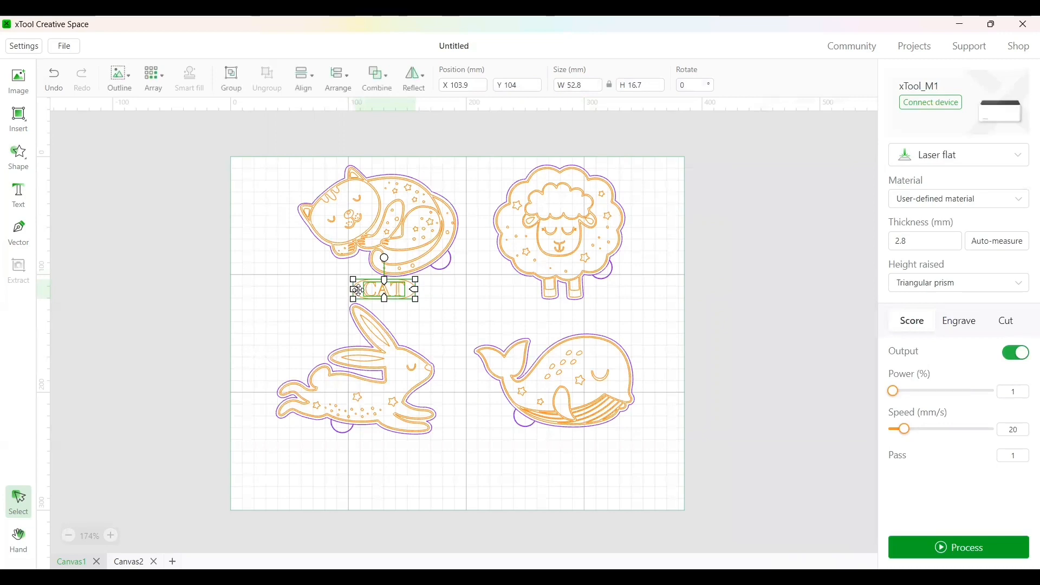
{"action": "key", "text": "ctrl+v"}
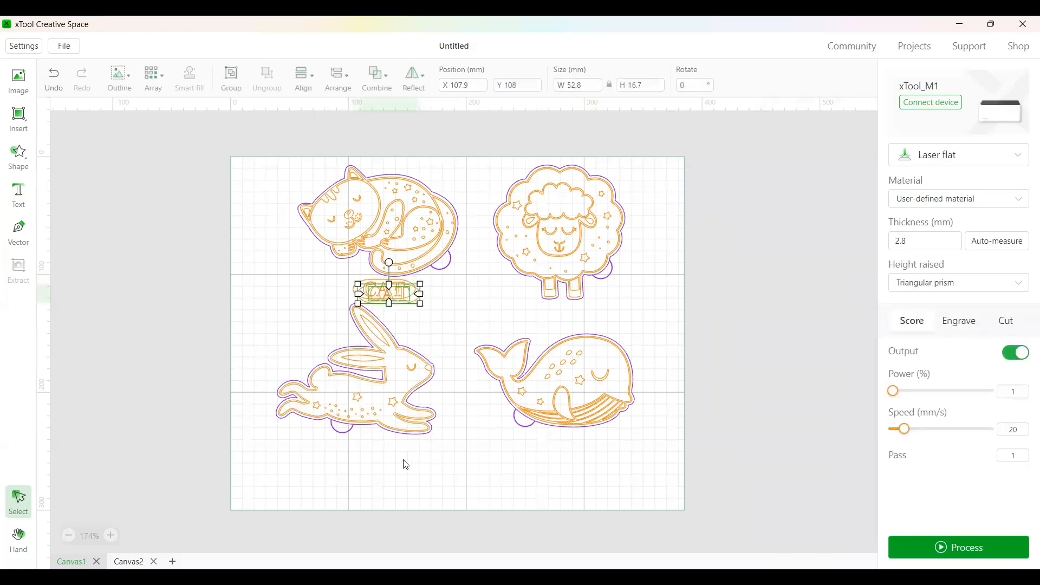
{"action": "left_click_drag", "start_coordinate": [394, 292], "coordinate": [385, 451]}
{"action": "key", "text": "ctrl+v"}
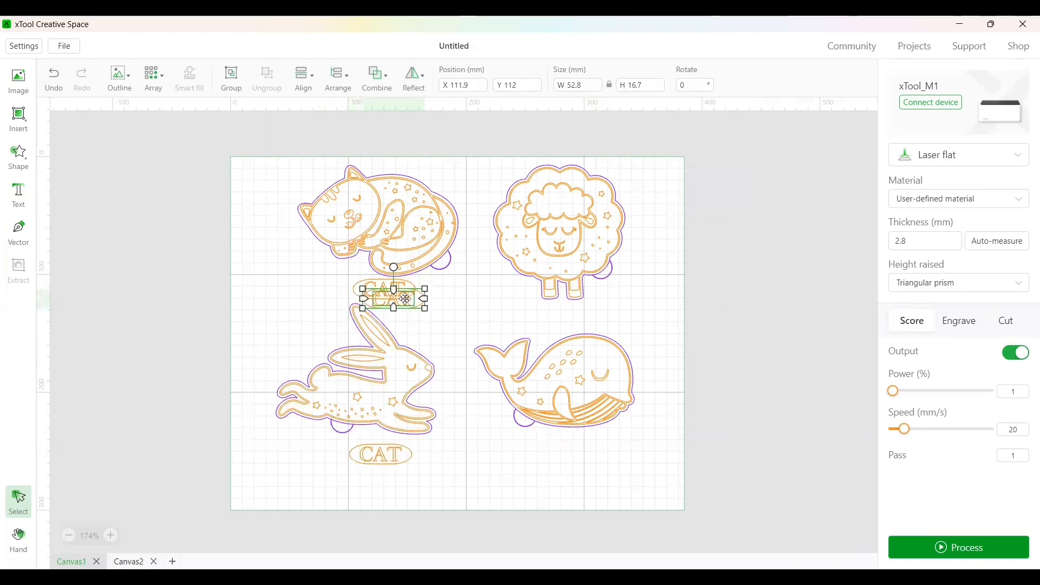
{"action": "left_click_drag", "start_coordinate": [400, 292], "coordinate": [575, 318]}
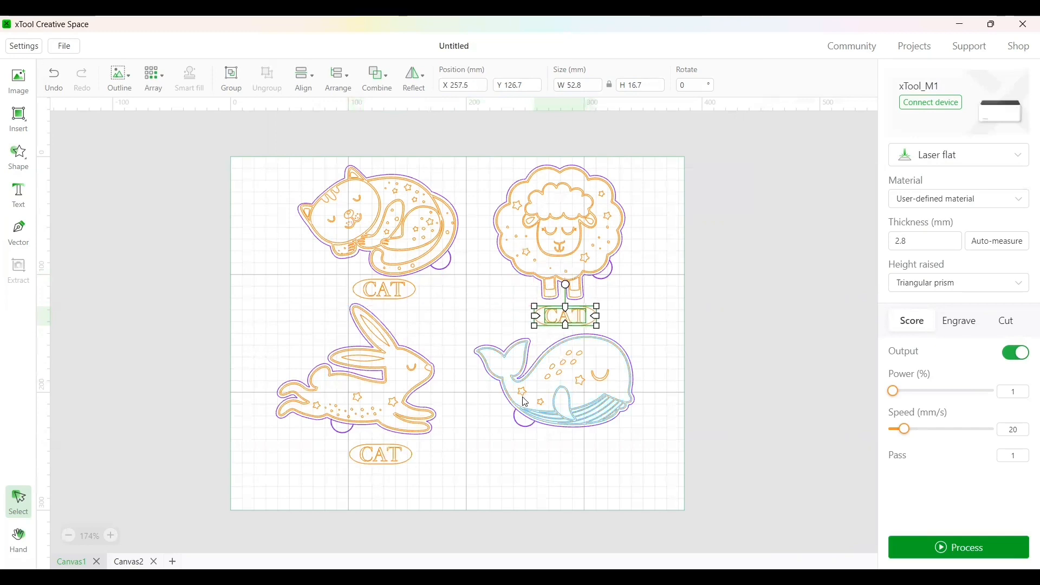
{"action": "key", "text": "ctrl+v"}
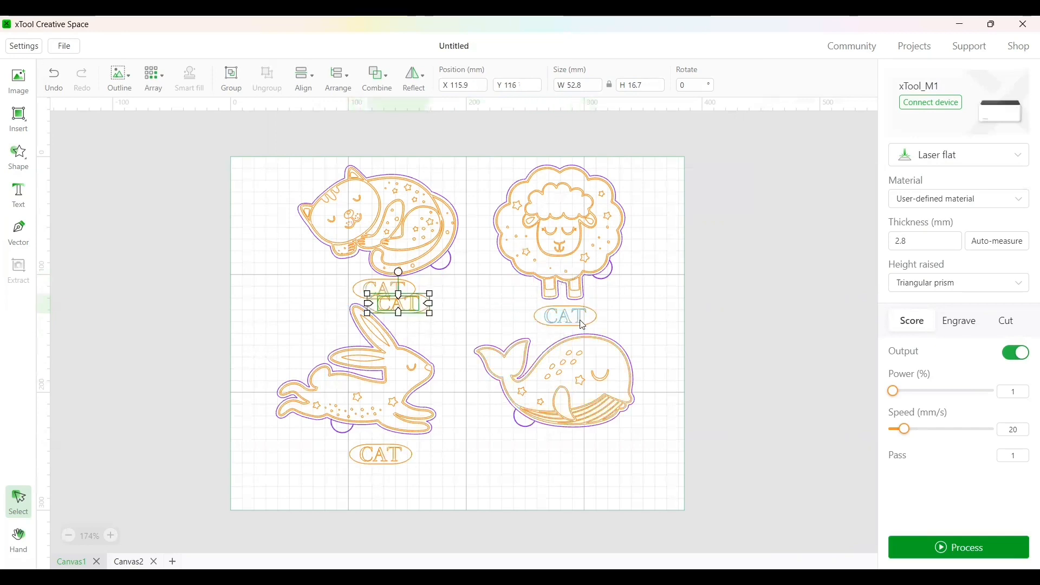
{"action": "left_click_drag", "start_coordinate": [425, 300], "coordinate": [592, 446]}
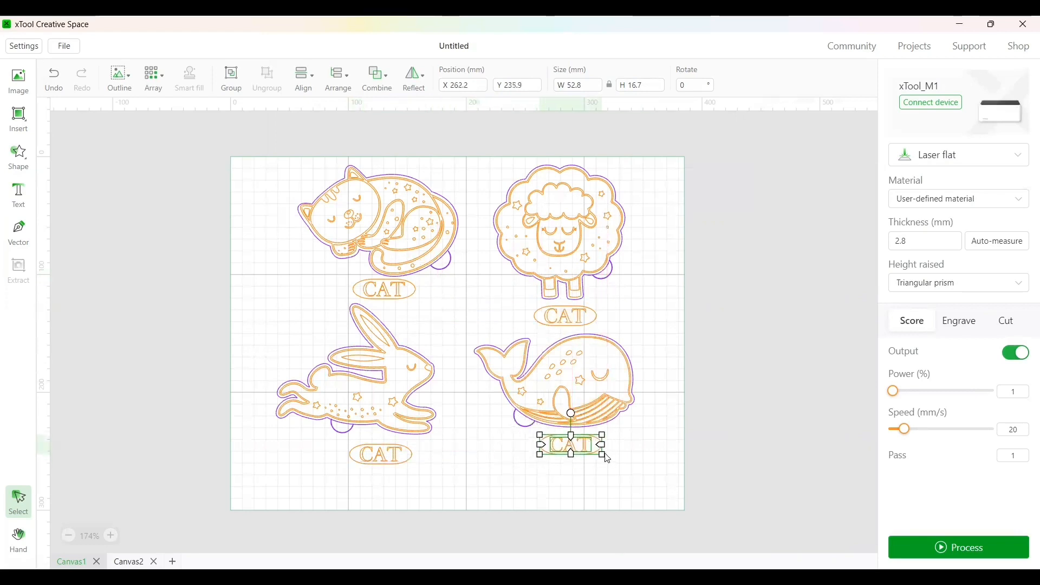
- Widen the rounded rectangle of the tag below the whale to about 75.6 mm
{"action": "left_click", "coordinate": [605, 457]}
{"action": "left_click", "coordinate": [601, 454]}
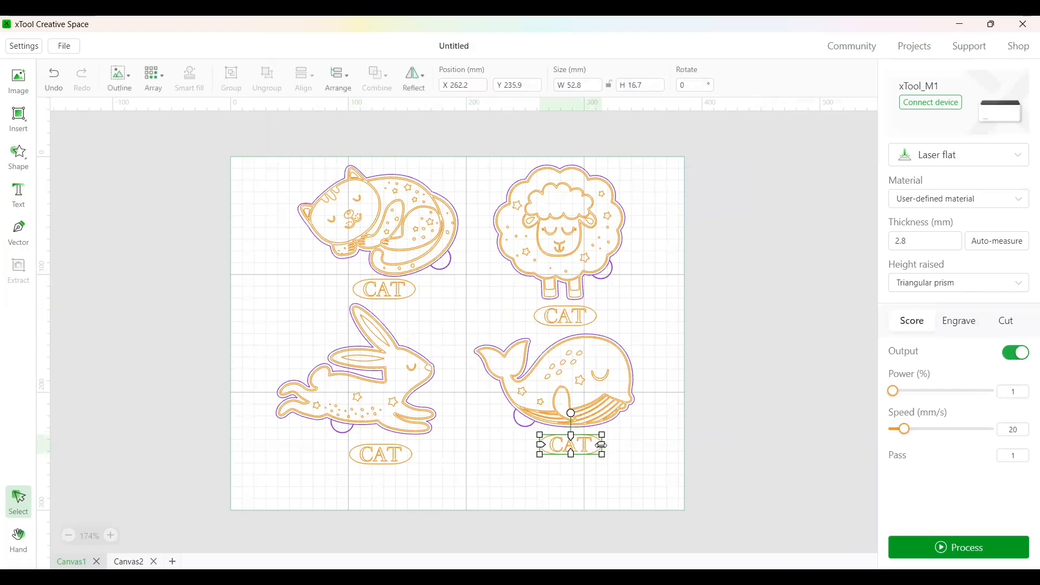
{"action": "left_click_drag", "start_coordinate": [608, 444], "coordinate": [630, 445]}
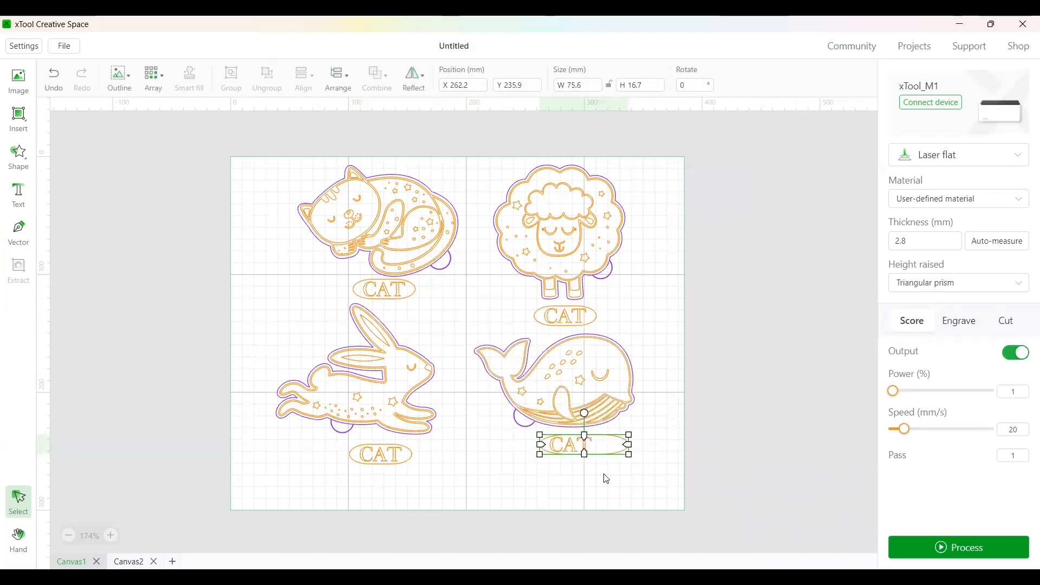
- Change the text of the tag below the whale to WHALE
{"action": "left_click", "coordinate": [607, 479]}
{"action": "left_click", "coordinate": [583, 448]}
{"action": "left_click", "coordinate": [824, 129]}
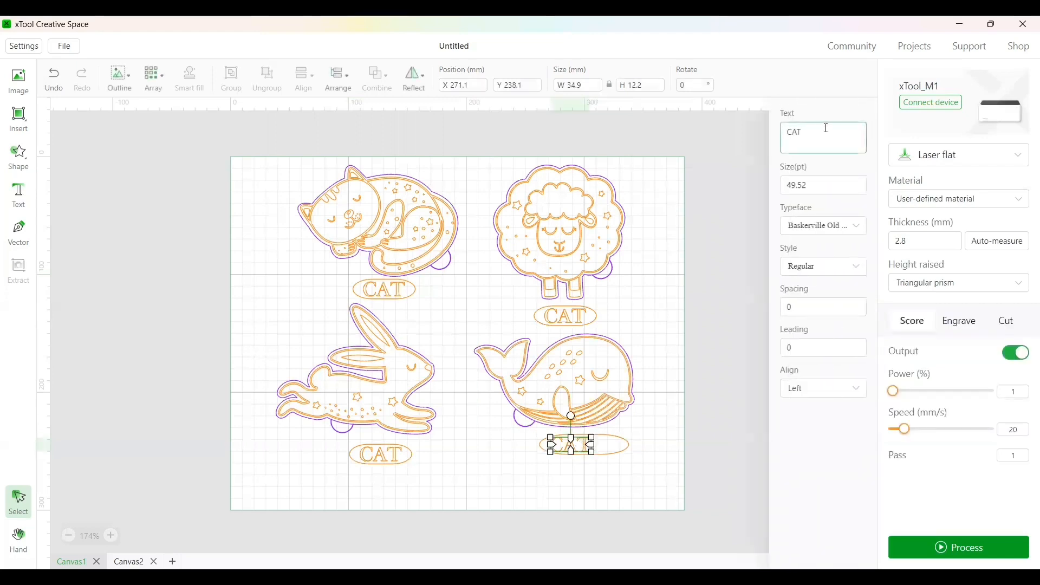
{"action": "key", "text": "ctrl+a"}
{"action": "type", "text": "WHALE"}
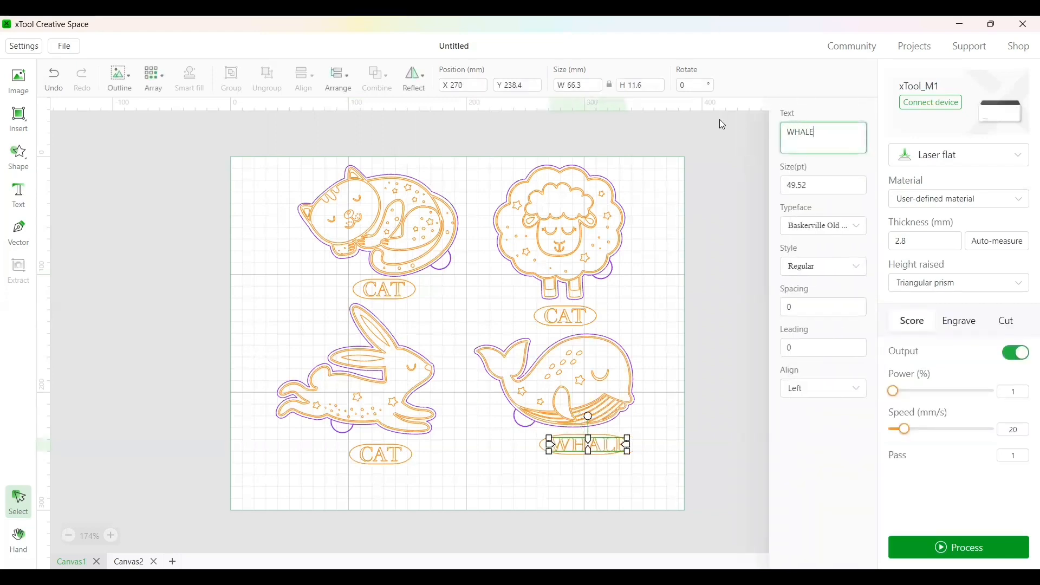
{"action": "left_click", "coordinate": [659, 304]}
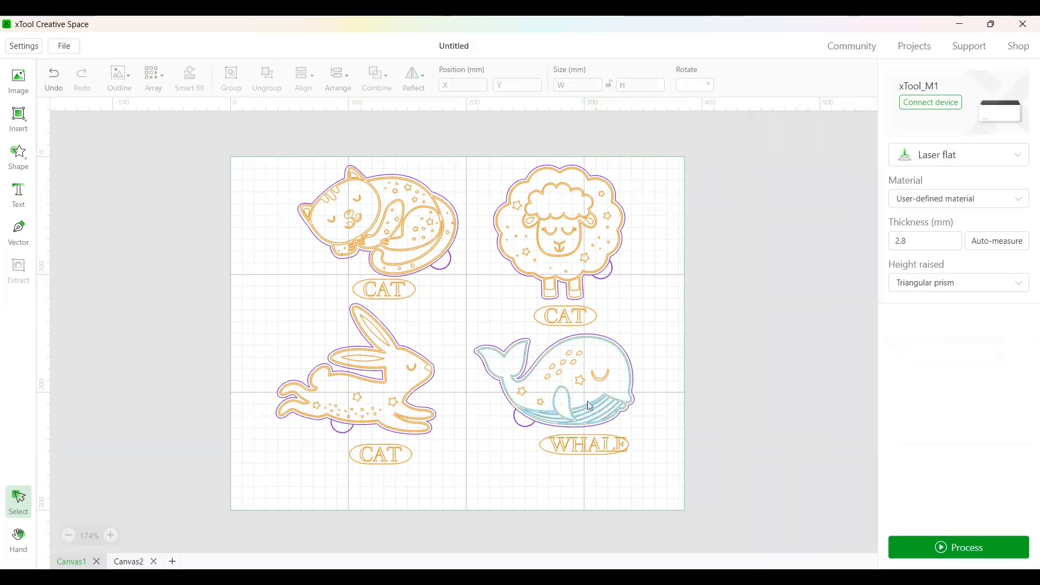
- Widen the whale tag's rounded rectangle to about 86.9 mm and shift the WHALE text left inside it
{"action": "left_click", "coordinate": [582, 445]}
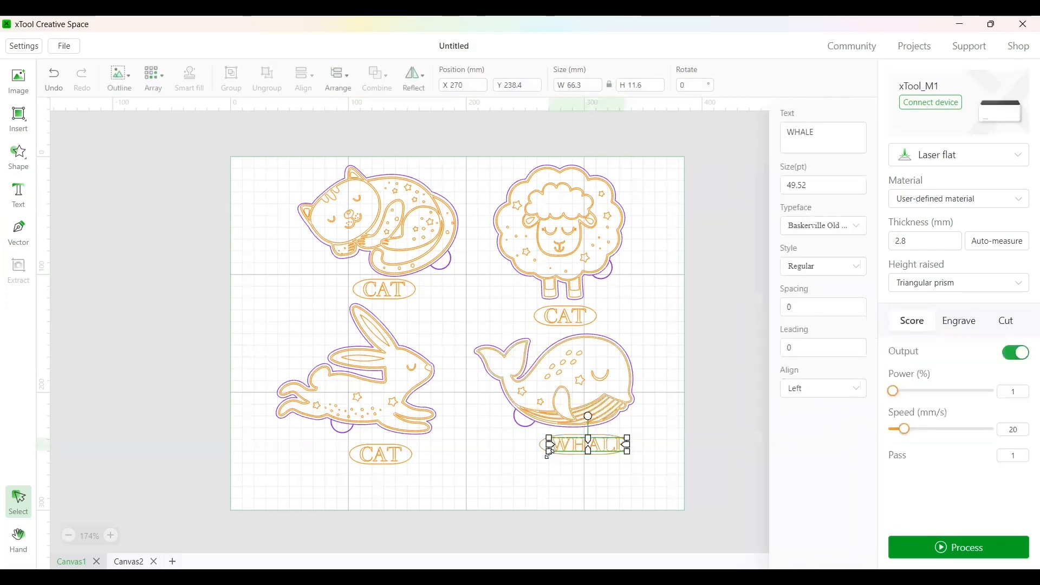
{"action": "left_click_drag", "start_coordinate": [546, 455], "coordinate": [541, 441]}
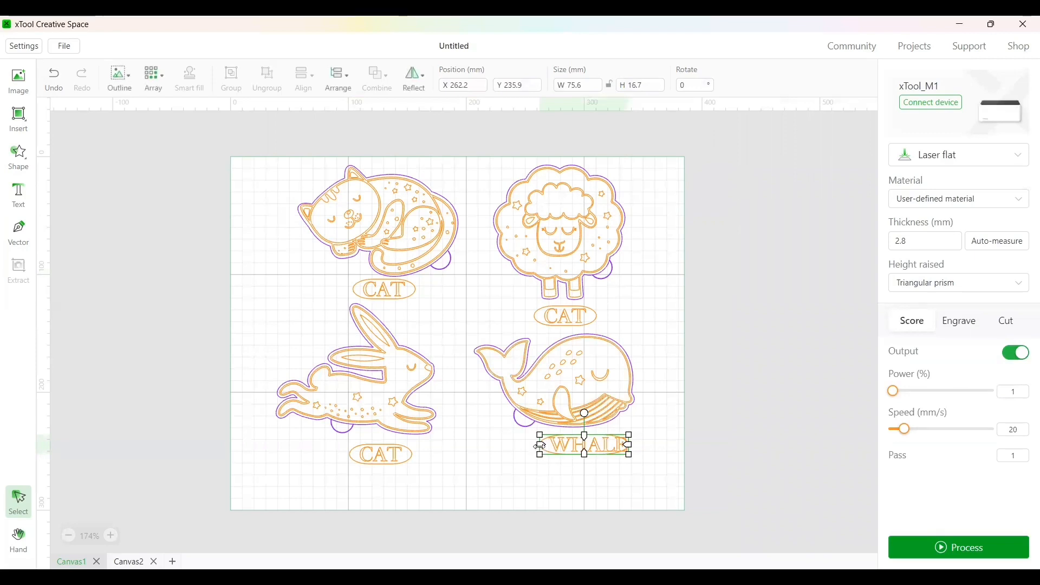
{"action": "left_click_drag", "start_coordinate": [540, 445], "coordinate": [563, 456]}
{"action": "left_click", "coordinate": [540, 482]}
{"action": "left_click", "coordinate": [562, 491]}
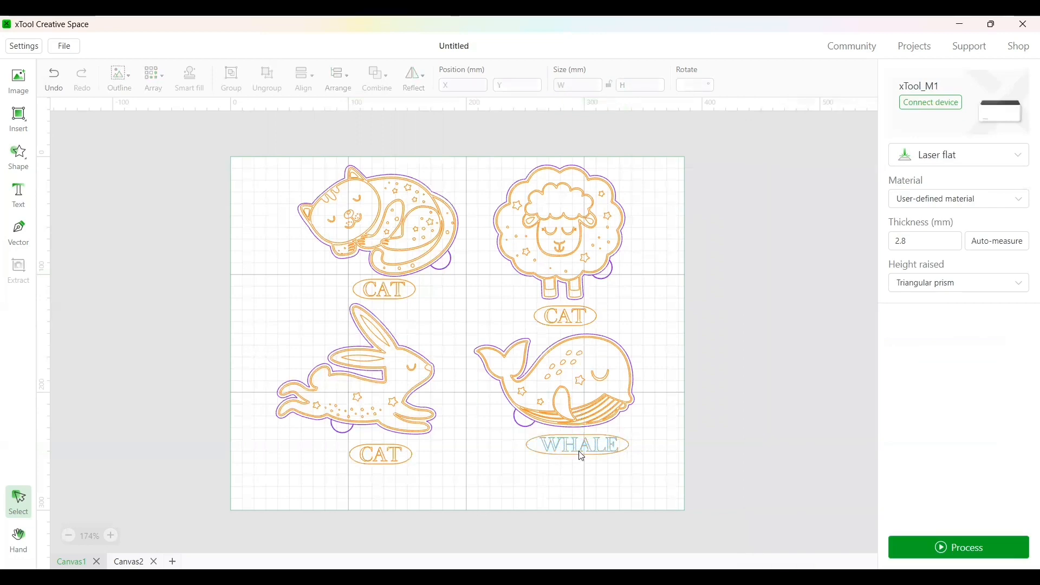
- Centre-align the WHALE text with its rounded rectangle
{"action": "left_click", "coordinate": [582, 457]}
{"action": "left_click", "coordinate": [568, 491]}
{"action": "left_click", "coordinate": [567, 441]}
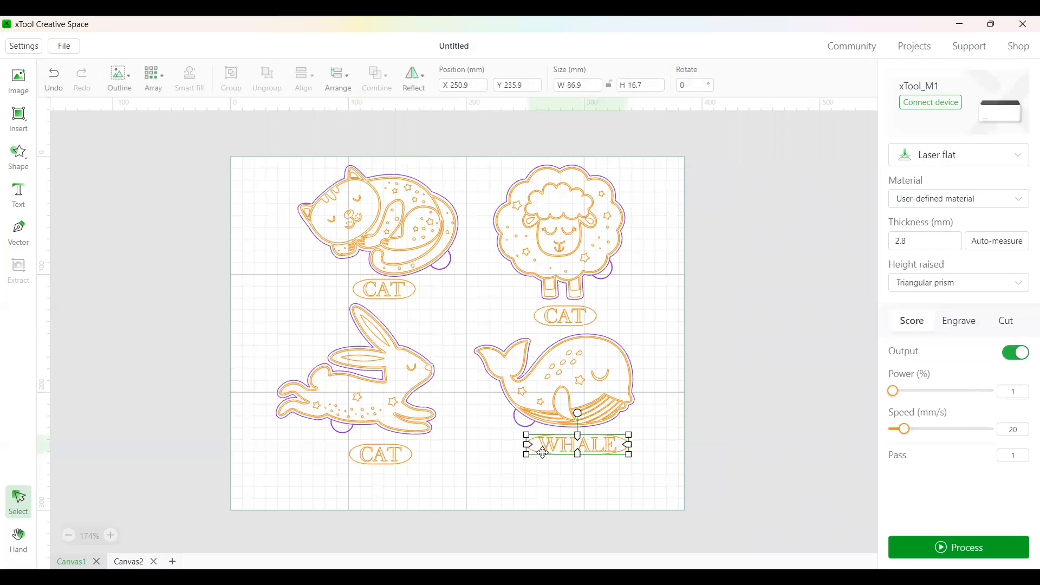
{"action": "left_click_drag", "start_coordinate": [543, 453], "coordinate": [545, 449]}
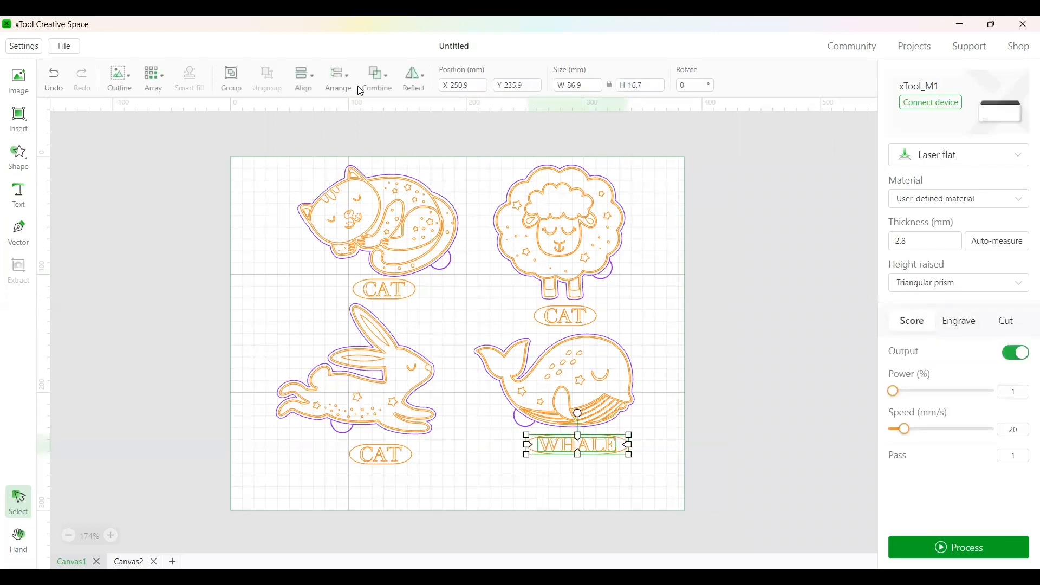
{"action": "mouse_move", "coordinate": [301, 85]}
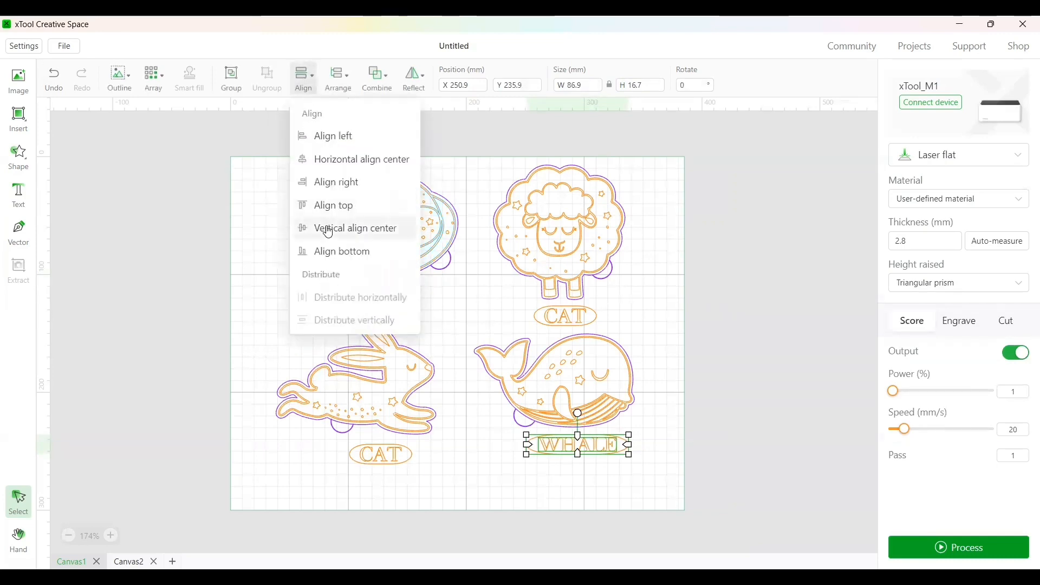
{"action": "left_click", "coordinate": [478, 464]}
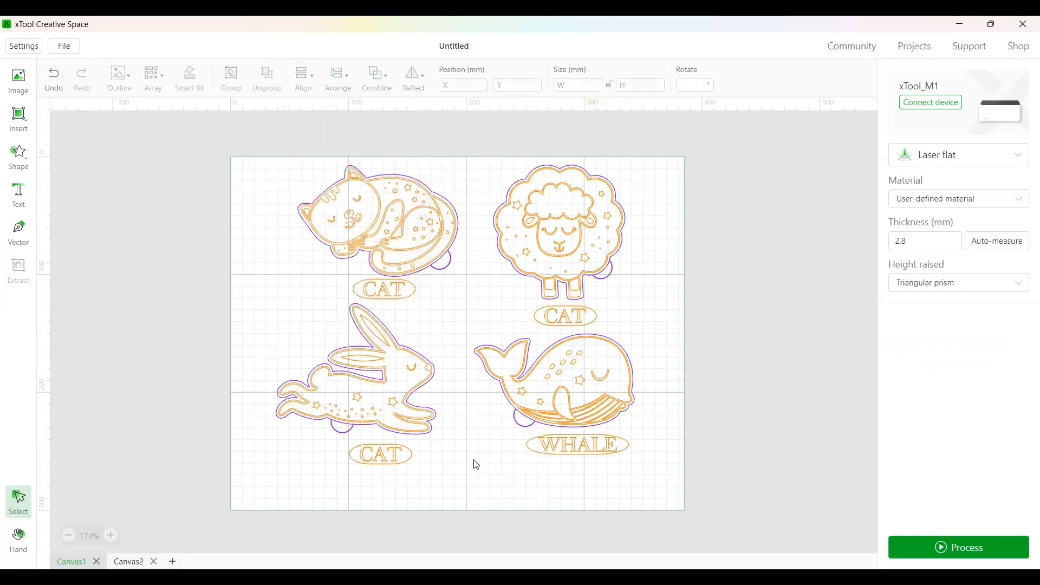
- Change the text of the tag below the rabbit to RABBIT and widen its rounded rectangle to about 86.5 mm
{"action": "left_click", "coordinate": [391, 458]}
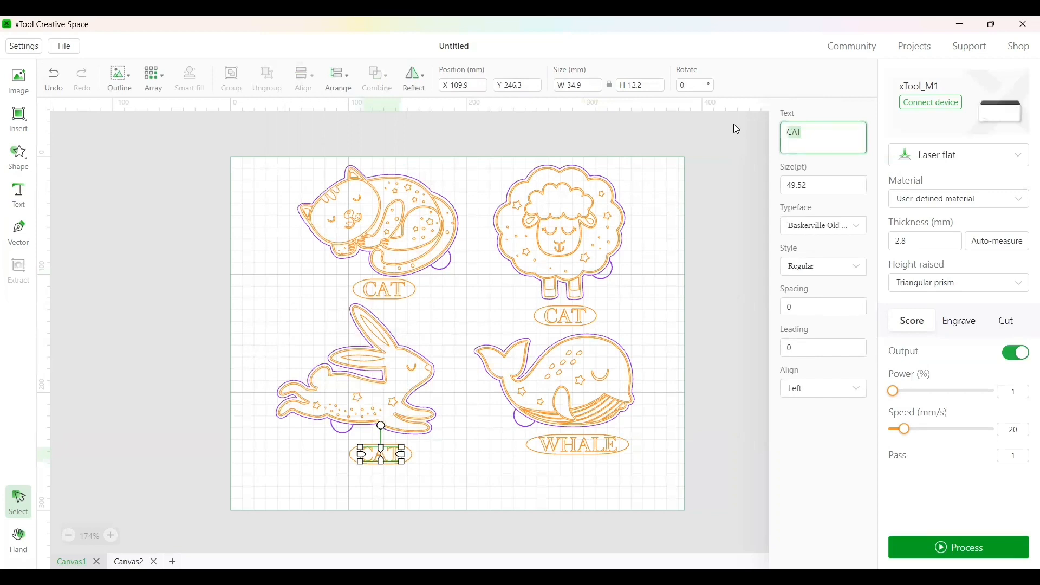
{"action": "type", "text": "RABBIT"}
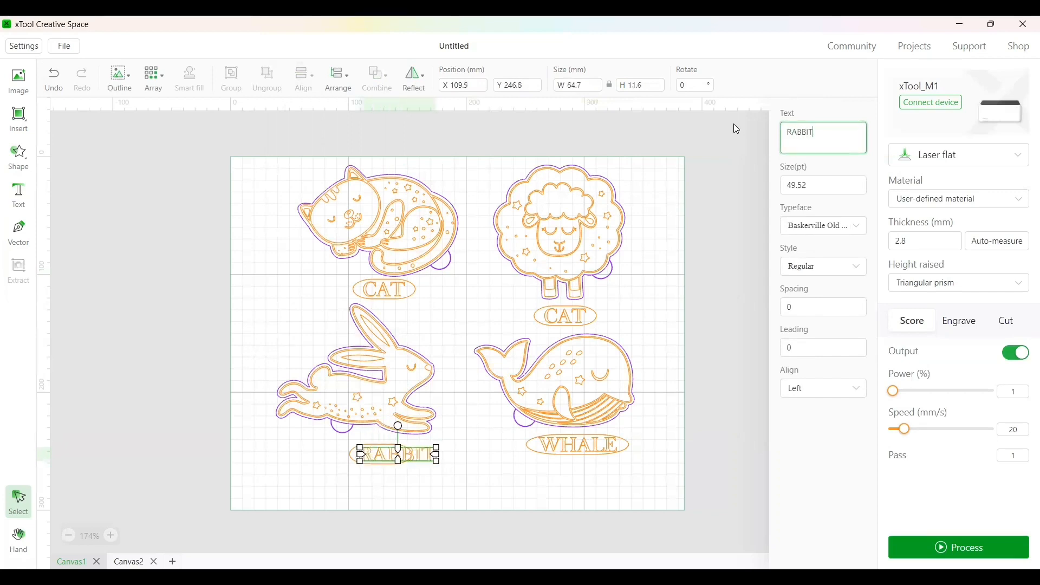
{"action": "left_click", "coordinate": [428, 468]}
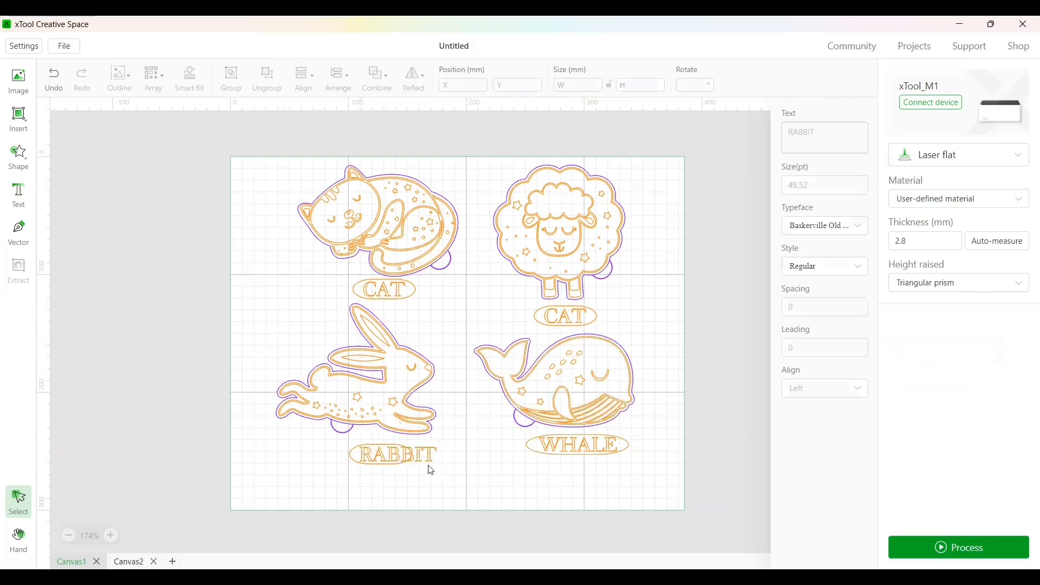
{"action": "left_click", "coordinate": [408, 464]}
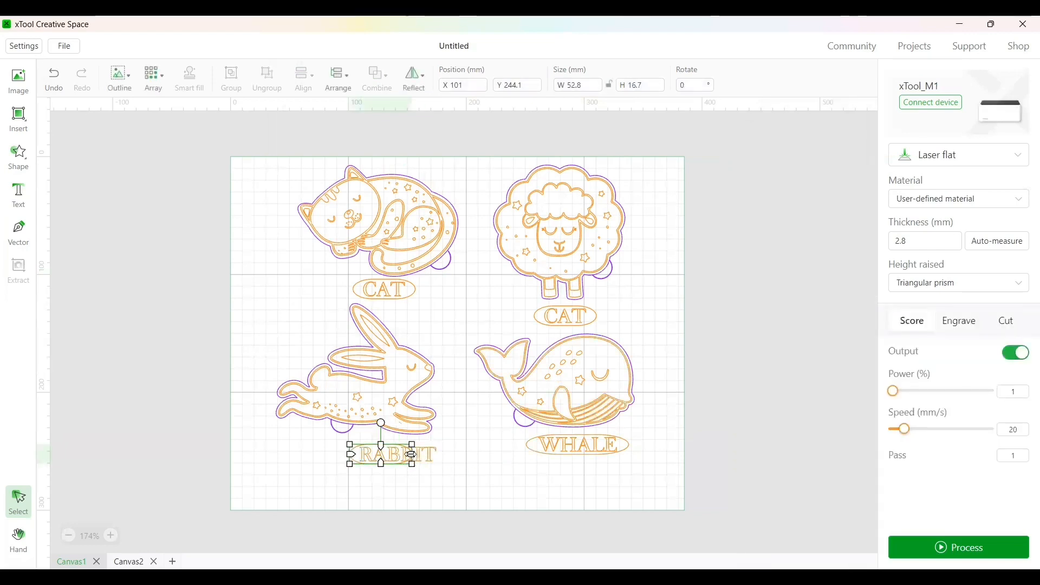
{"action": "left_click_drag", "start_coordinate": [415, 464], "coordinate": [452, 458]}
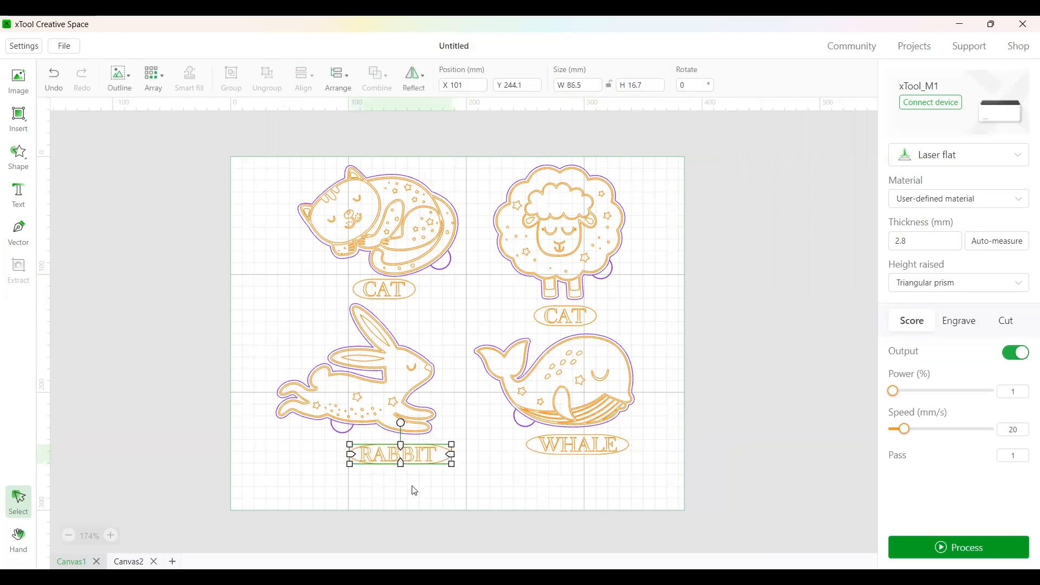
{"action": "left_click", "coordinate": [415, 491]}
- Centre the RABBIT text horizontally in its rounded rectangle and move the tag beneath the rabbit to about X 83.5, Y 243.7 mm
{"action": "left_click", "coordinate": [392, 465]}
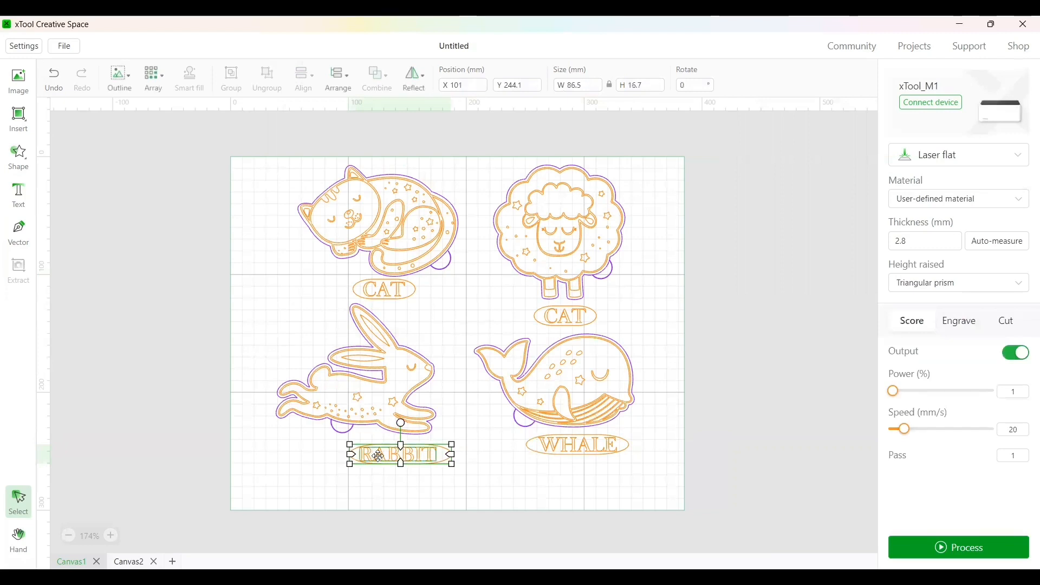
{"action": "mouse_move", "coordinate": [304, 78]}
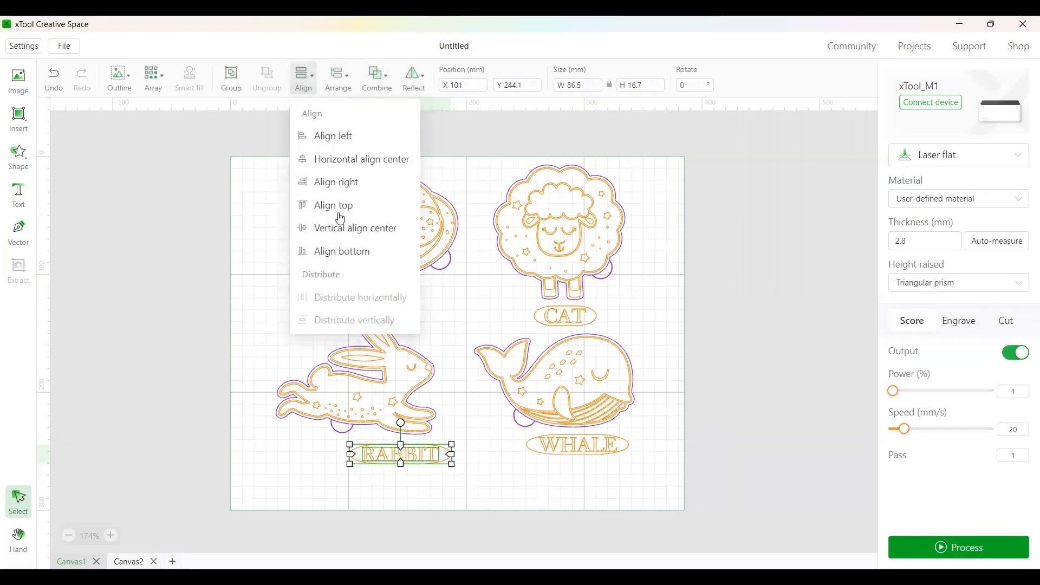
{"action": "left_click", "coordinate": [271, 235]}
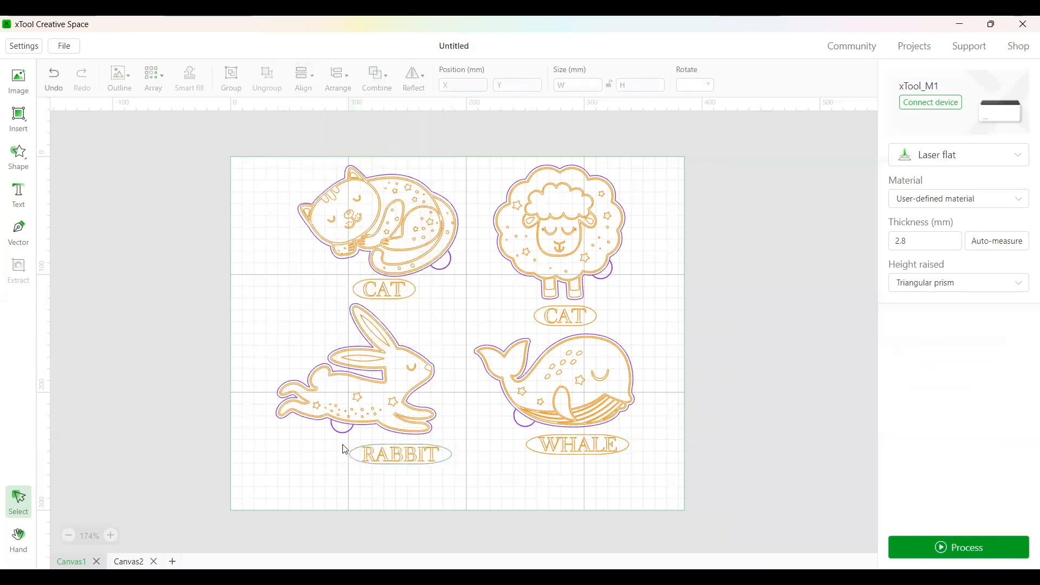
{"action": "left_click_drag", "start_coordinate": [343, 443], "coordinate": [459, 477]}
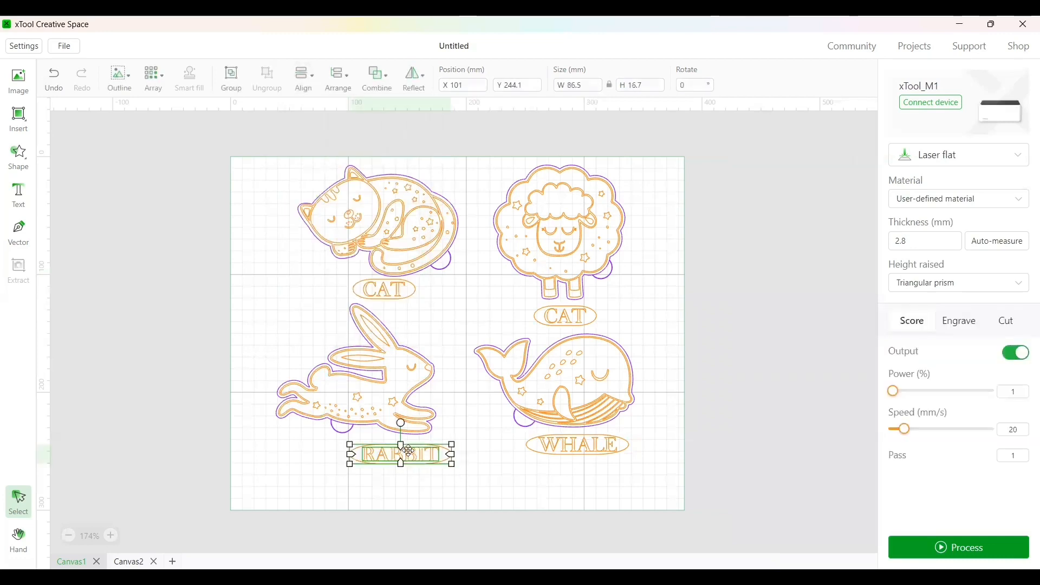
{"action": "left_click_drag", "start_coordinate": [408, 455], "coordinate": [387, 458]}
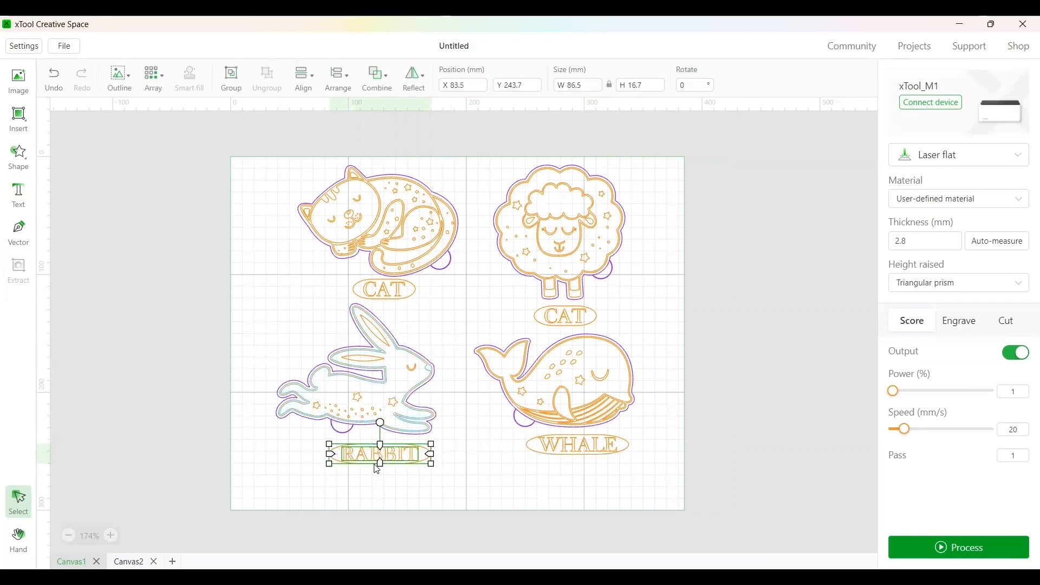
{"action": "left_click", "coordinate": [390, 505]}
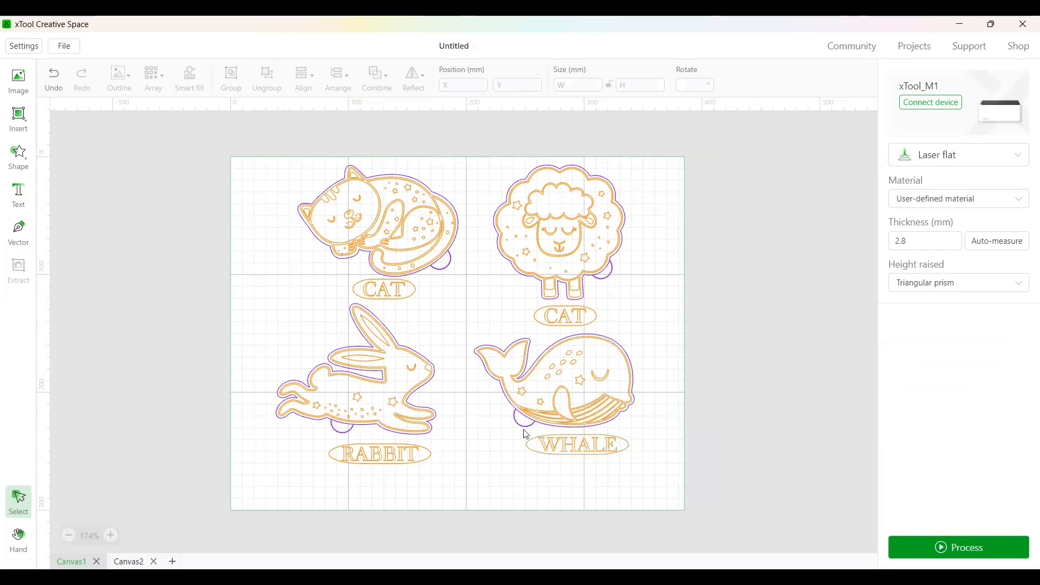
- Set the score settings of all four name tags, lettering and rounded rectangles, to 88% power, 89 mm/s speed and 2 passes
{"action": "left_click_drag", "start_coordinate": [519, 429], "coordinate": [657, 484]}
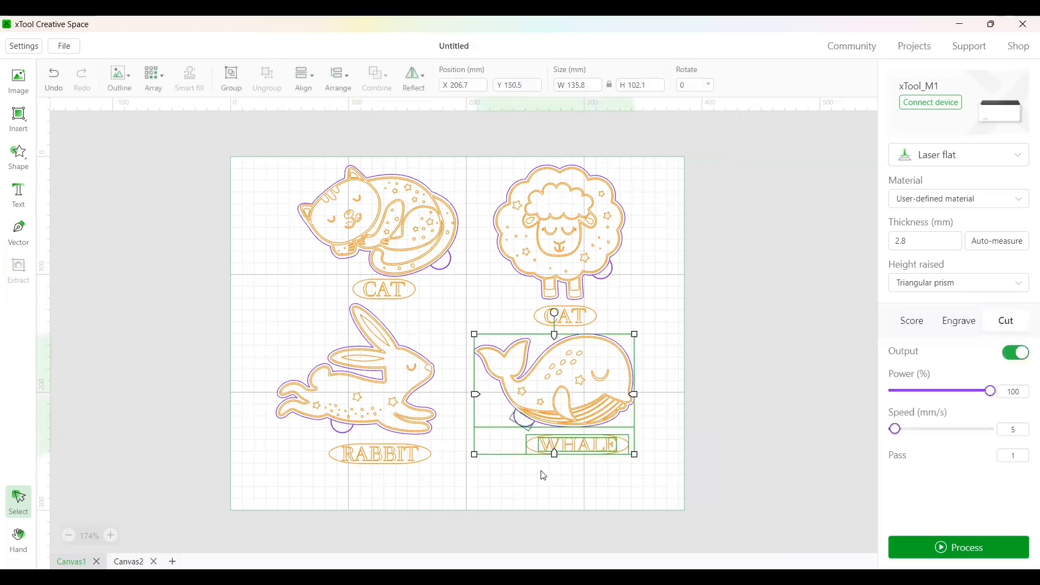
{"action": "left_click", "coordinate": [529, 470]}
{"action": "left_click", "coordinate": [548, 453]}
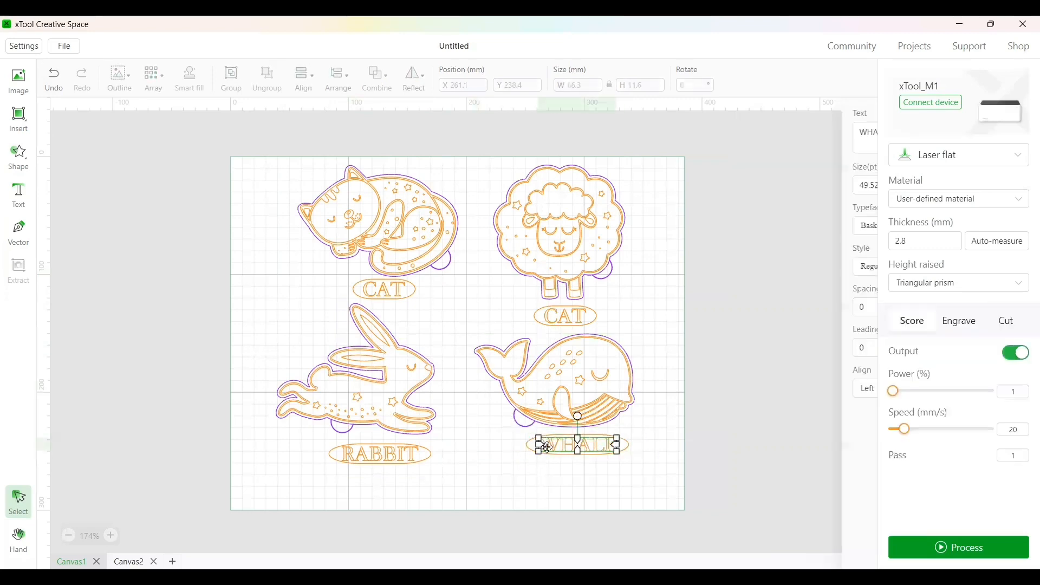
{"action": "left_click", "coordinate": [426, 462], "text": "shift"}
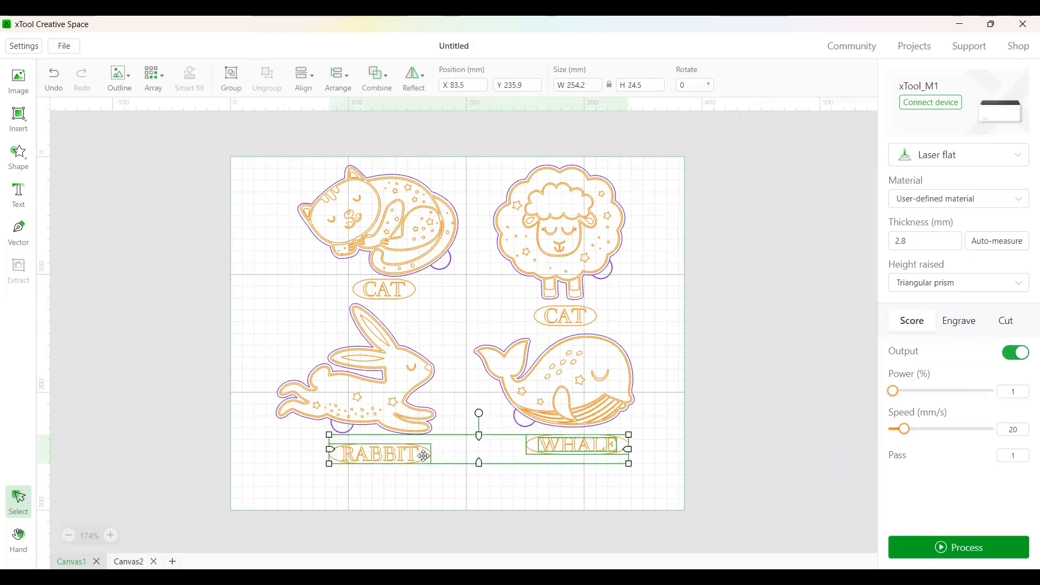
{"action": "left_click", "coordinate": [410, 291], "text": "shift"}
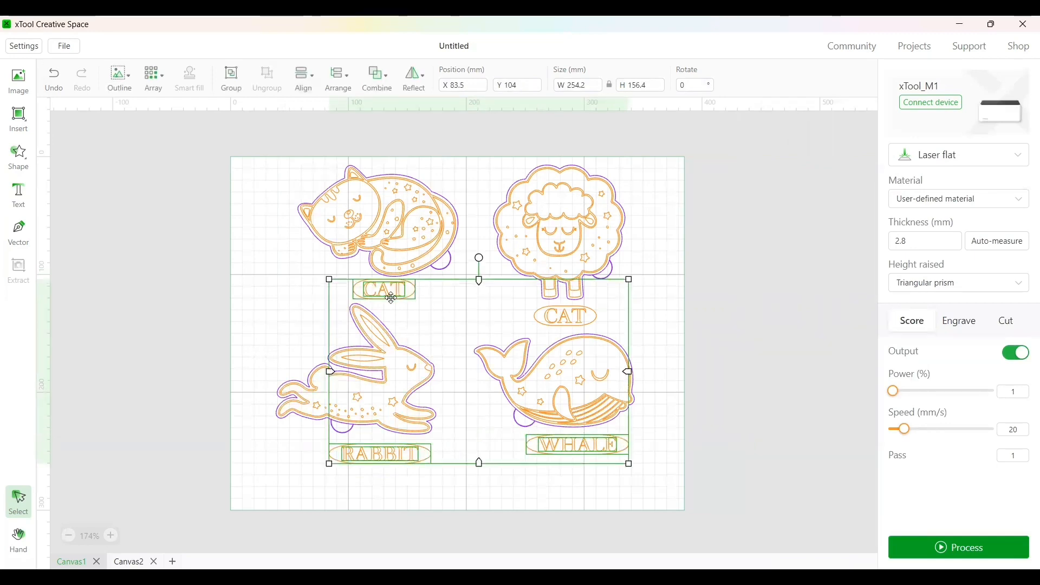
{"action": "left_click", "coordinate": [563, 317], "text": "shift"}
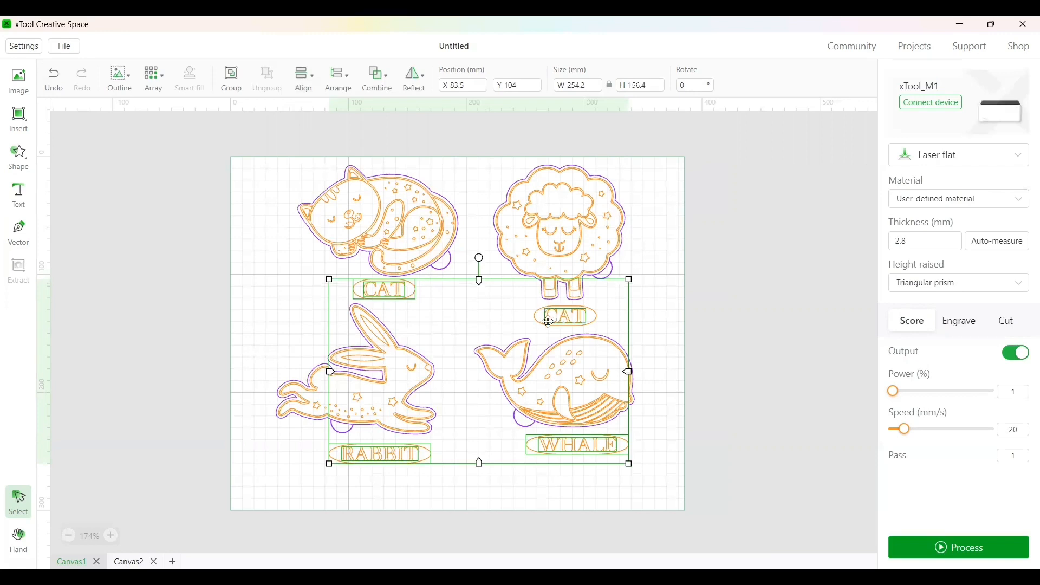
{"action": "left_click", "coordinate": [542, 321], "text": "shift"}
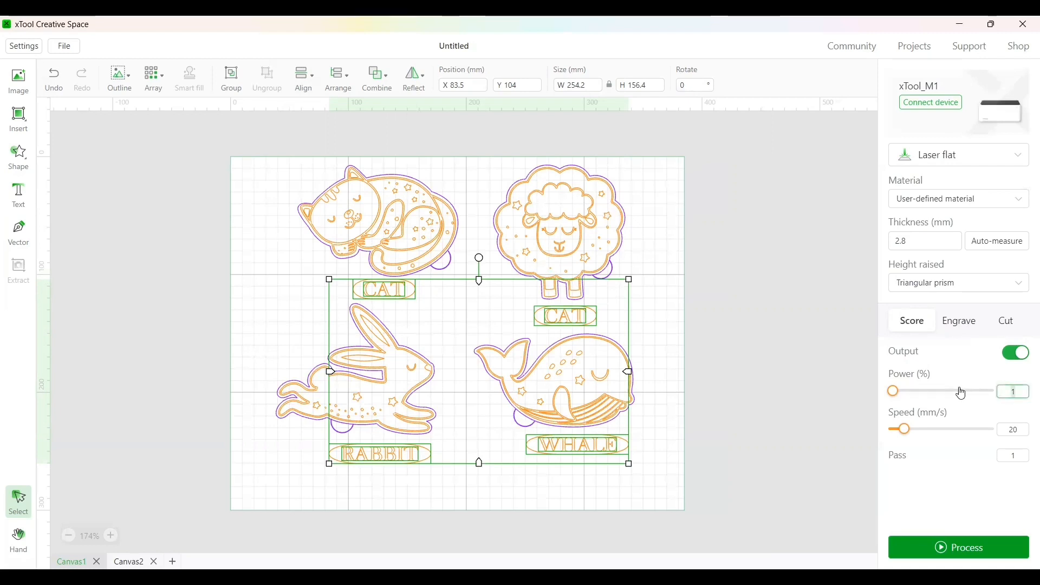
{"action": "left_click_drag", "start_coordinate": [962, 393], "coordinate": [979, 391]}
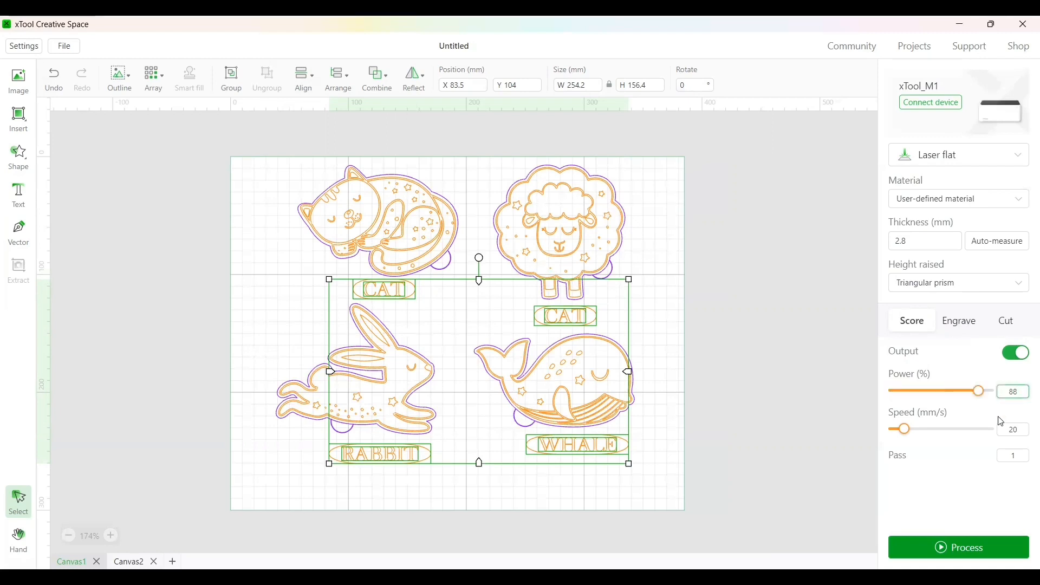
{"action": "left_click", "coordinate": [1021, 432]}
{"action": "left_click", "coordinate": [960, 431]}
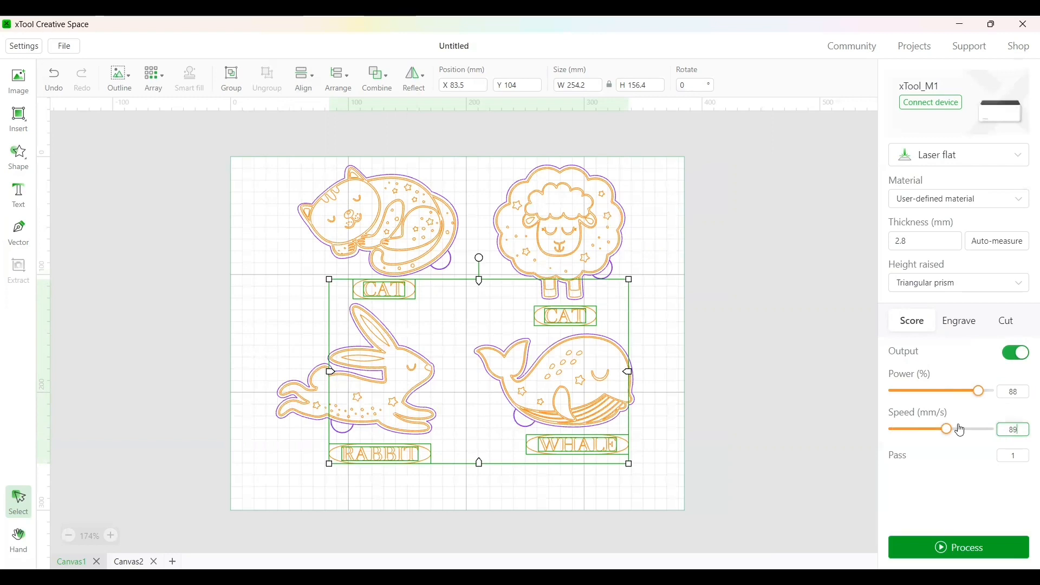
{"action": "double_click", "coordinate": [1015, 457]}
{"action": "type", "text": "2"}
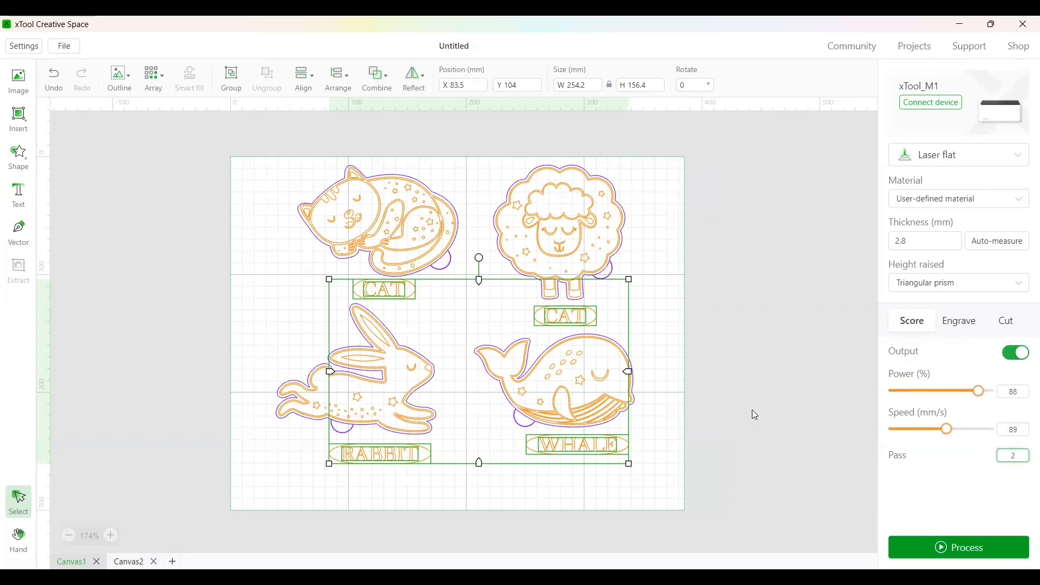
{"action": "left_click", "coordinate": [628, 330]}
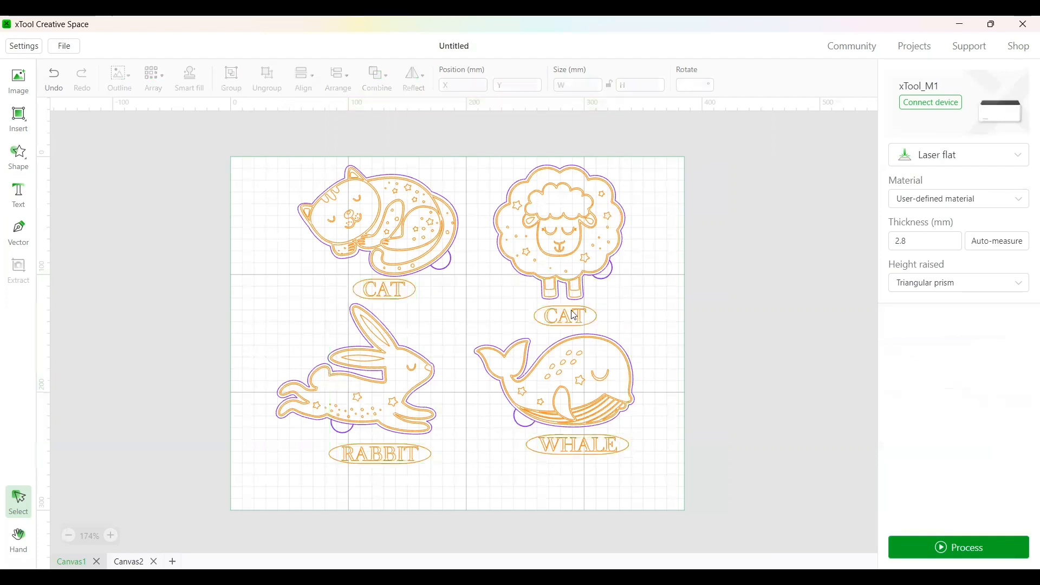
- Change the text of the tag below the sheep to SHEEP and widen its rounded rectangle to about 72.4 mm
{"action": "left_click", "coordinate": [575, 314]}
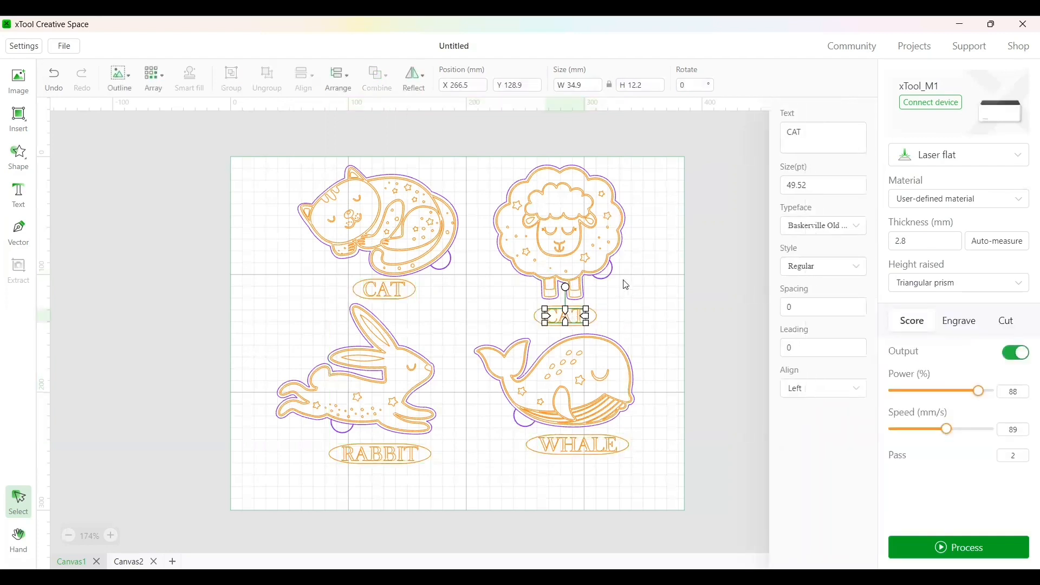
{"action": "left_click", "coordinate": [809, 131]}
{"action": "type", "text": "SHEEP"}
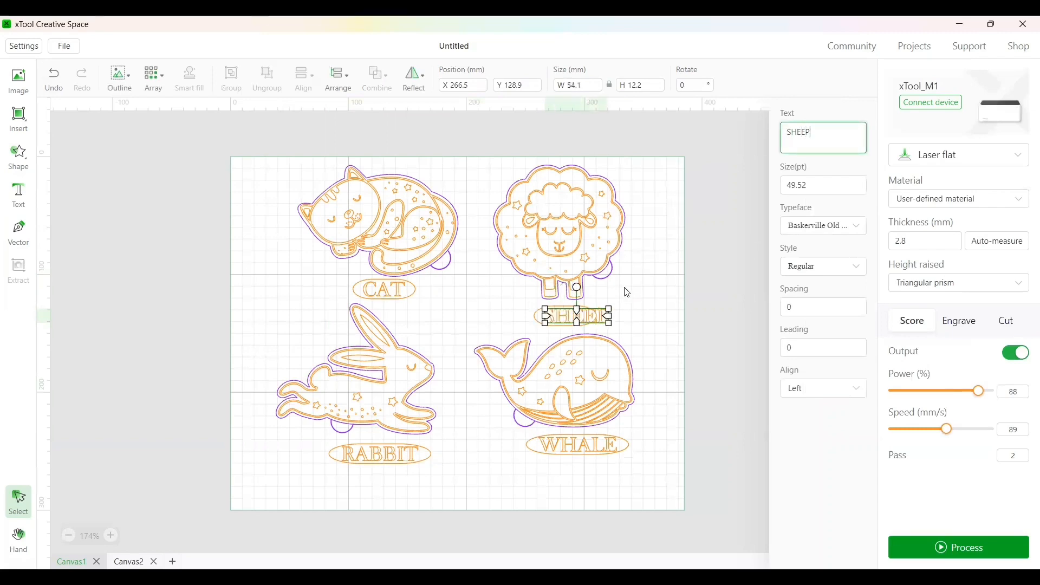
{"action": "left_click", "coordinate": [535, 303]}
{"action": "left_click", "coordinate": [538, 326]}
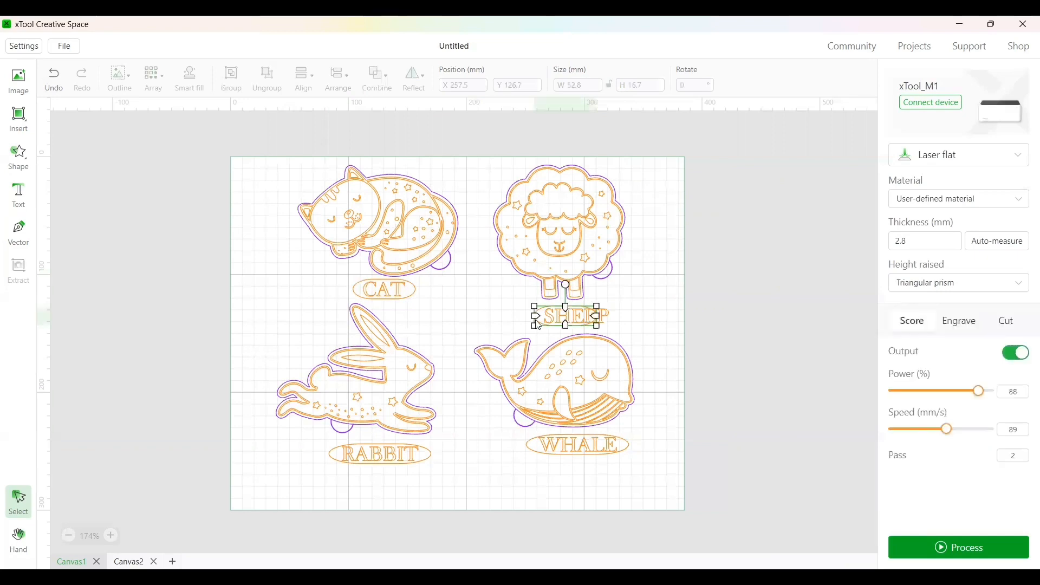
{"action": "left_click_drag", "start_coordinate": [596, 316], "coordinate": [620, 316]}
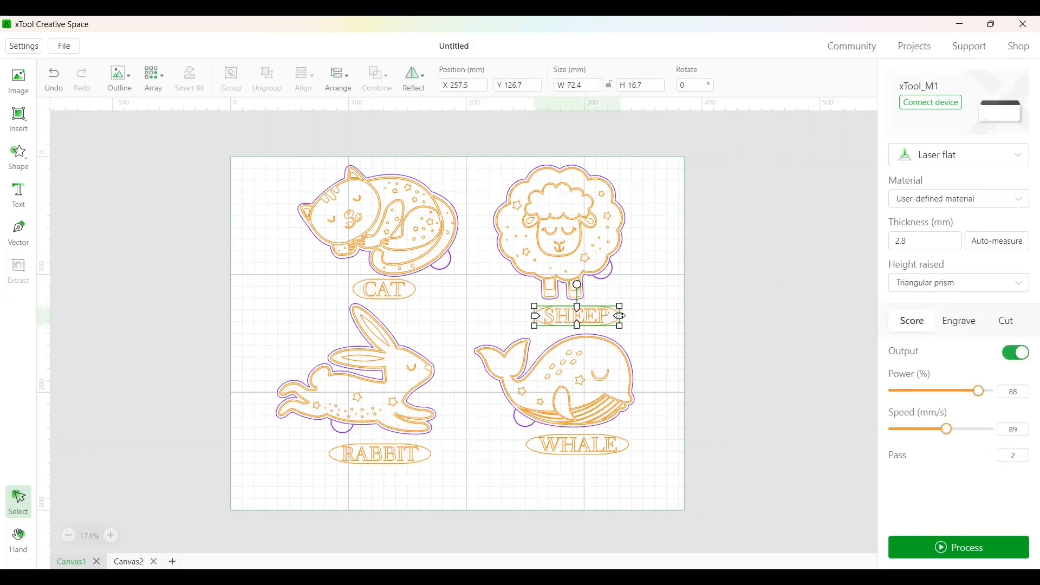
{"action": "left_click", "coordinate": [641, 326]}
- Centre-align the SHEEP text with its rounded rectangle and move the tag beneath the sheep to about X 243.8, Y 125.3 mm
{"action": "left_click", "coordinate": [602, 319]}
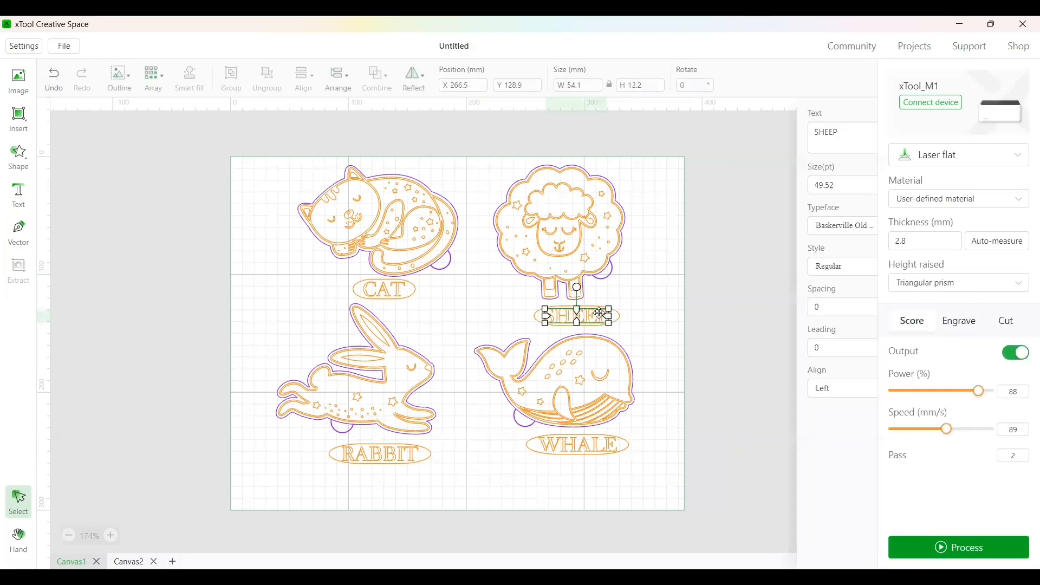
{"action": "left_click", "coordinate": [588, 314]}
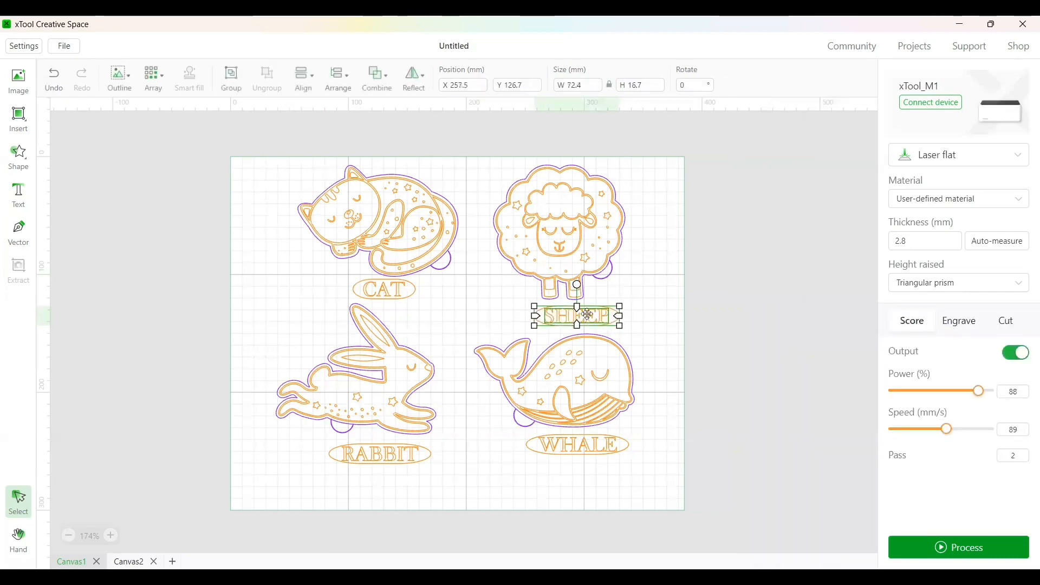
{"action": "left_click", "coordinate": [312, 85]}
{"action": "mouse_move", "coordinate": [304, 79]}
{"action": "left_click_drag", "start_coordinate": [577, 315], "coordinate": [561, 314]}
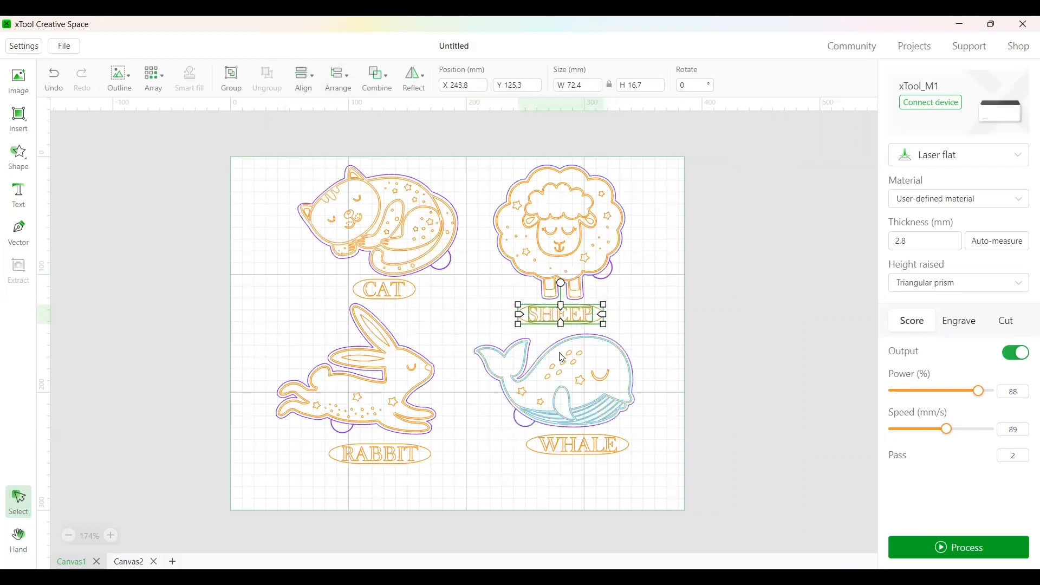
{"action": "left_click", "coordinate": [485, 480]}
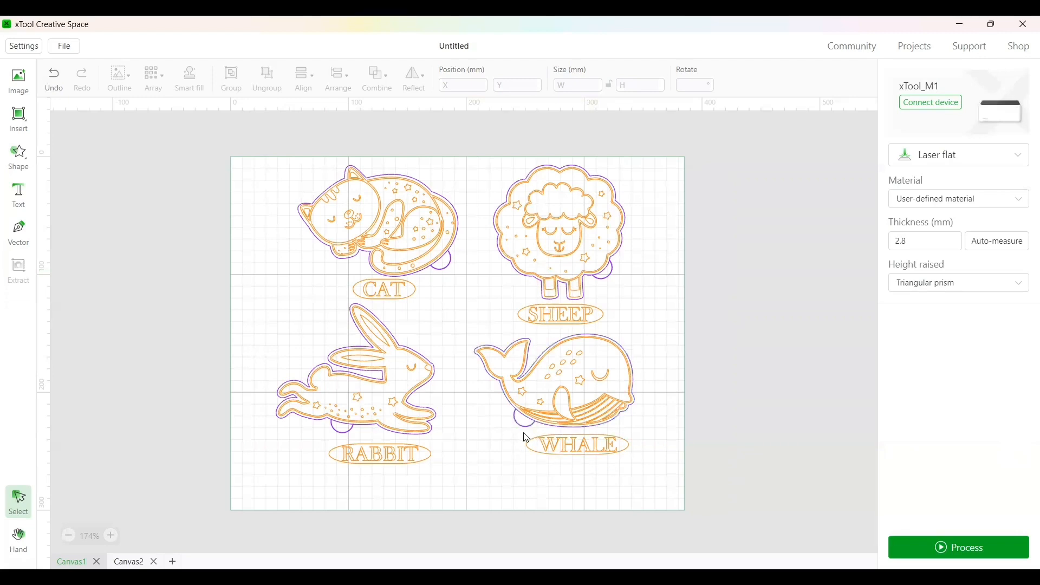
- Move the WHALE text and its rounded rectangle together beneath the whale to about X 237.1, Y 241.2 mm
{"action": "left_click_drag", "start_coordinate": [521, 435], "coordinate": [648, 482]}
{"action": "left_click_drag", "start_coordinate": [601, 448], "coordinate": [585, 454]}
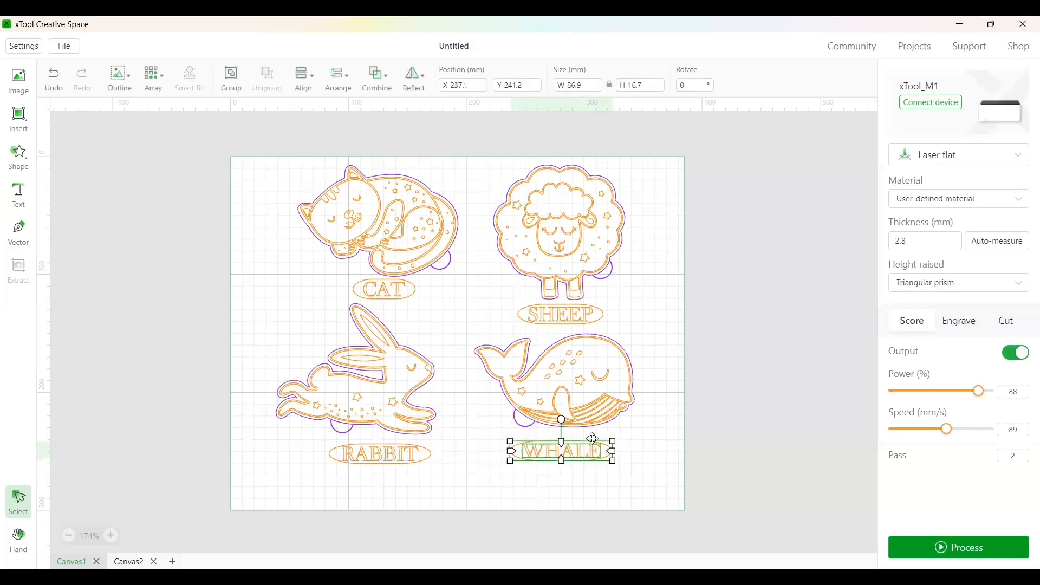
{"action": "left_click", "coordinate": [646, 424]}
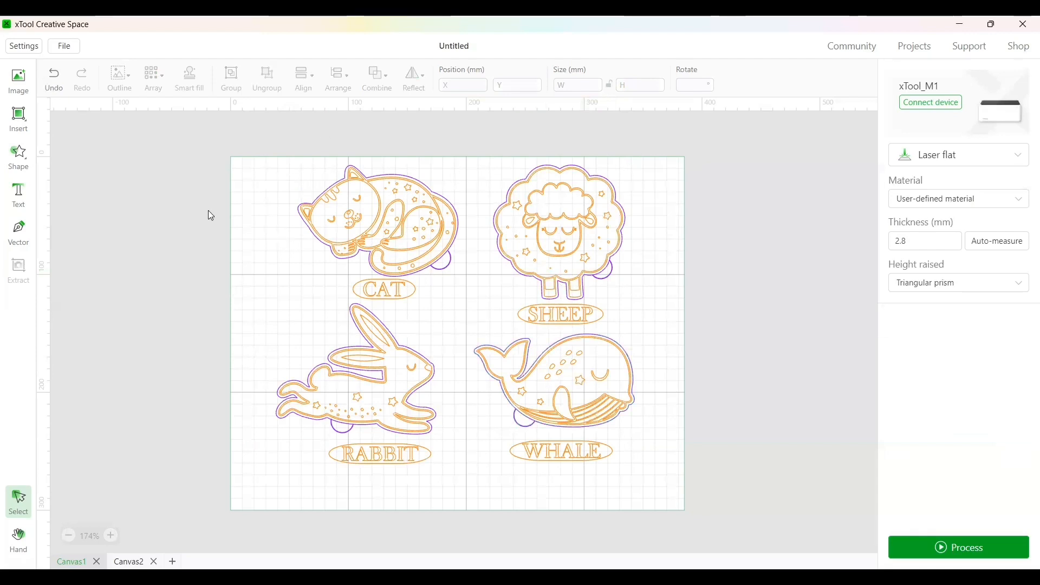
- Add a rounded square shape, enlarge it to about 291.9 × 293.1 mm and move it over the four animals
{"action": "left_click", "coordinate": [18, 162]}
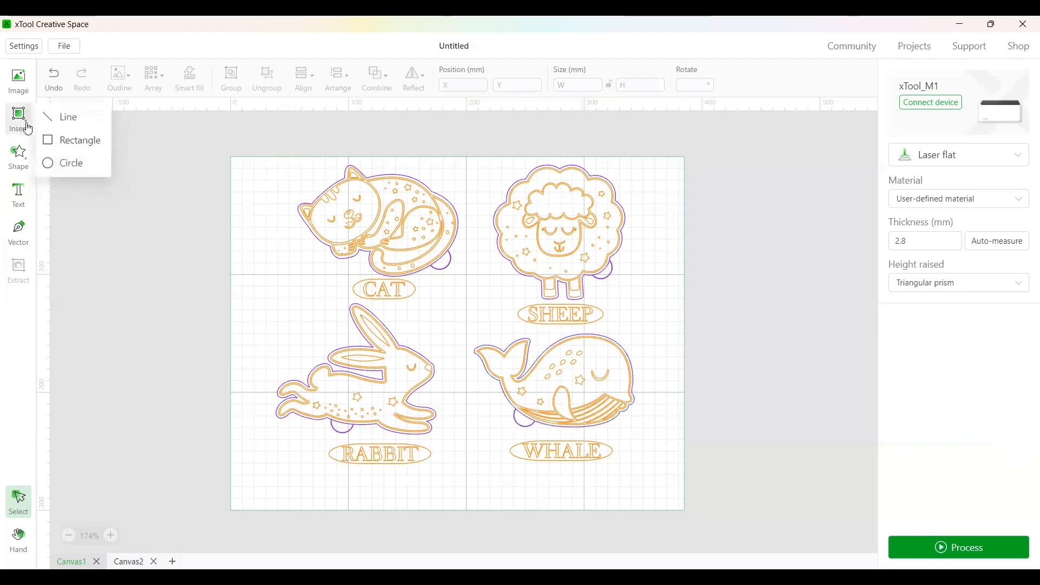
{"action": "left_click", "coordinate": [17, 163]}
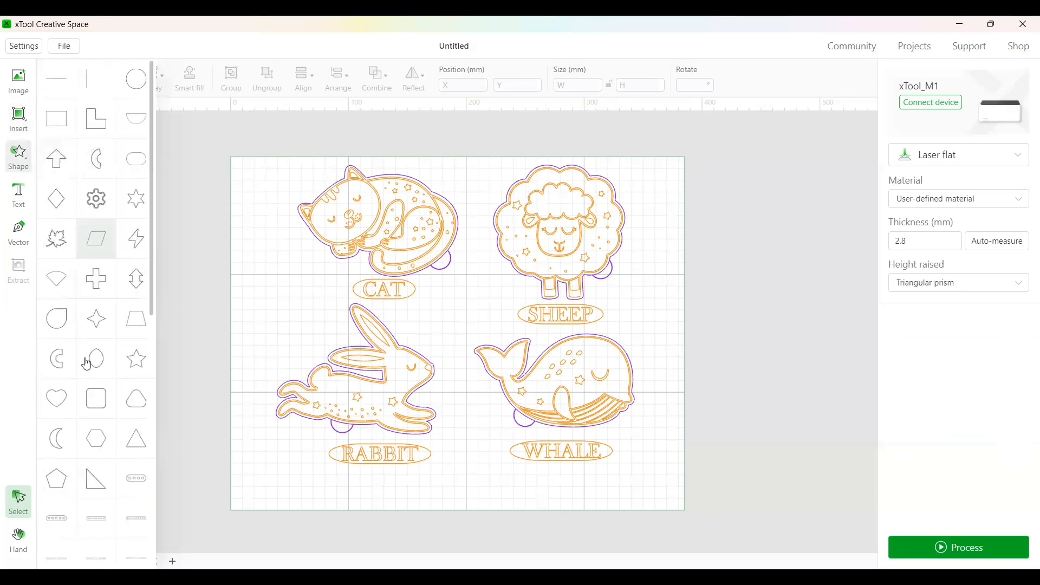
{"action": "left_click", "coordinate": [95, 401]}
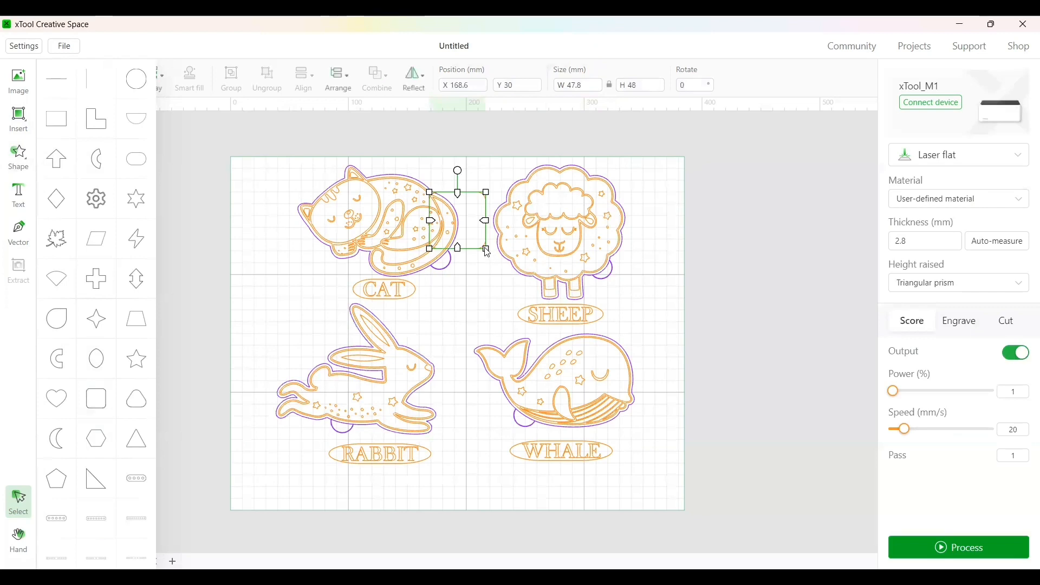
{"action": "left_click", "coordinate": [611, 87]}
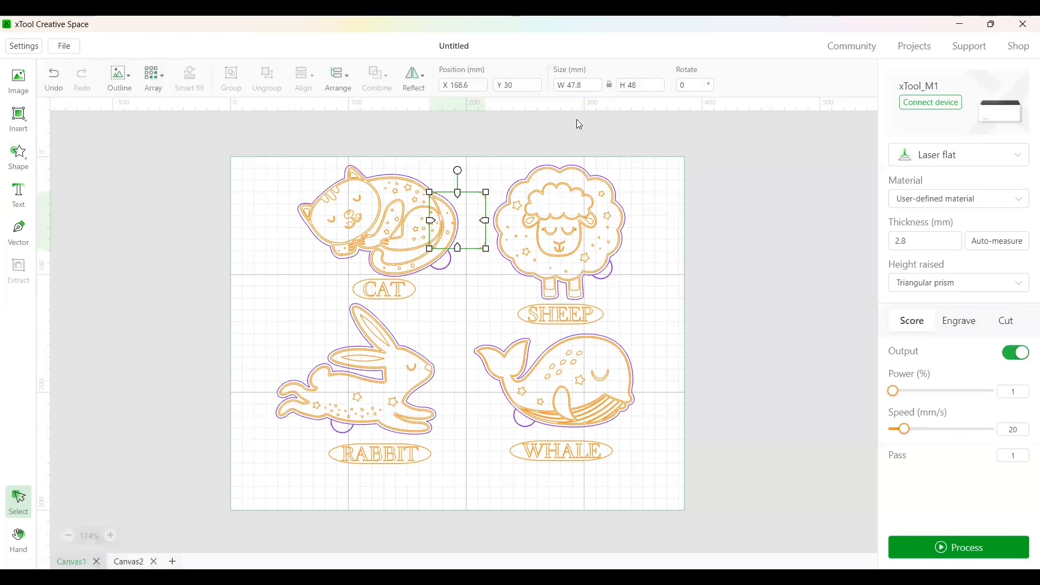
{"action": "left_click_drag", "start_coordinate": [486, 250], "coordinate": [706, 470]}
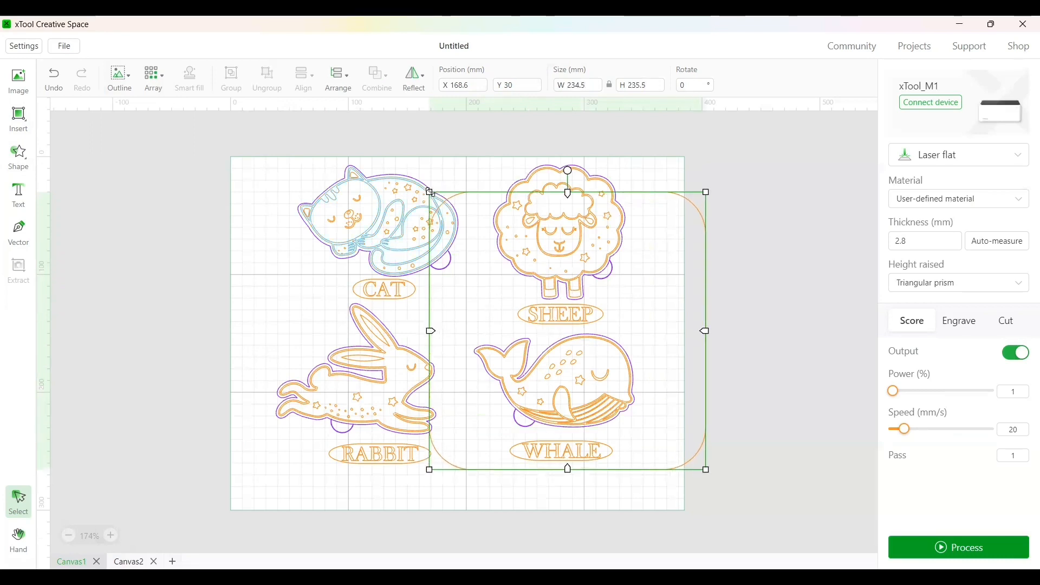
{"action": "left_click_drag", "start_coordinate": [428, 191], "coordinate": [362, 125]}
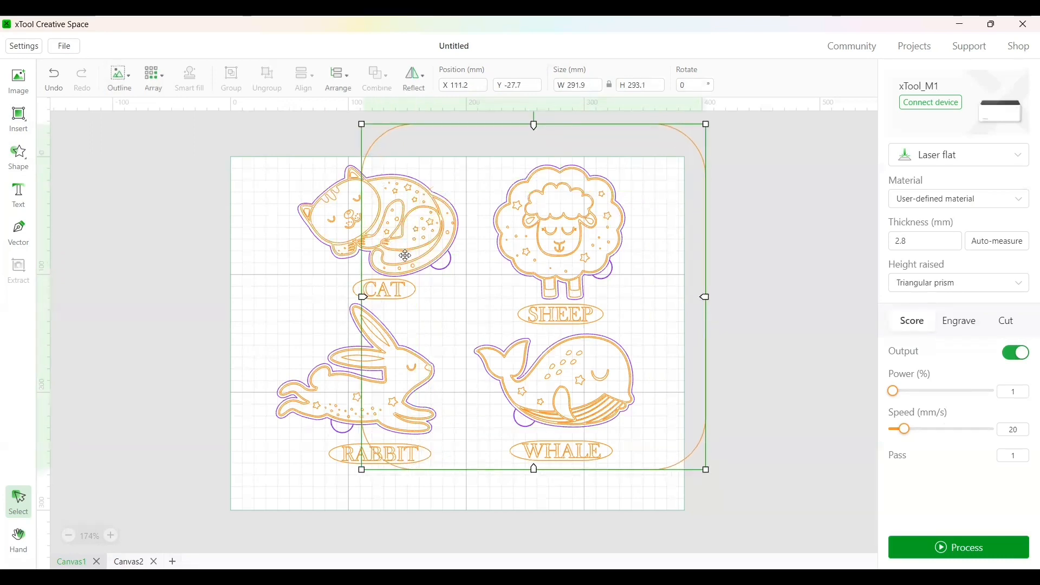
{"action": "left_click_drag", "start_coordinate": [446, 280], "coordinate": [372, 290]}
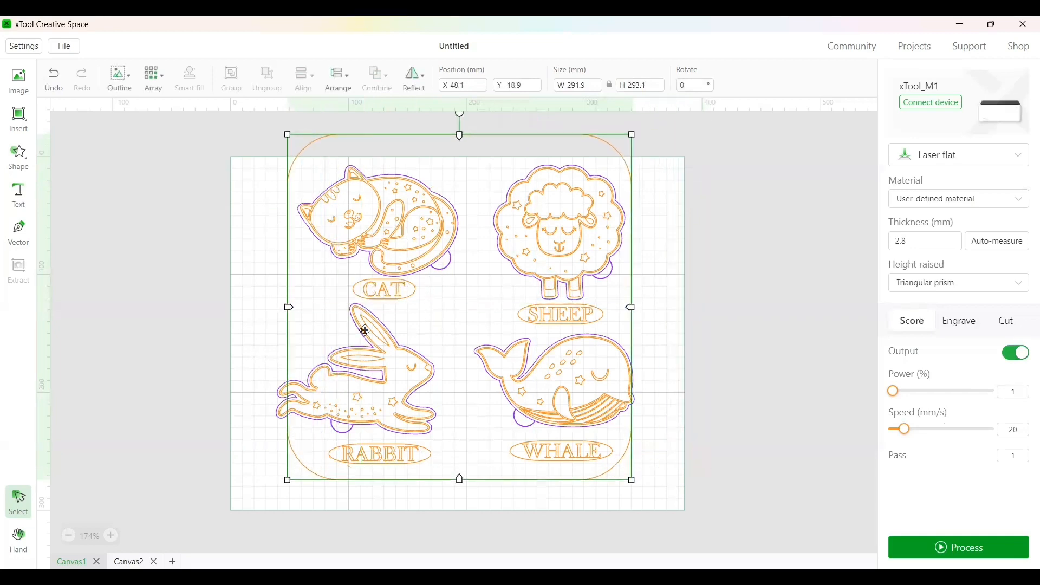
- Unlock the rounded square's proportions and widen it on both sides to about 325.4 mm, keeping it unrotated
{"action": "left_click_drag", "start_coordinate": [288, 307], "coordinate": [271, 307]}
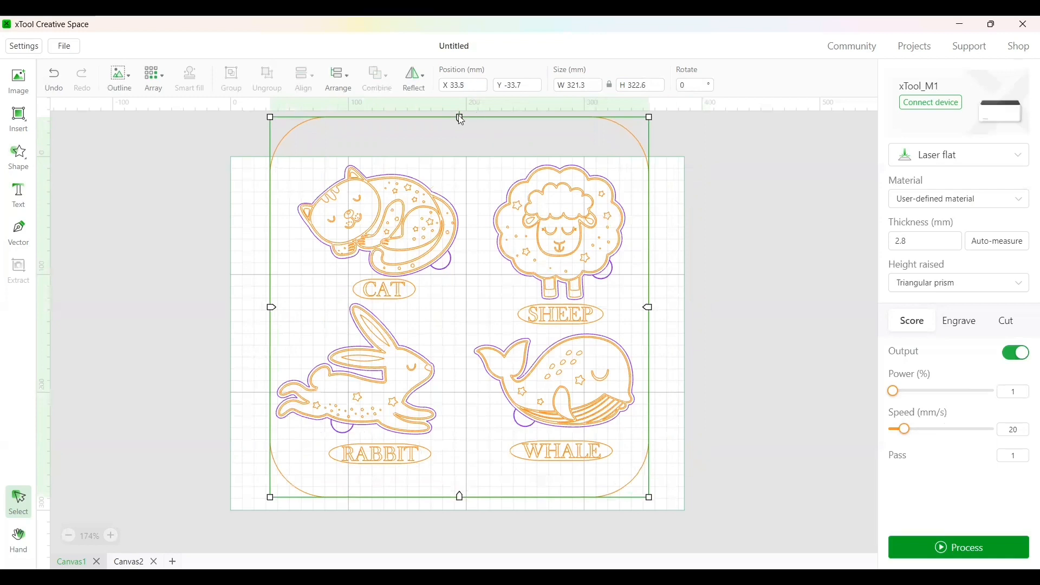
{"action": "mouse_move", "coordinate": [459, 115]}
{"action": "left_mouse_down"}
{"action": "mouse_move", "coordinate": [448, 156]}
{"action": "mouse_move", "coordinate": [449, 130]}
{"action": "left_mouse_up"}
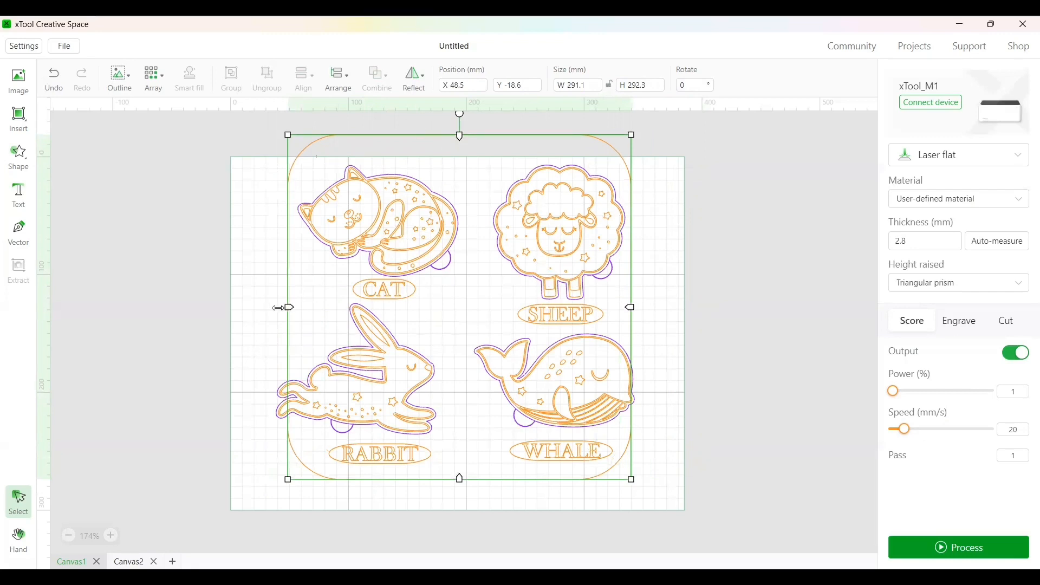
{"action": "left_click_drag", "start_coordinate": [286, 307], "coordinate": [267, 307]}
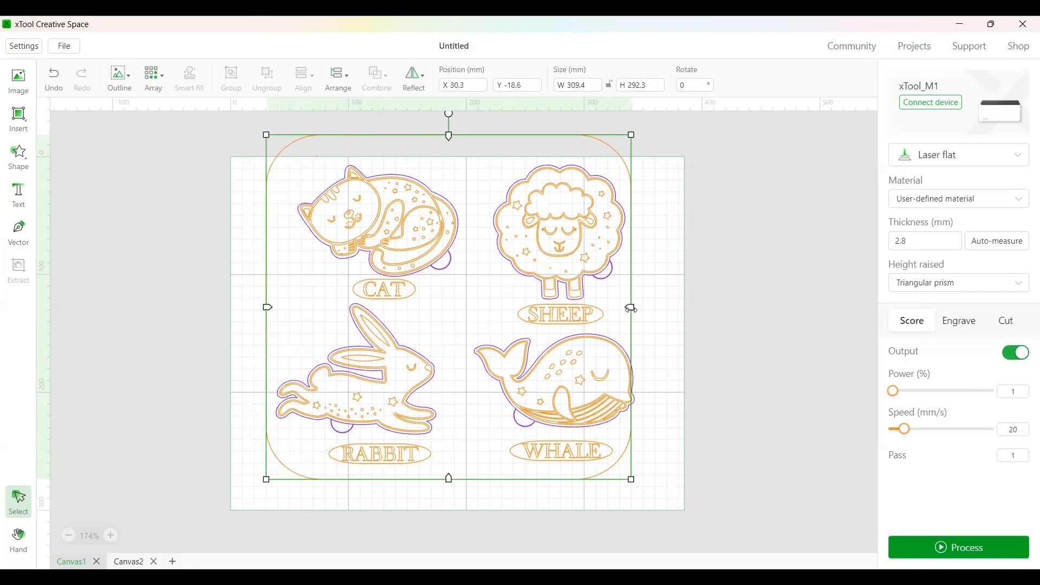
{"action": "left_click_drag", "start_coordinate": [630, 307], "coordinate": [651, 307]}
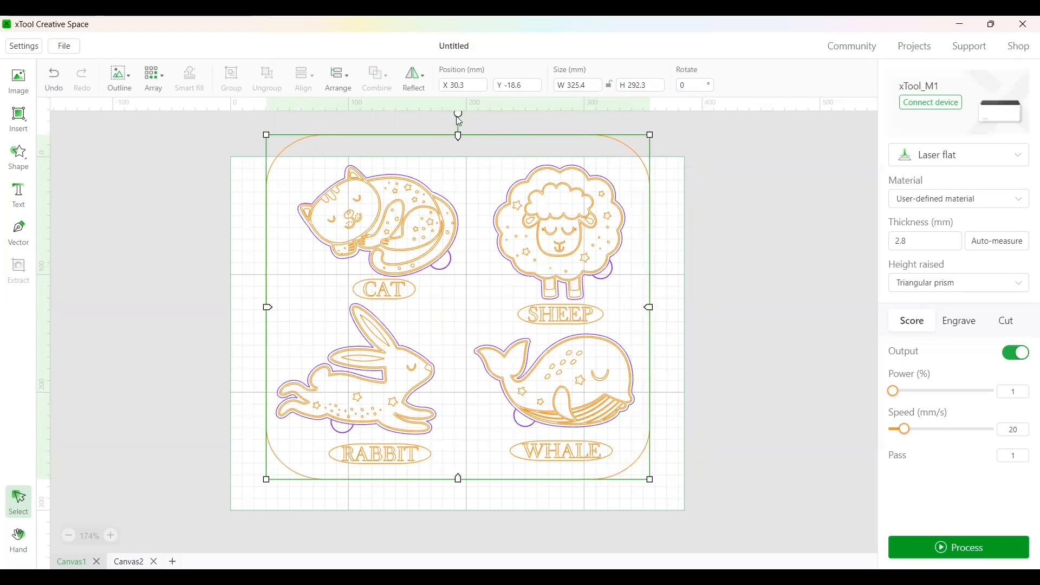
{"action": "left_click_drag", "start_coordinate": [457, 114], "coordinate": [453, 146]}
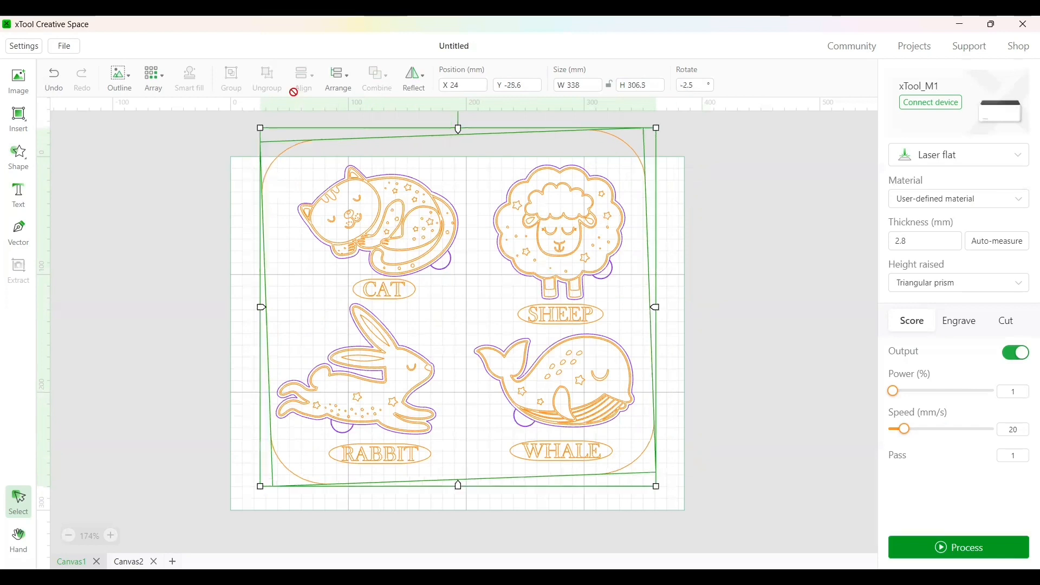
{"action": "left_click", "coordinate": [54, 79]}
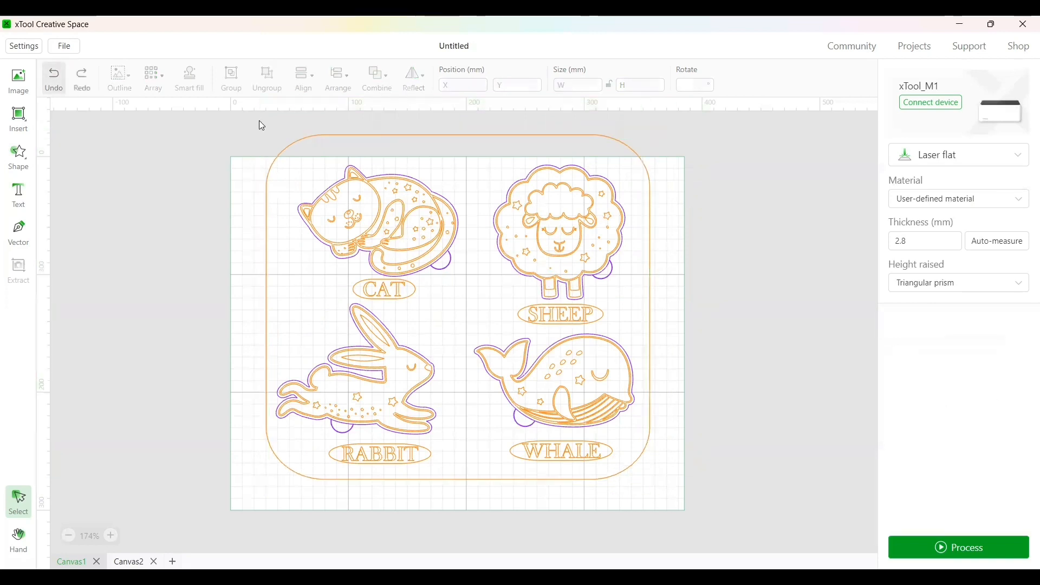
- Trim the rounded square to about 313 mm wide and 263.8 mm high around the animals and their name tags
{"action": "left_click", "coordinate": [346, 136]}
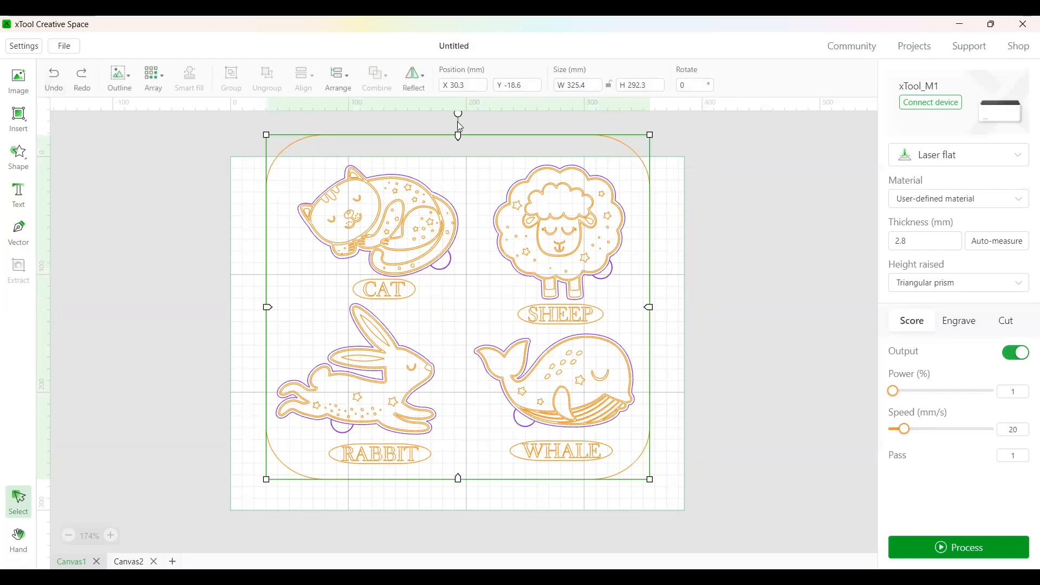
{"action": "left_click_drag", "start_coordinate": [458, 135], "coordinate": [459, 161]}
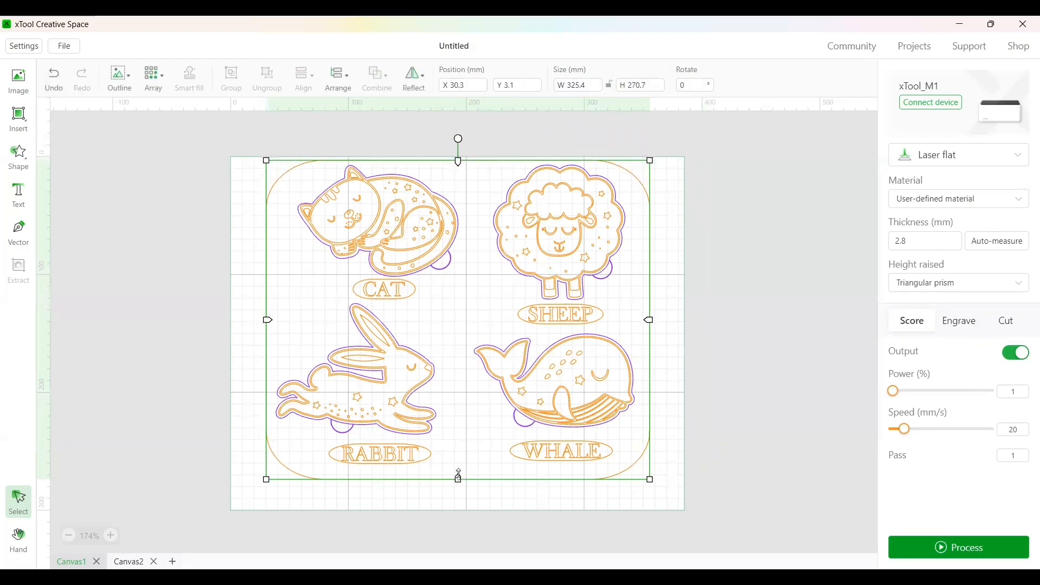
{"action": "left_click_drag", "start_coordinate": [458, 478], "coordinate": [459, 471]}
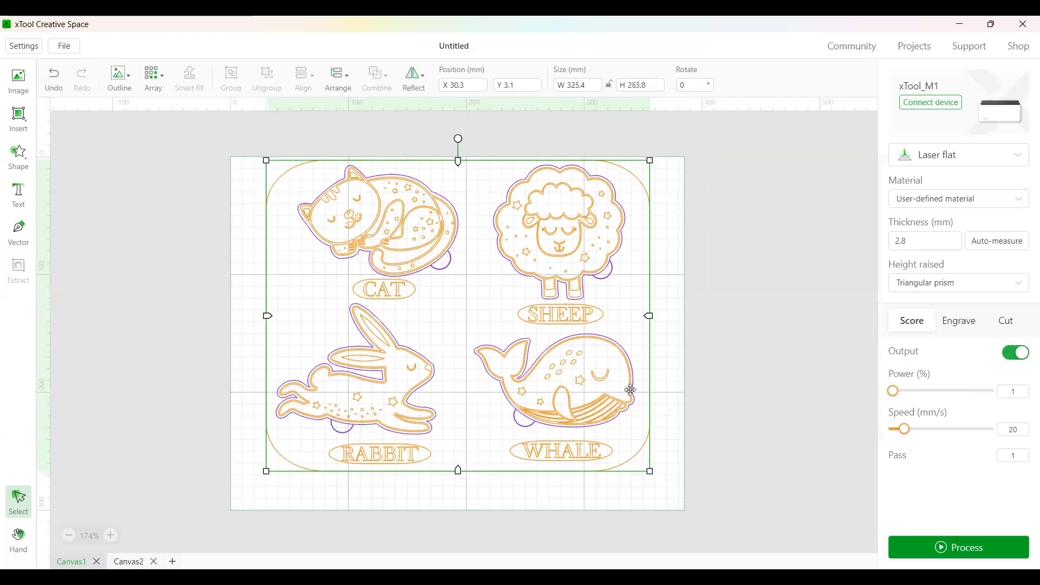
{"action": "left_click_drag", "start_coordinate": [650, 317], "coordinate": [642, 316]}
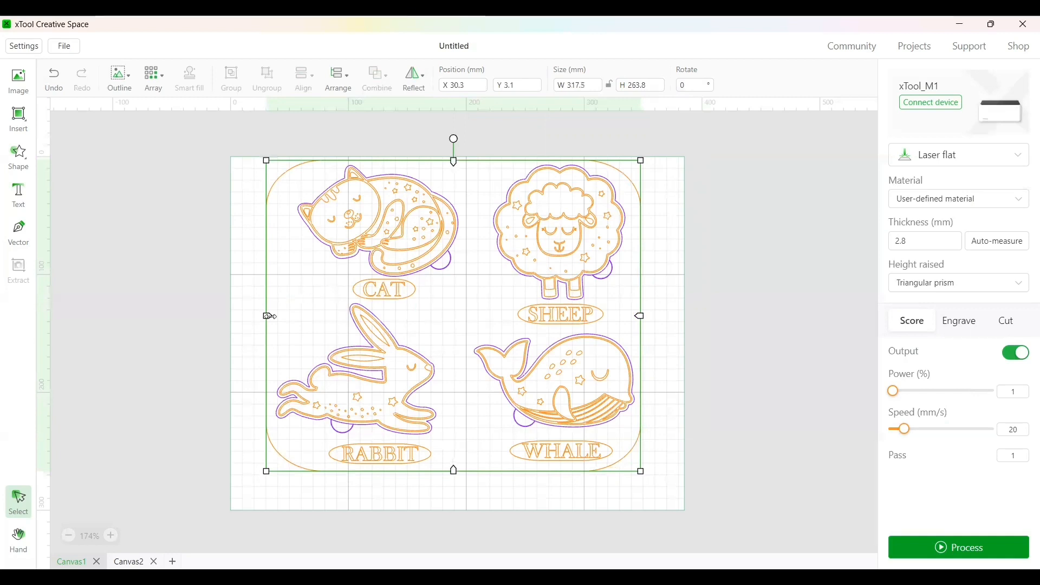
{"action": "left_click_drag", "start_coordinate": [268, 315], "coordinate": [272, 316]}
{"action": "left_click", "coordinate": [237, 331]}
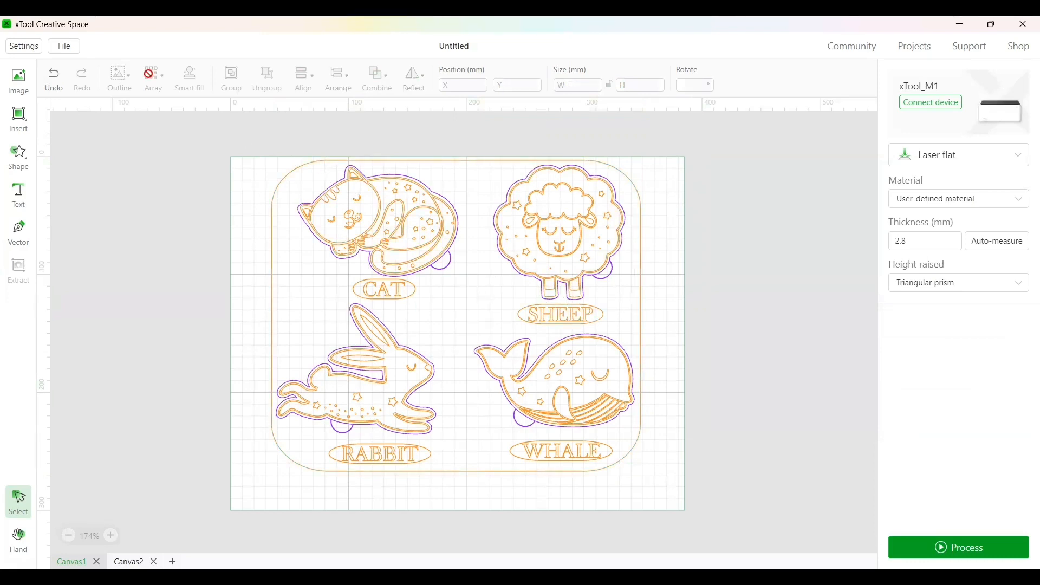
- Switch the measurement unit to inches and check the rounded square's size
{"action": "left_click", "coordinate": [25, 47]}
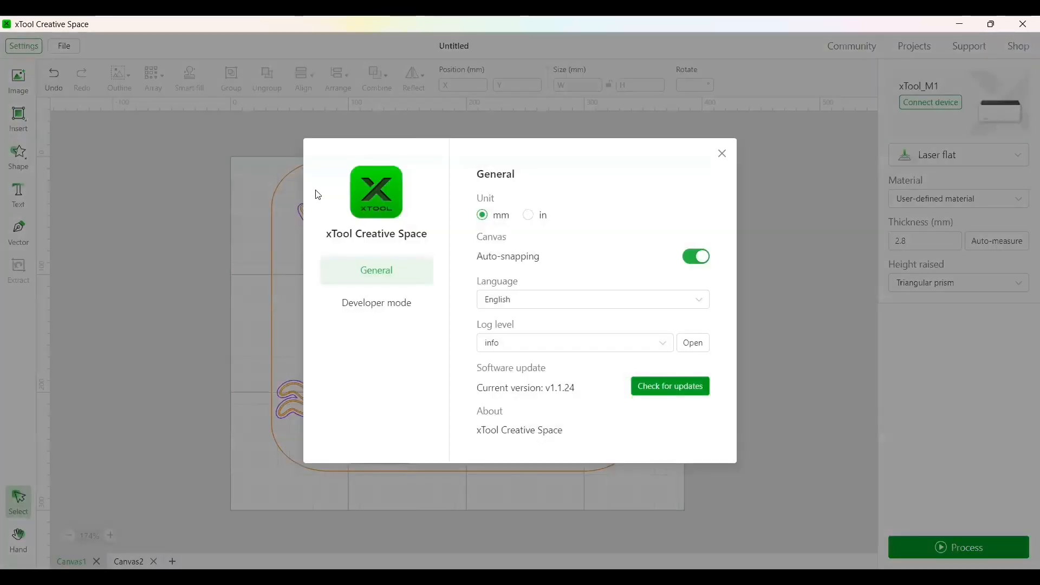
{"action": "left_click", "coordinate": [528, 215]}
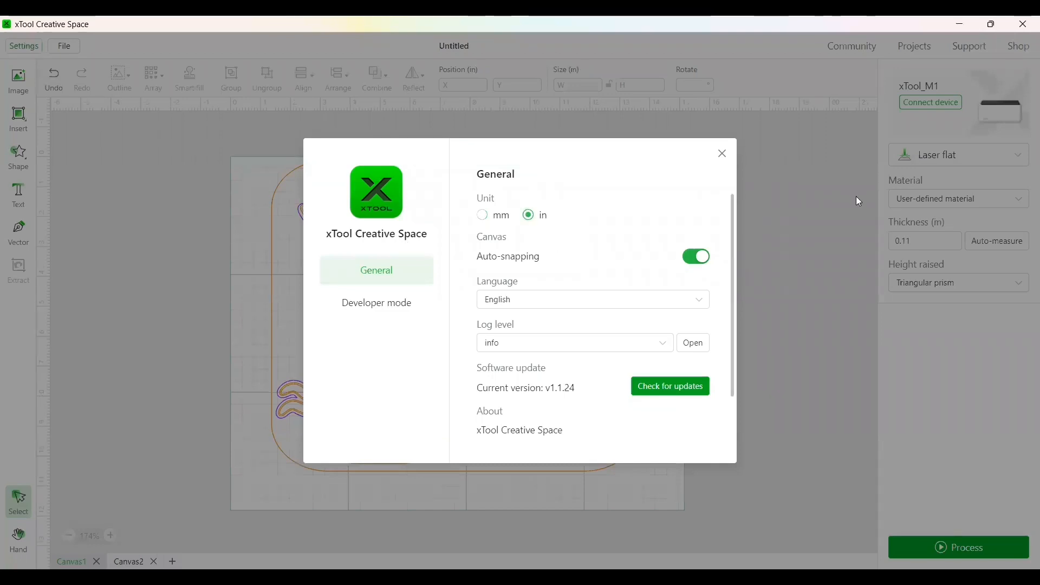
{"action": "left_click", "coordinate": [723, 154]}
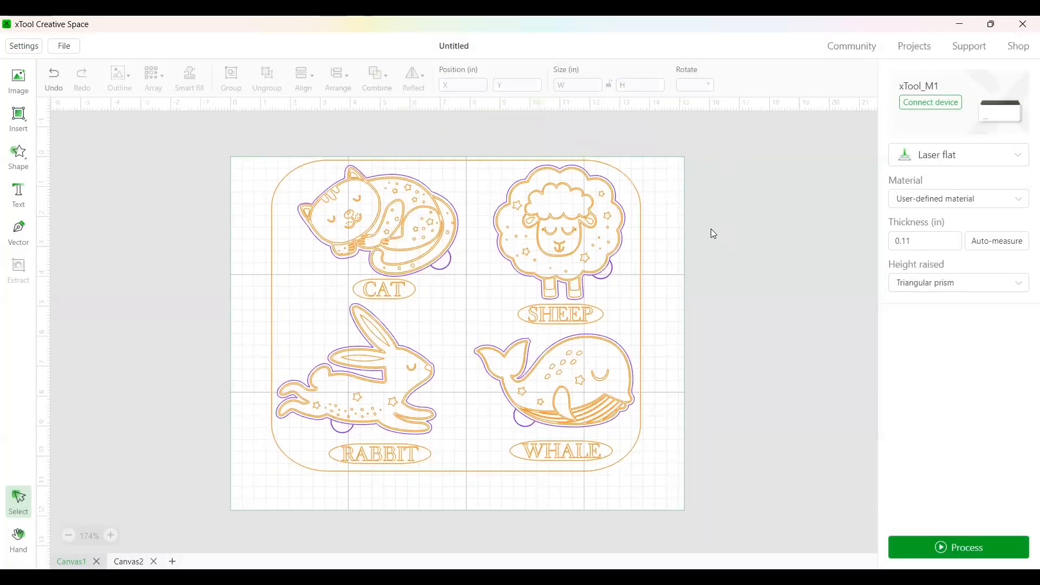
{"action": "left_click", "coordinate": [639, 210]}
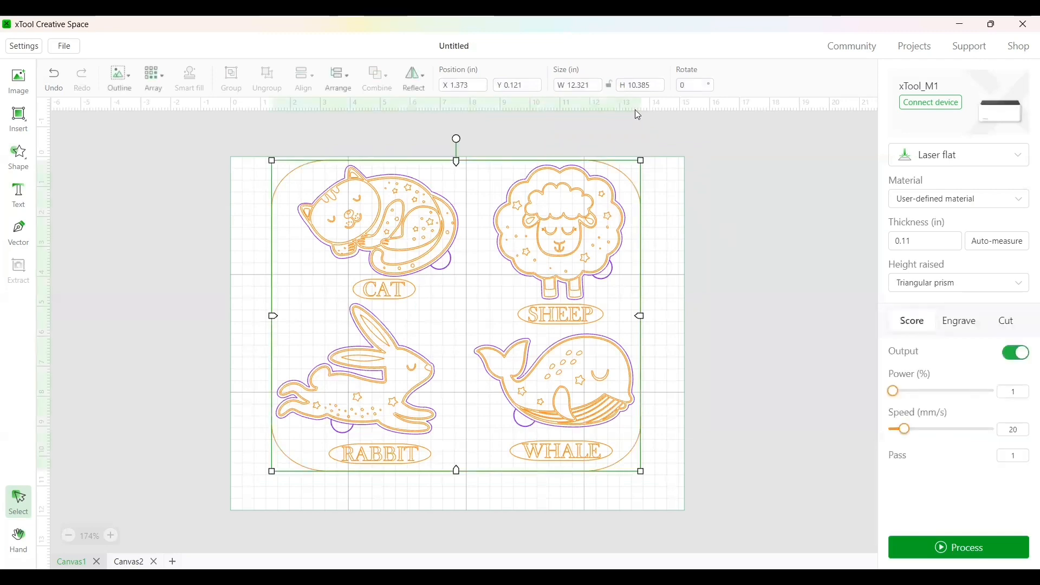
{"action": "left_click", "coordinate": [600, 90]}
{"action": "left_click", "coordinate": [355, 118]}
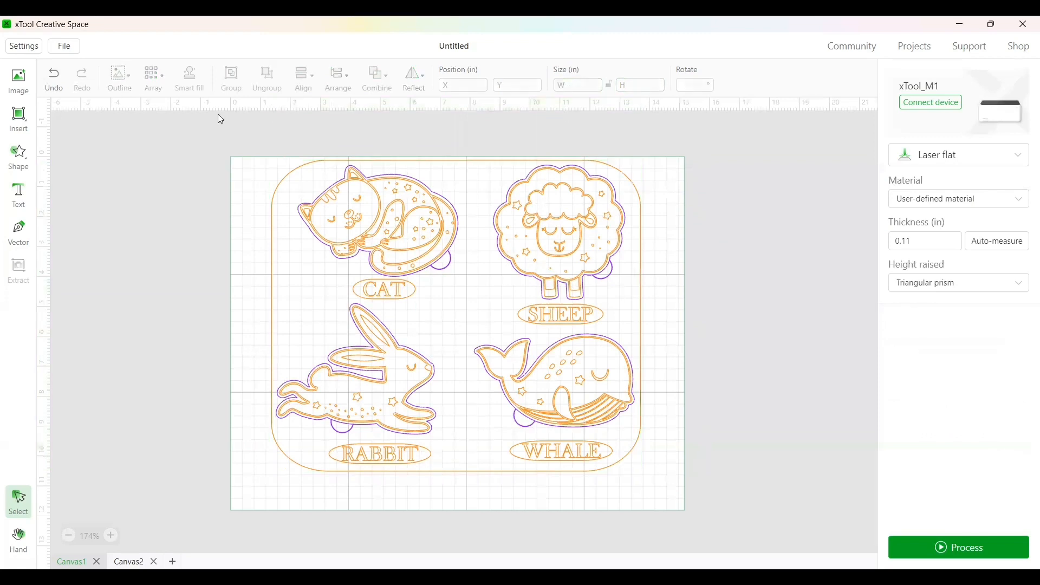
- Select the whole design and scale it down proportionally so the rounded square measures about 10.313 × 8.692 in
{"action": "left_click_drag", "start_coordinate": [218, 114], "coordinate": [671, 516]}
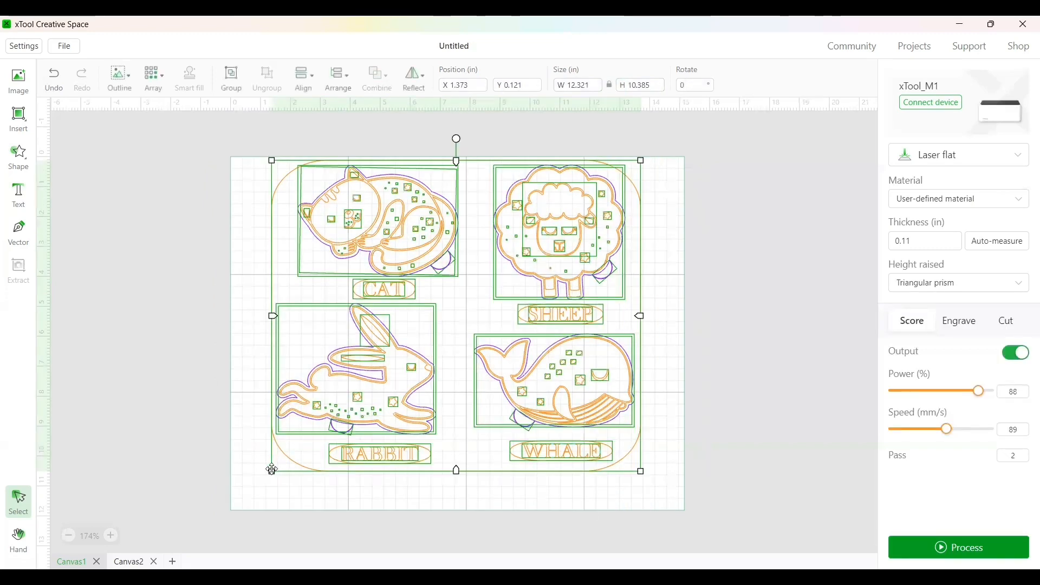
{"action": "left_click_drag", "start_coordinate": [270, 474], "coordinate": [344, 425]}
{"action": "left_click", "coordinate": [610, 309]}
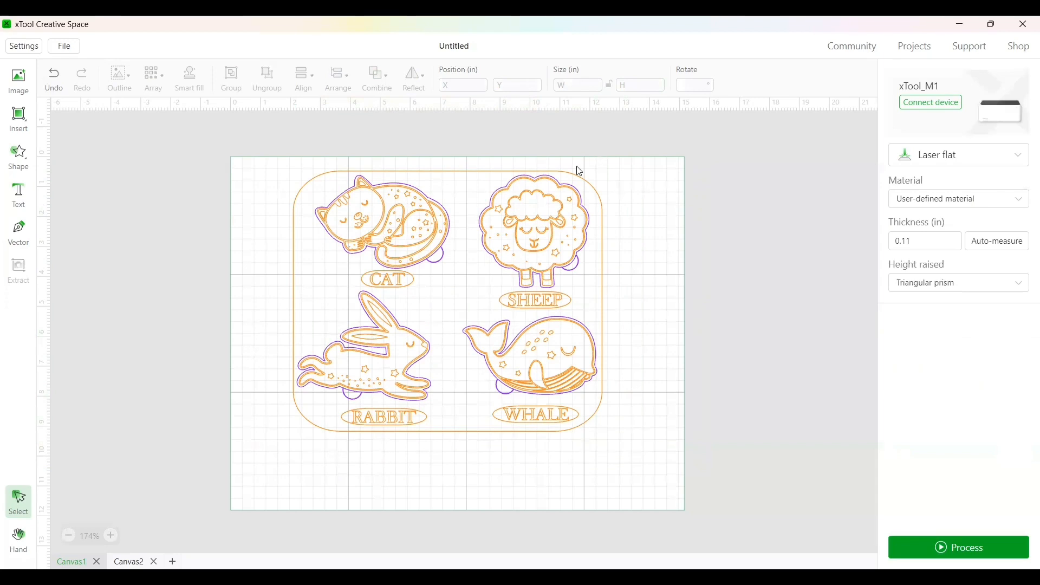
- Select the rounded square and switch the measurement unit back to millimetres
{"action": "left_click", "coordinate": [434, 178]}
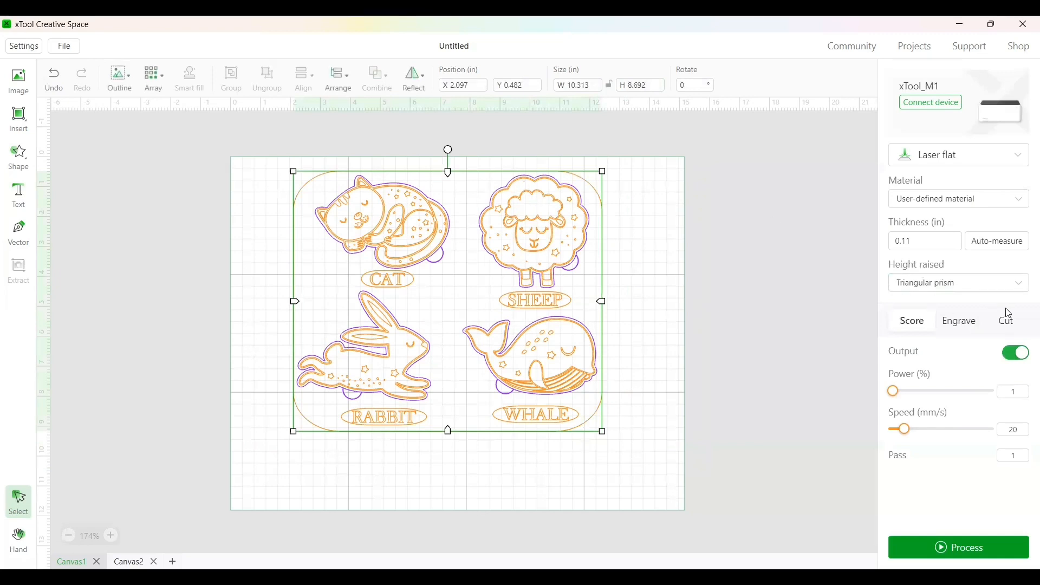
{"action": "left_click", "coordinate": [32, 49]}
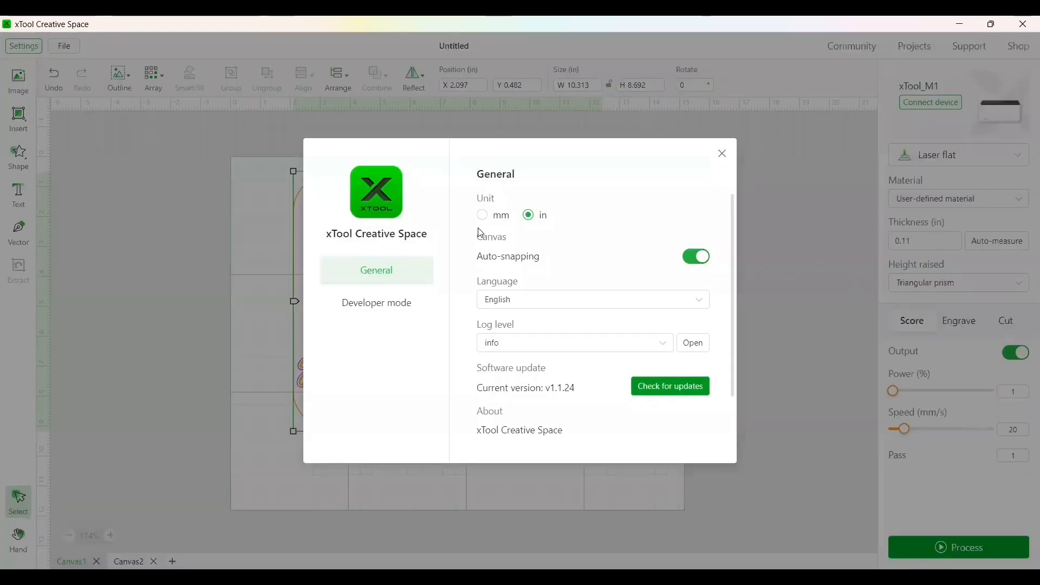
{"action": "left_click", "coordinate": [490, 221]}
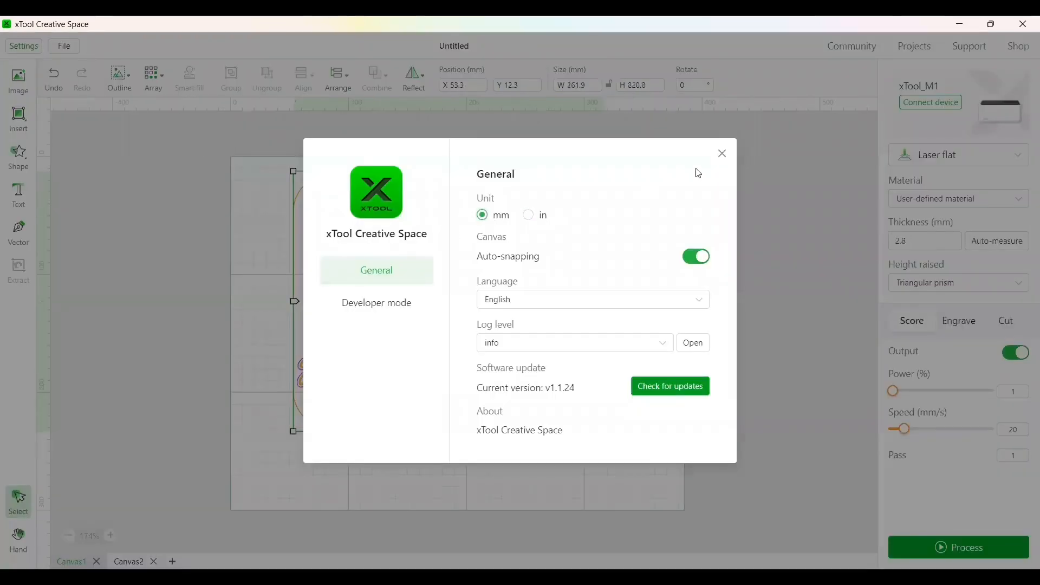
{"action": "left_click", "coordinate": [723, 156]}
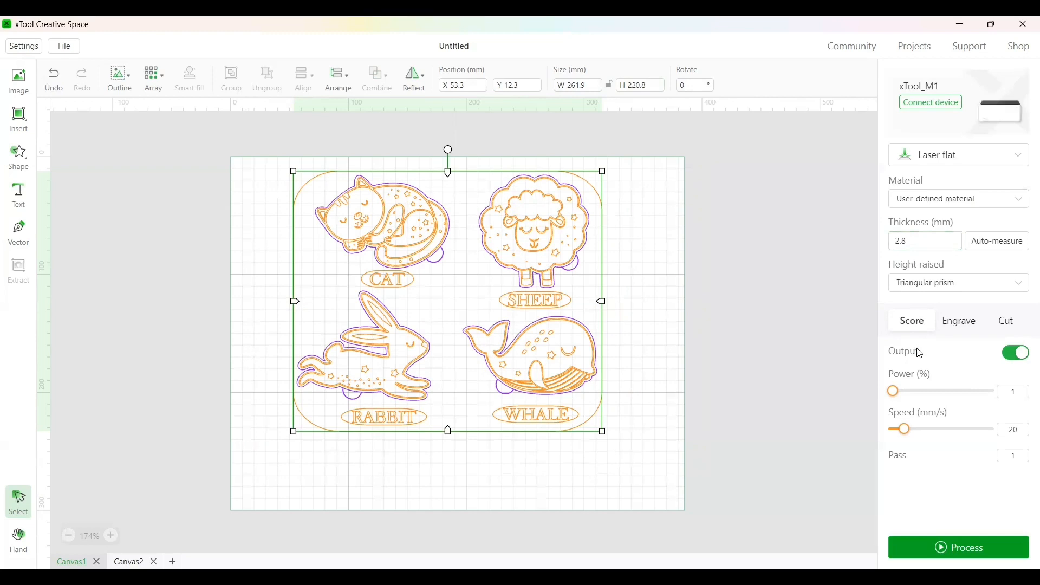
- Set the rounded square to Cut with 100% power and a speed of 5 mm/s
{"action": "left_click", "coordinate": [1010, 323]}
{"action": "left_click_drag", "start_coordinate": [894, 391], "coordinate": [992, 391]}
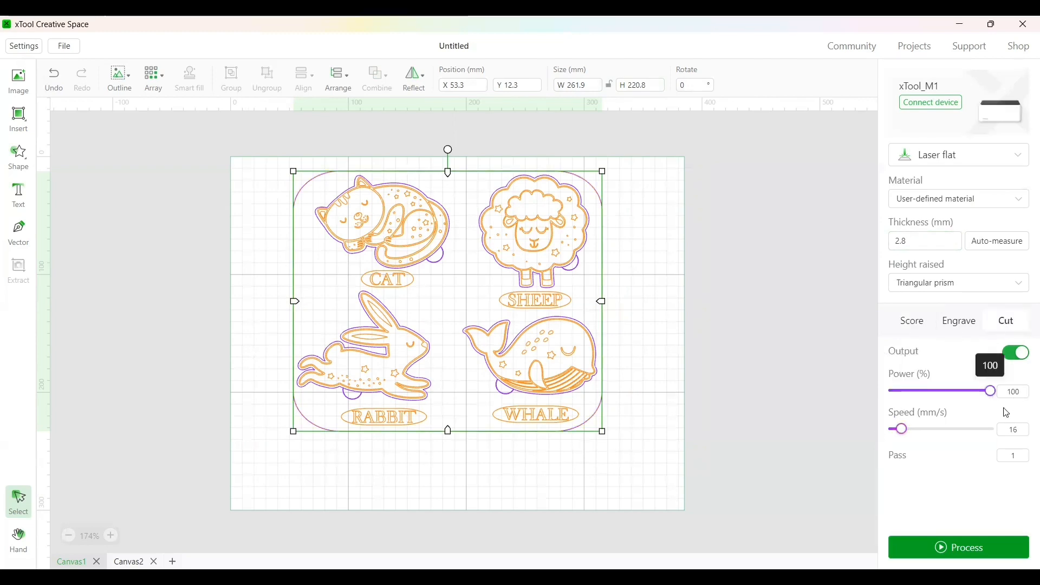
{"action": "type", "text": "5"}
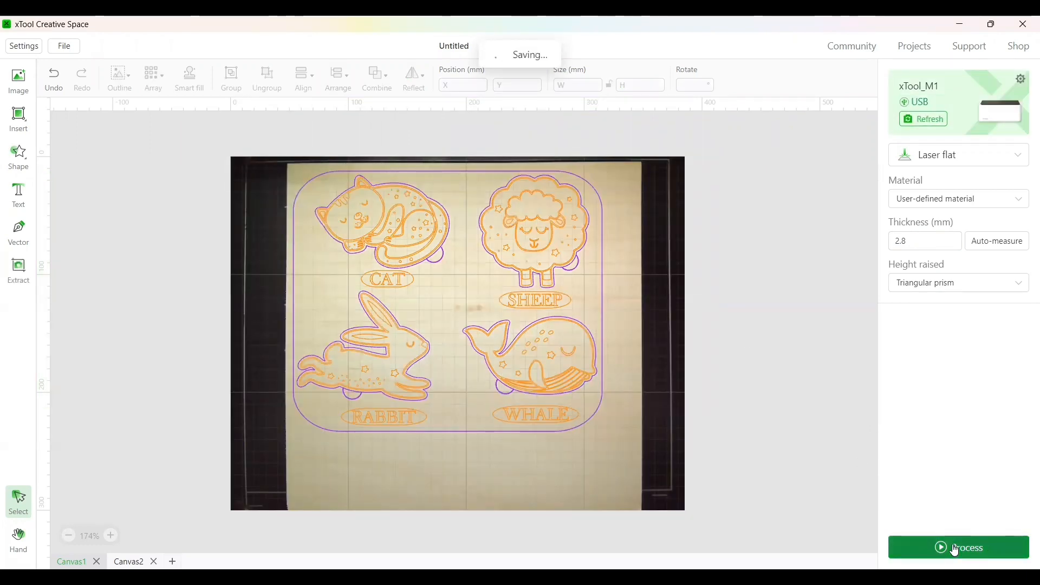
- Open the processing preview of the complete design and start the laser job
{"action": "left_click", "coordinate": [955, 548]}
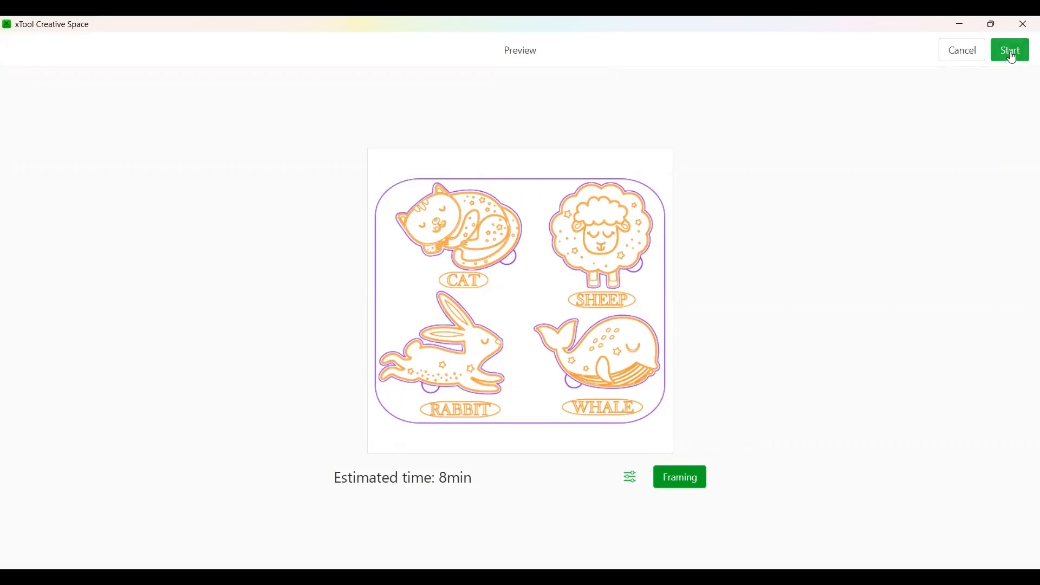
{"action": "left_click", "coordinate": [1011, 52]}
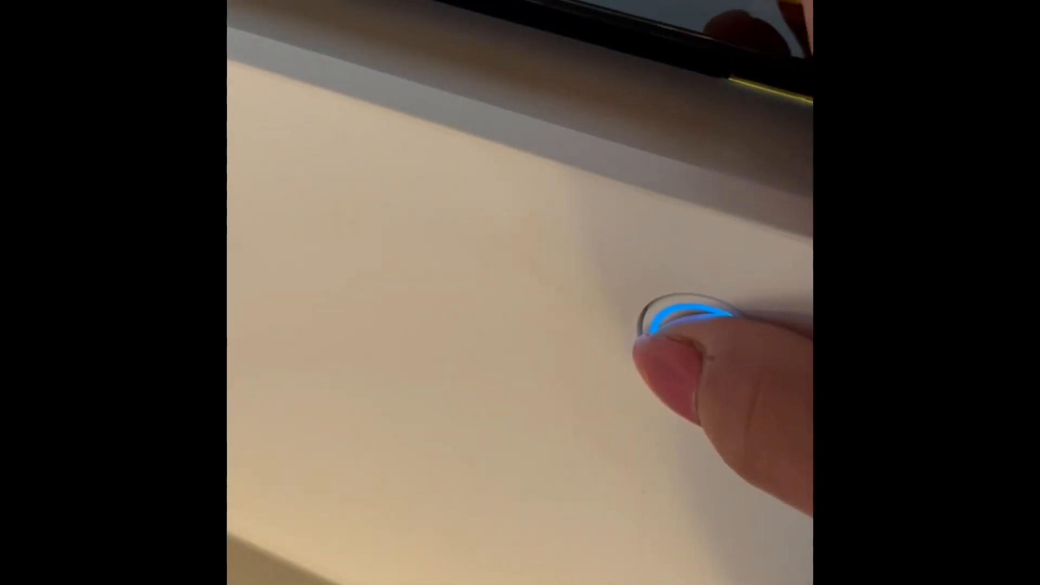